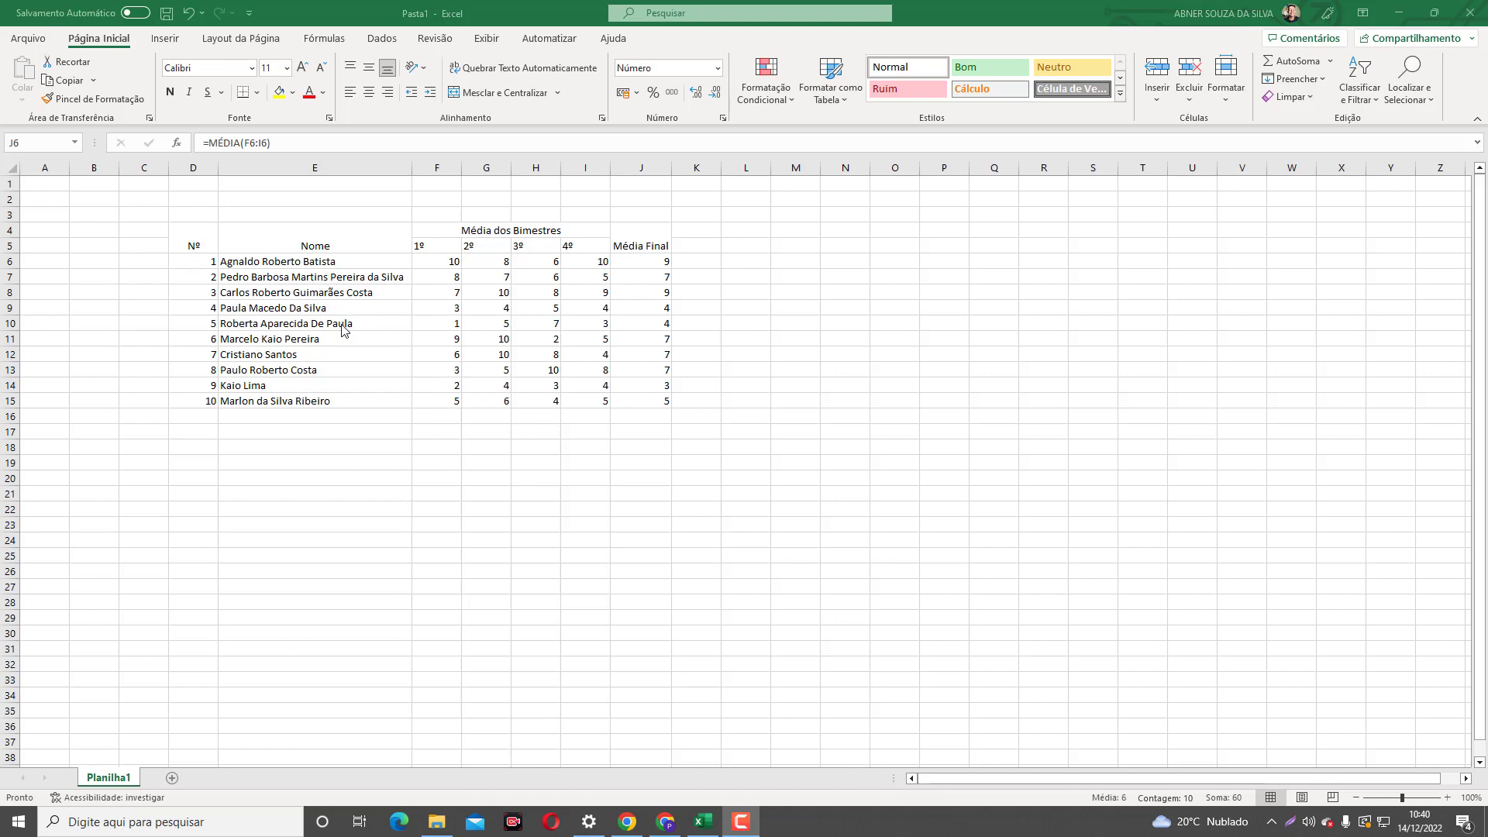
left_click(206, 214)
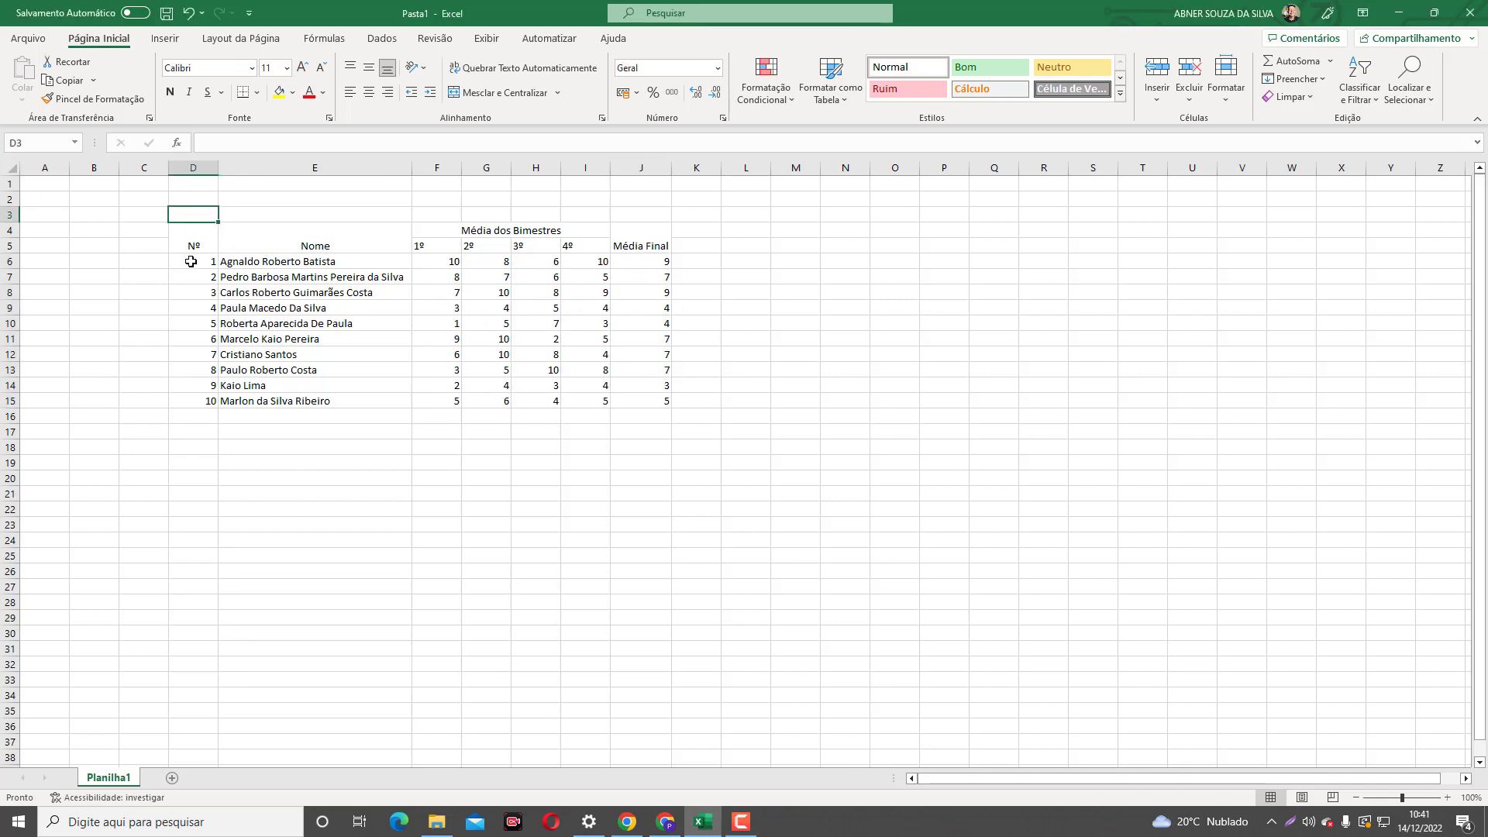
left_click_drag(190, 216, 802, 247)
left_click(651, 246)
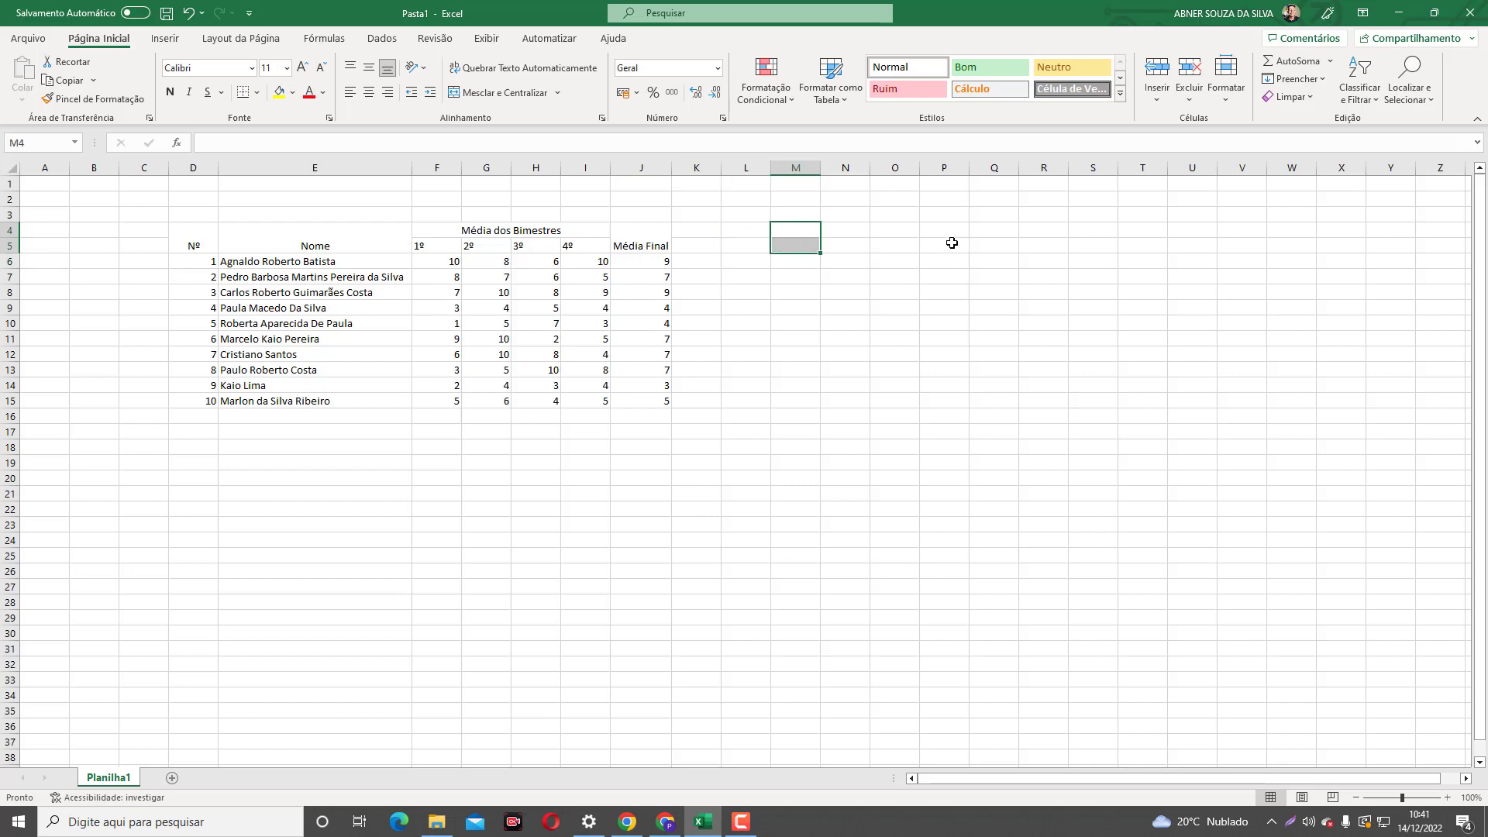
left_click(516, 605)
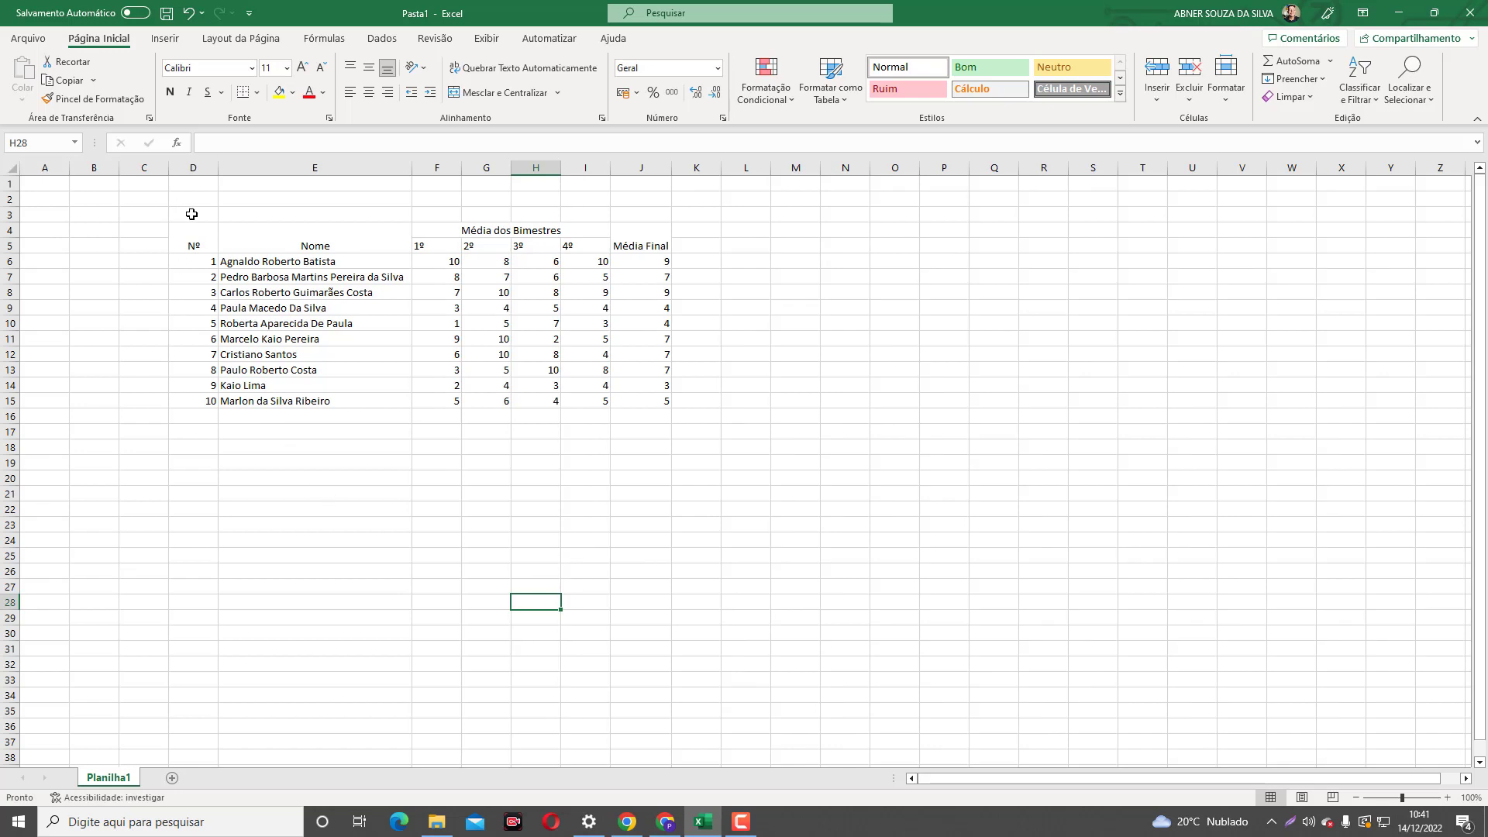
left_click_drag(186, 214, 671, 214)
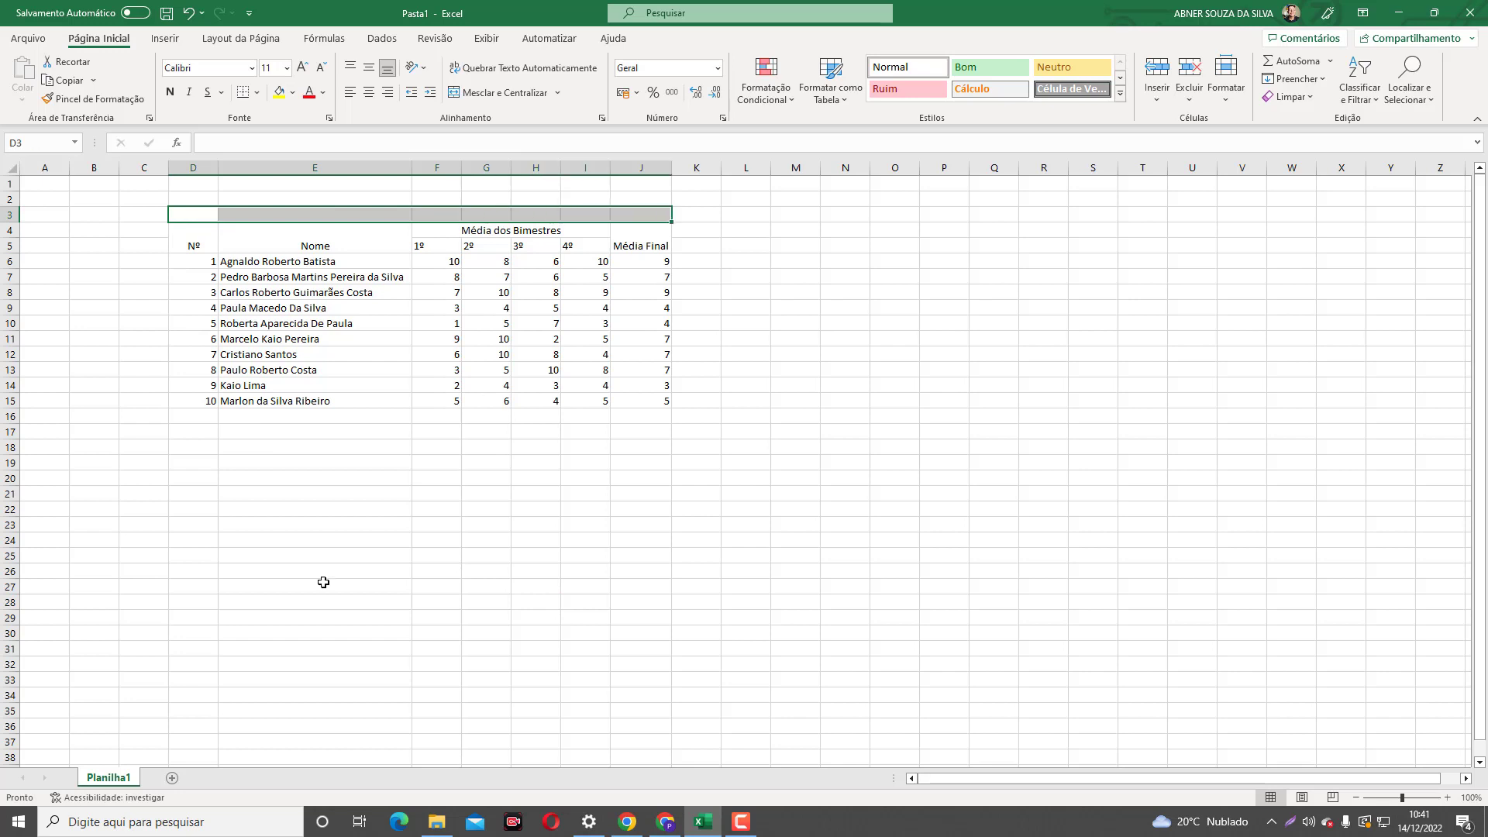
left_click(287, 667)
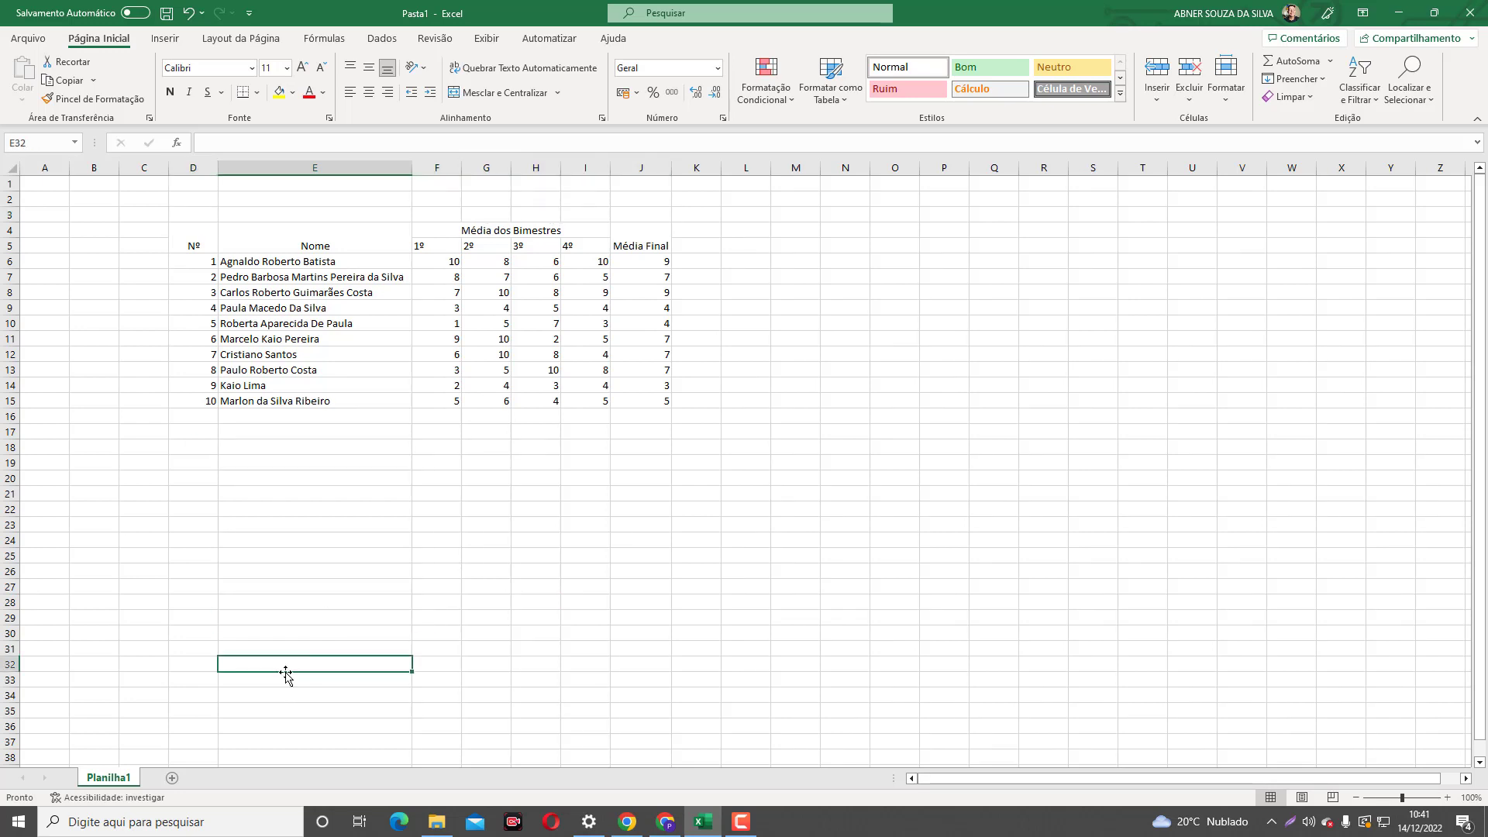
left_click(188, 212)
left_click_drag(188, 212, 670, 218)
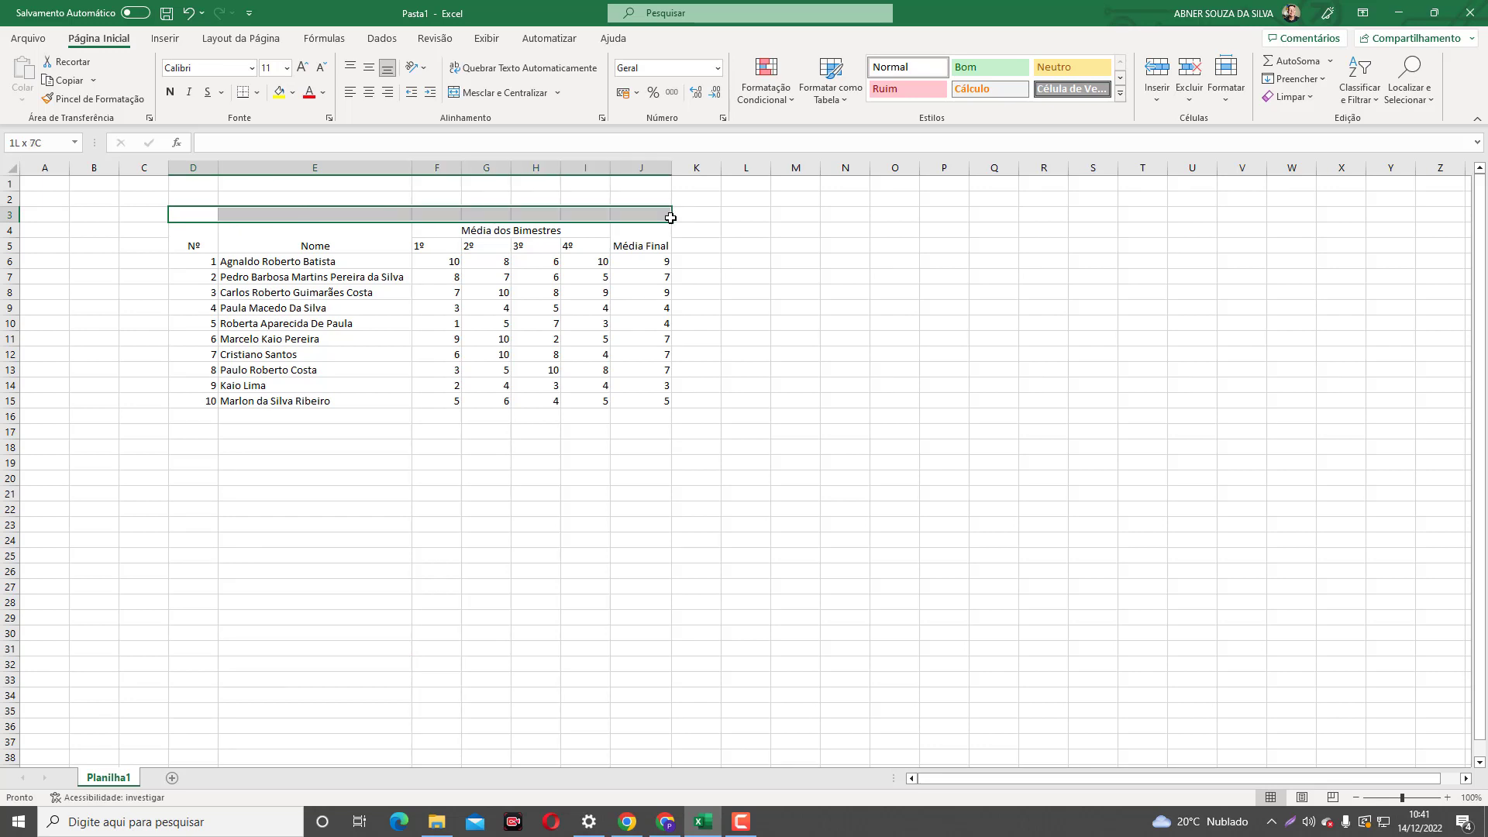
left_click(175, 217)
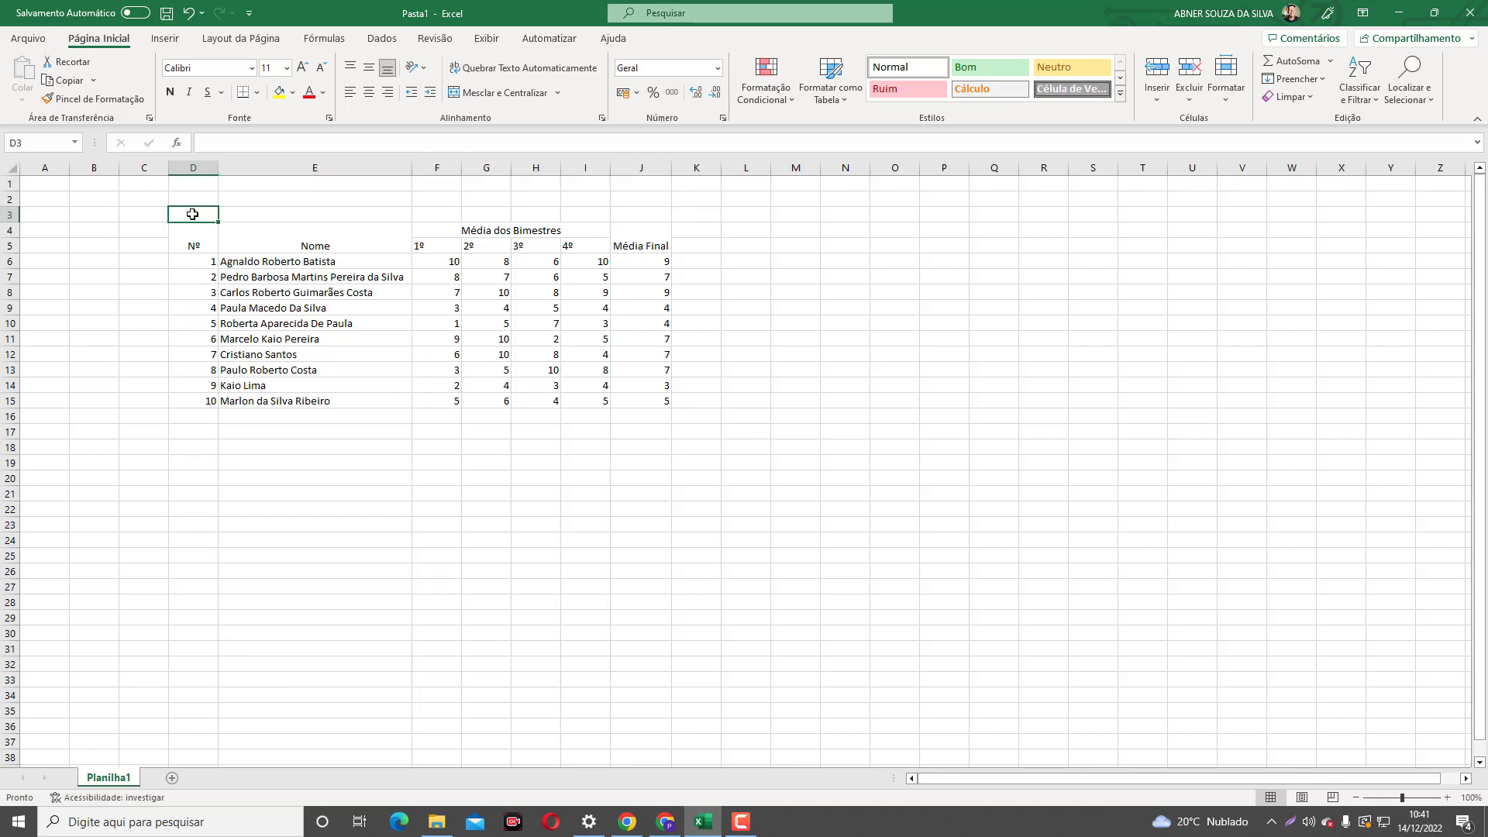
- Merge and center cells D3:J3 above the table and enter the title AULA EXCEL in the merged cell
left_click_drag(192, 213, 623, 214)
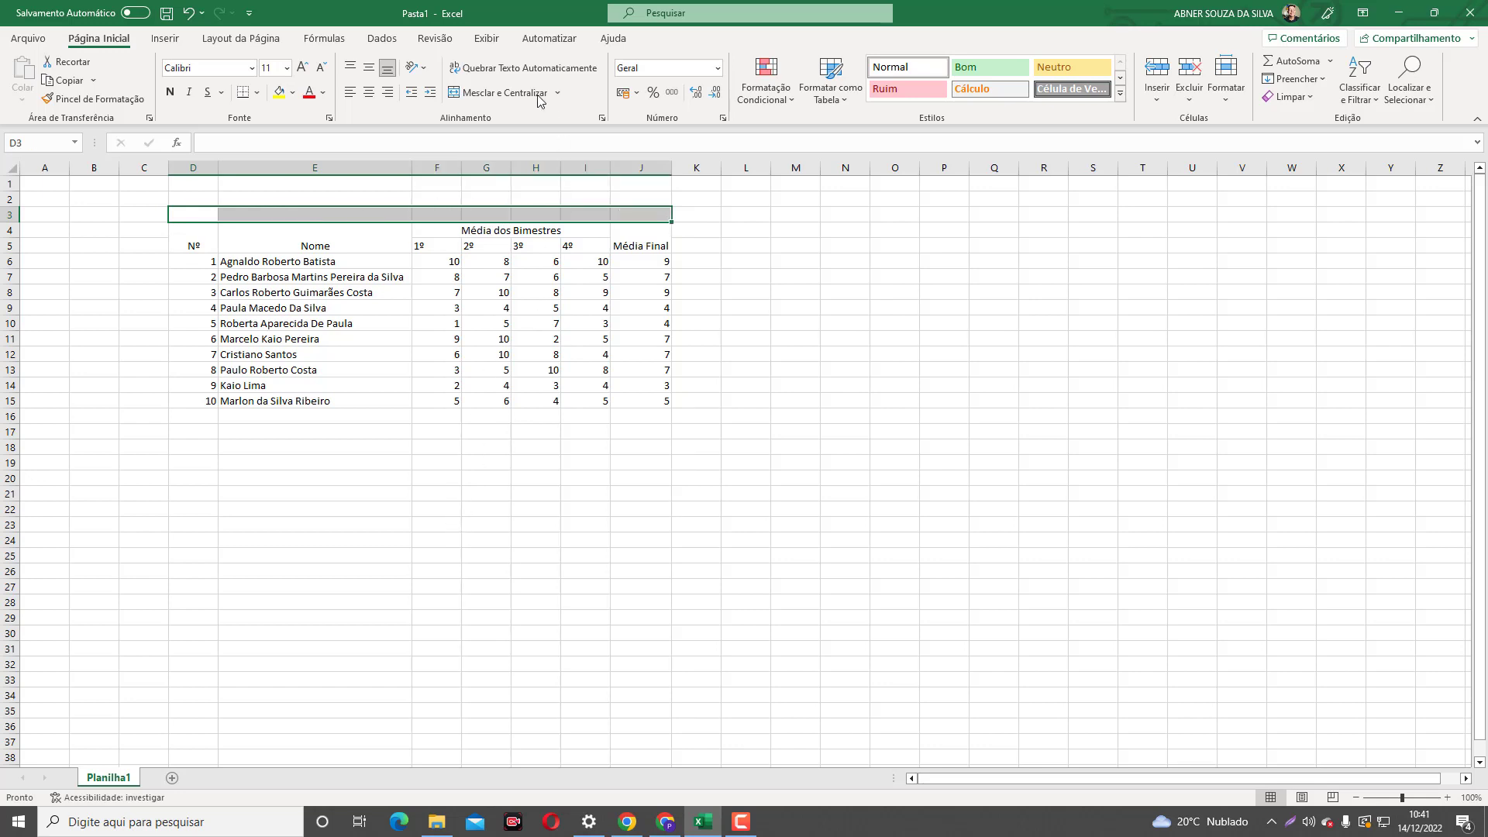
left_click(475, 93)
left_click(356, 628)
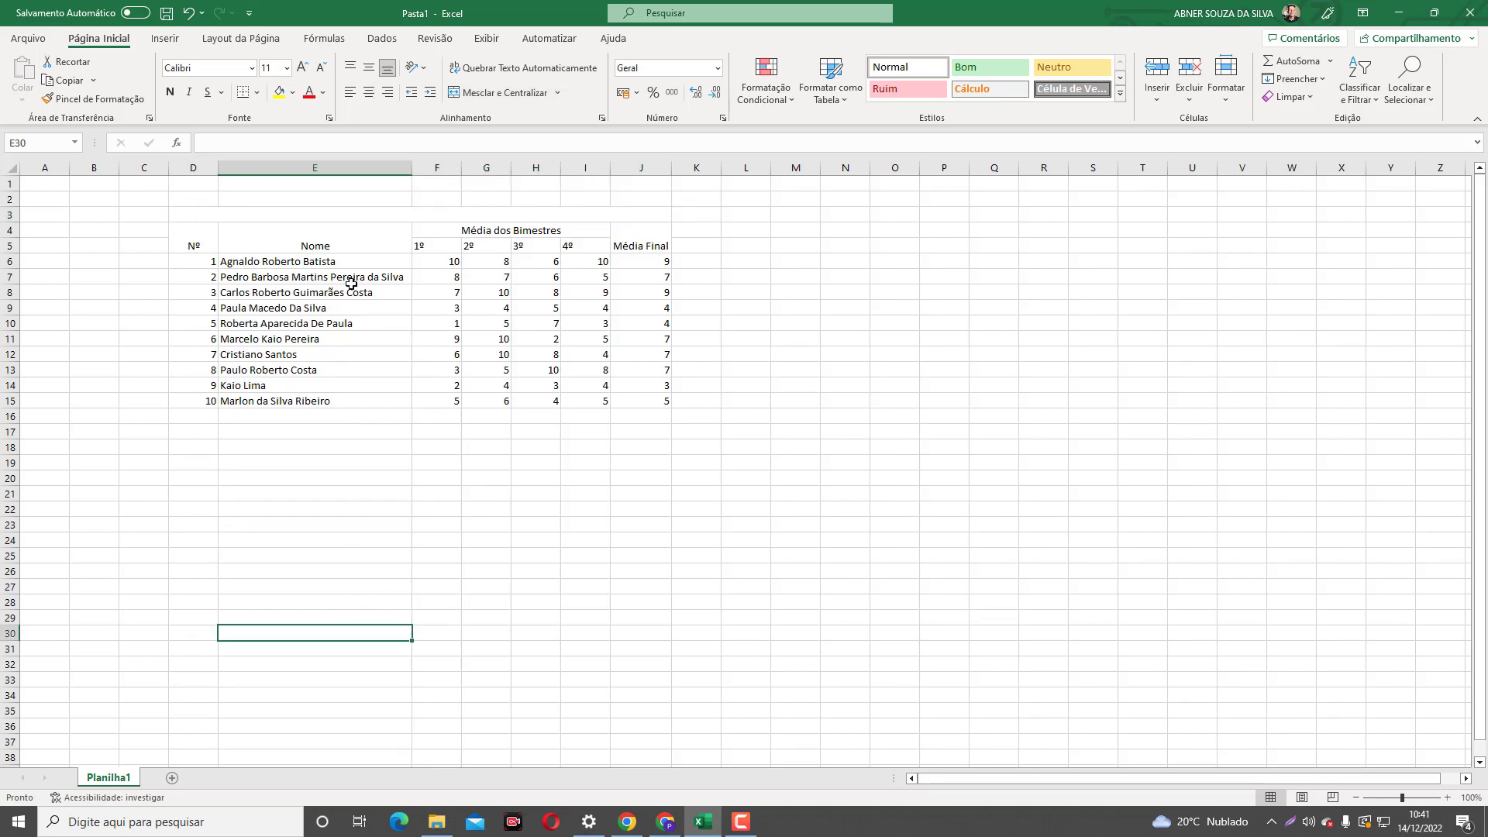
left_click(367, 213)
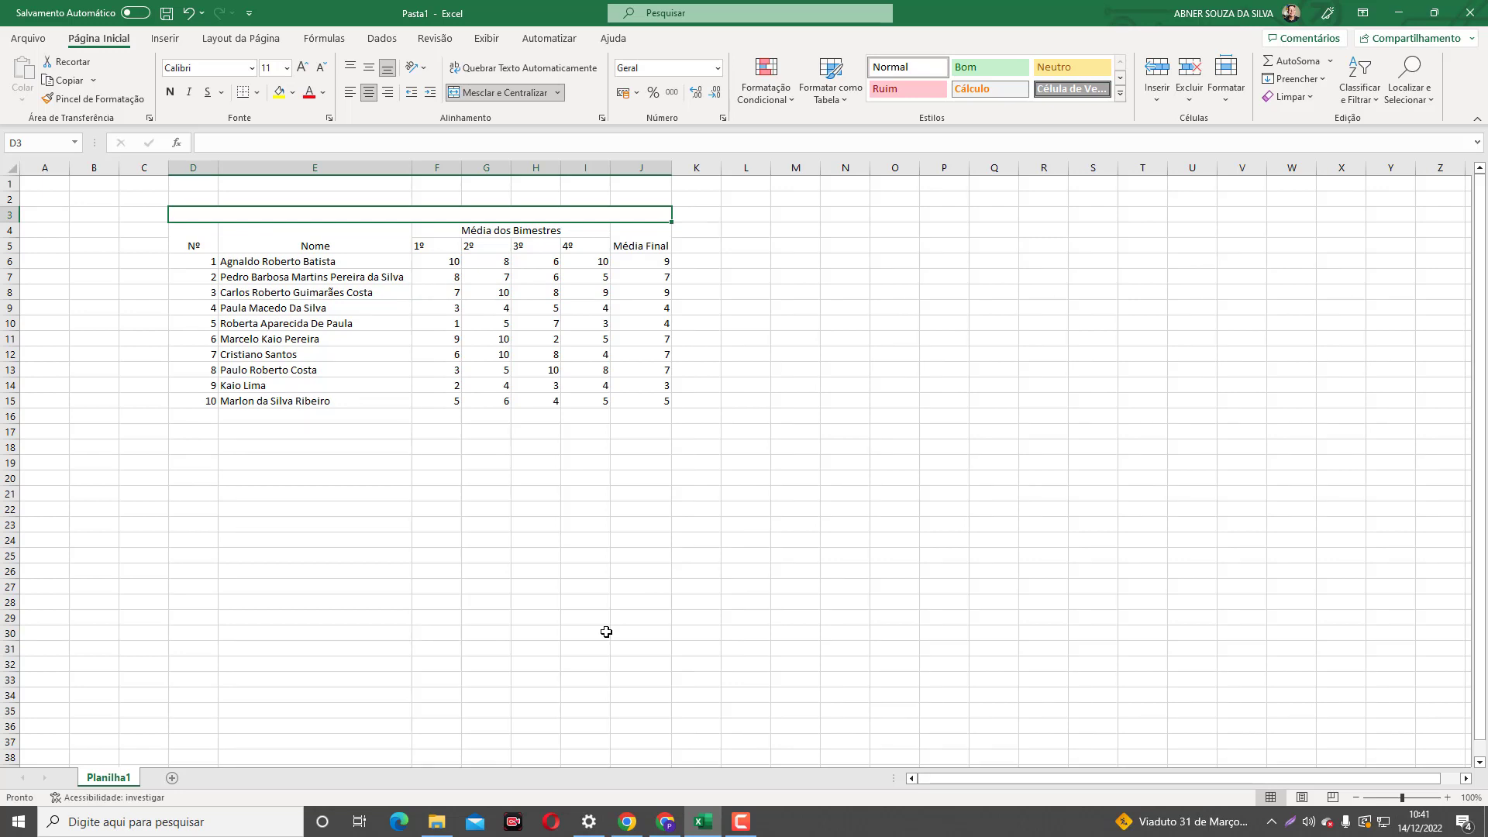
type("AUL")
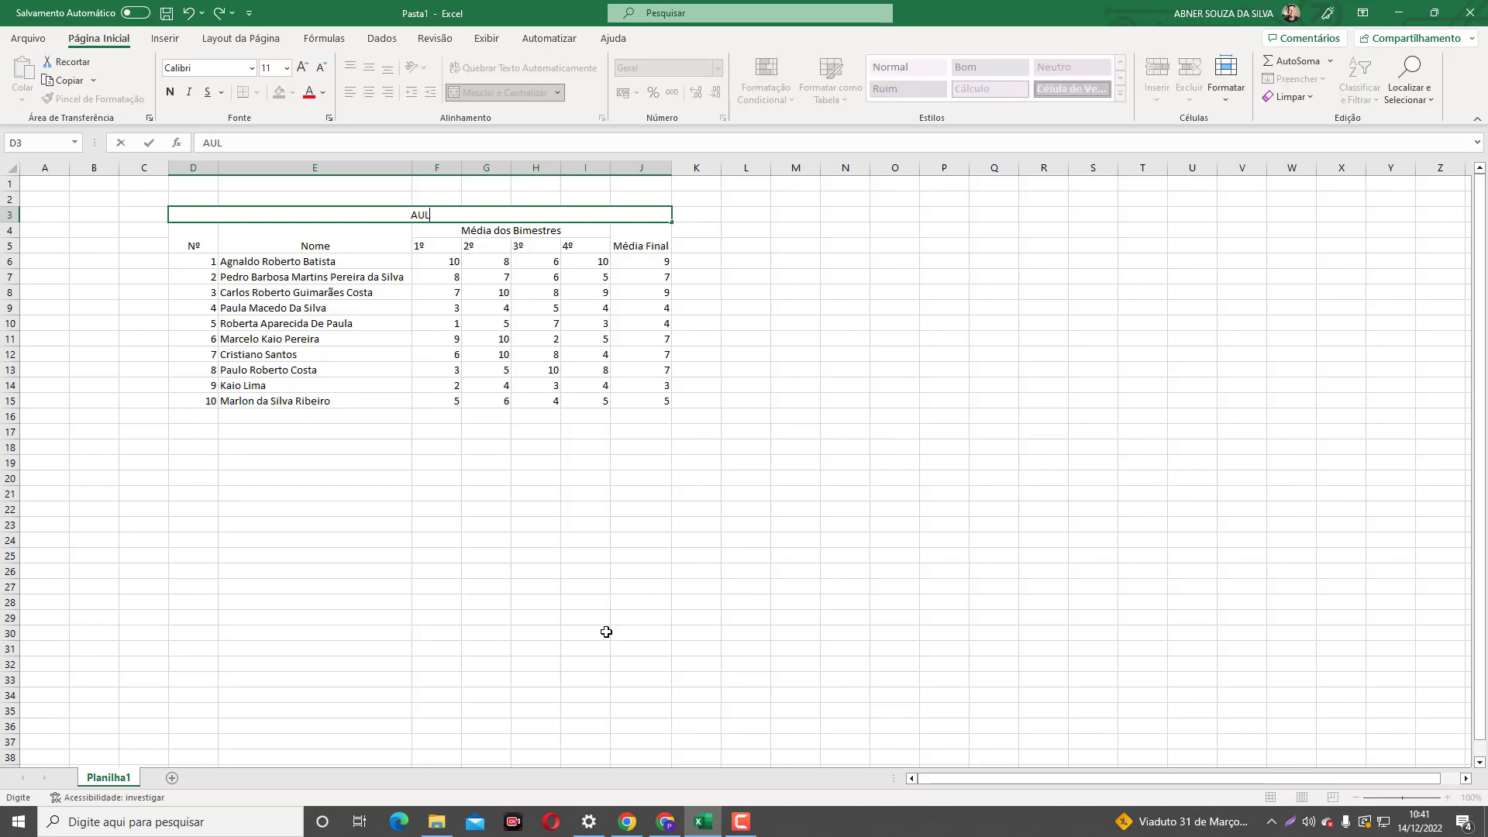
type("A EXCEL")
key("Return")
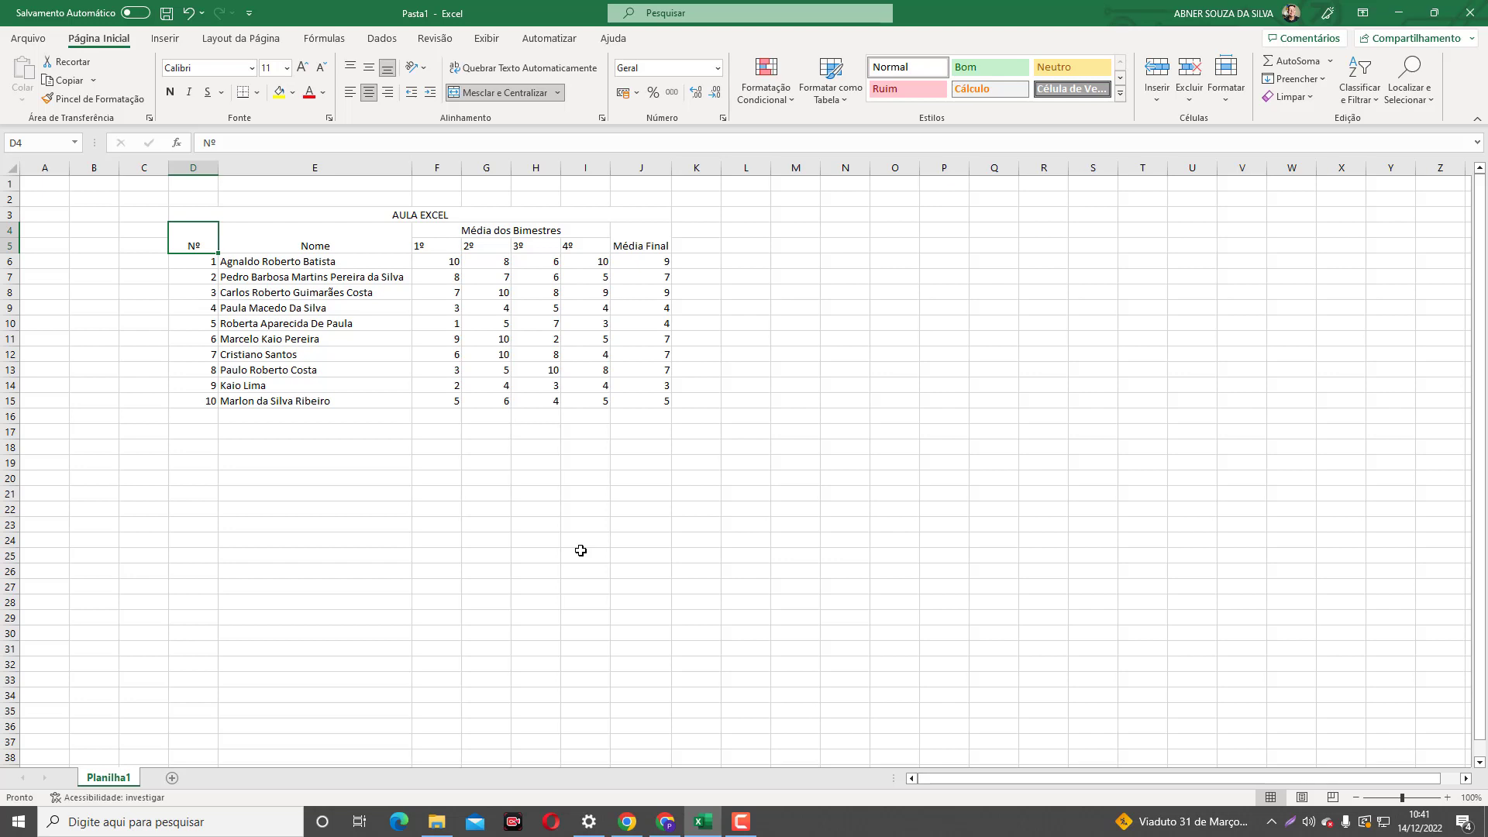
left_click(432, 325)
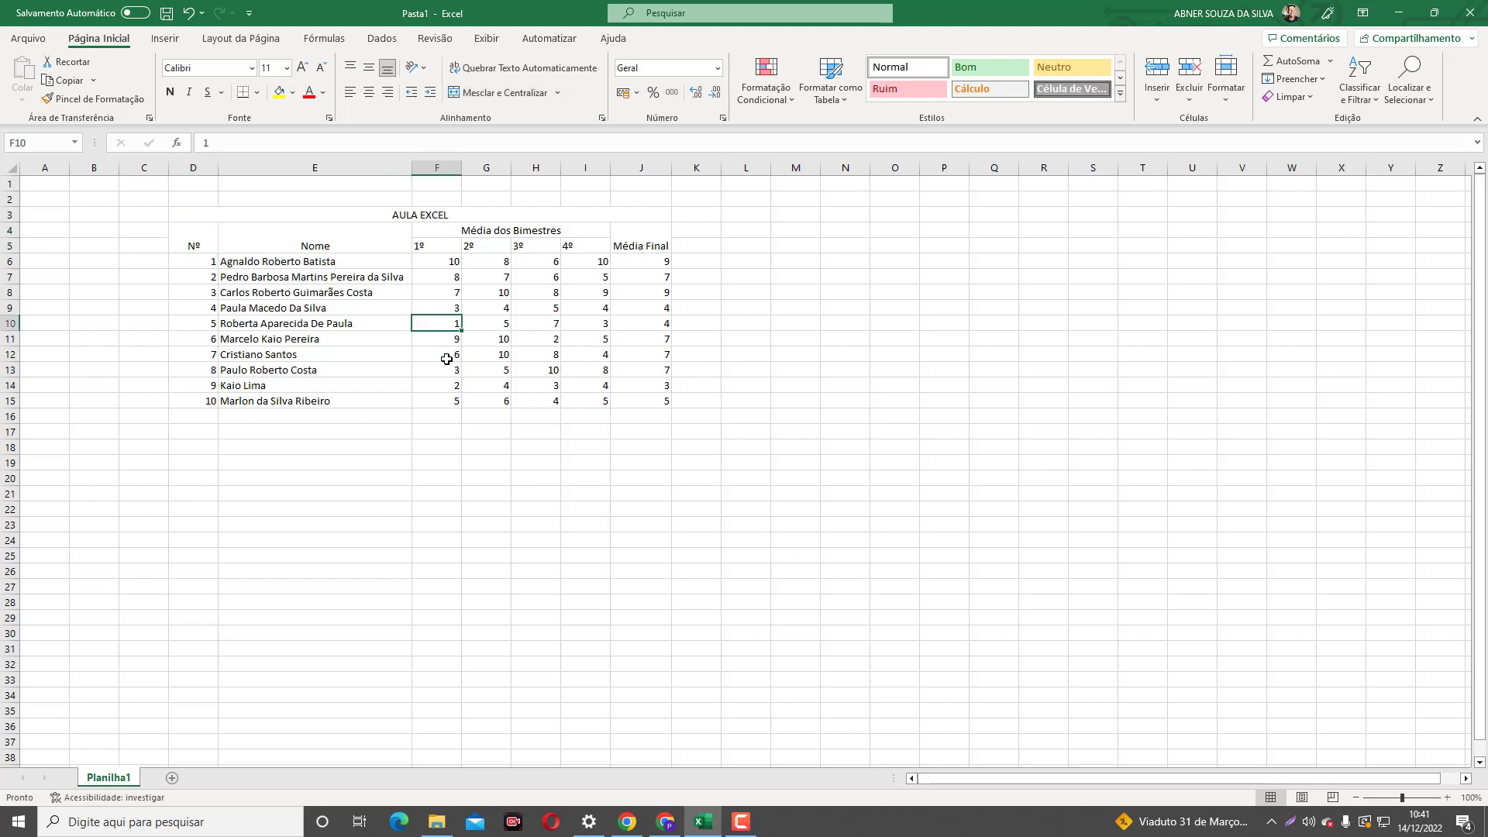
left_click(447, 511)
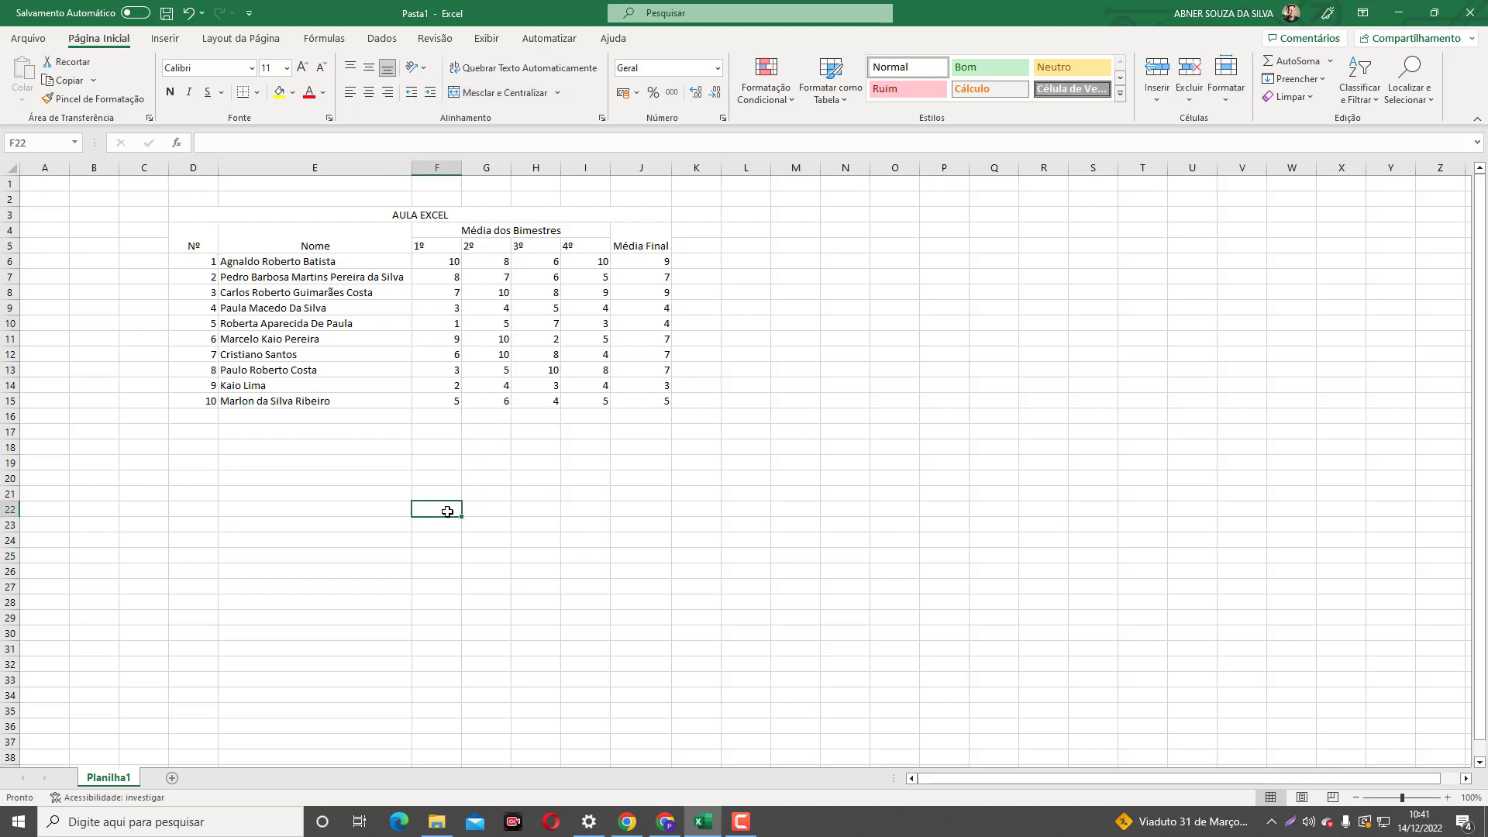
left_click(325, 329)
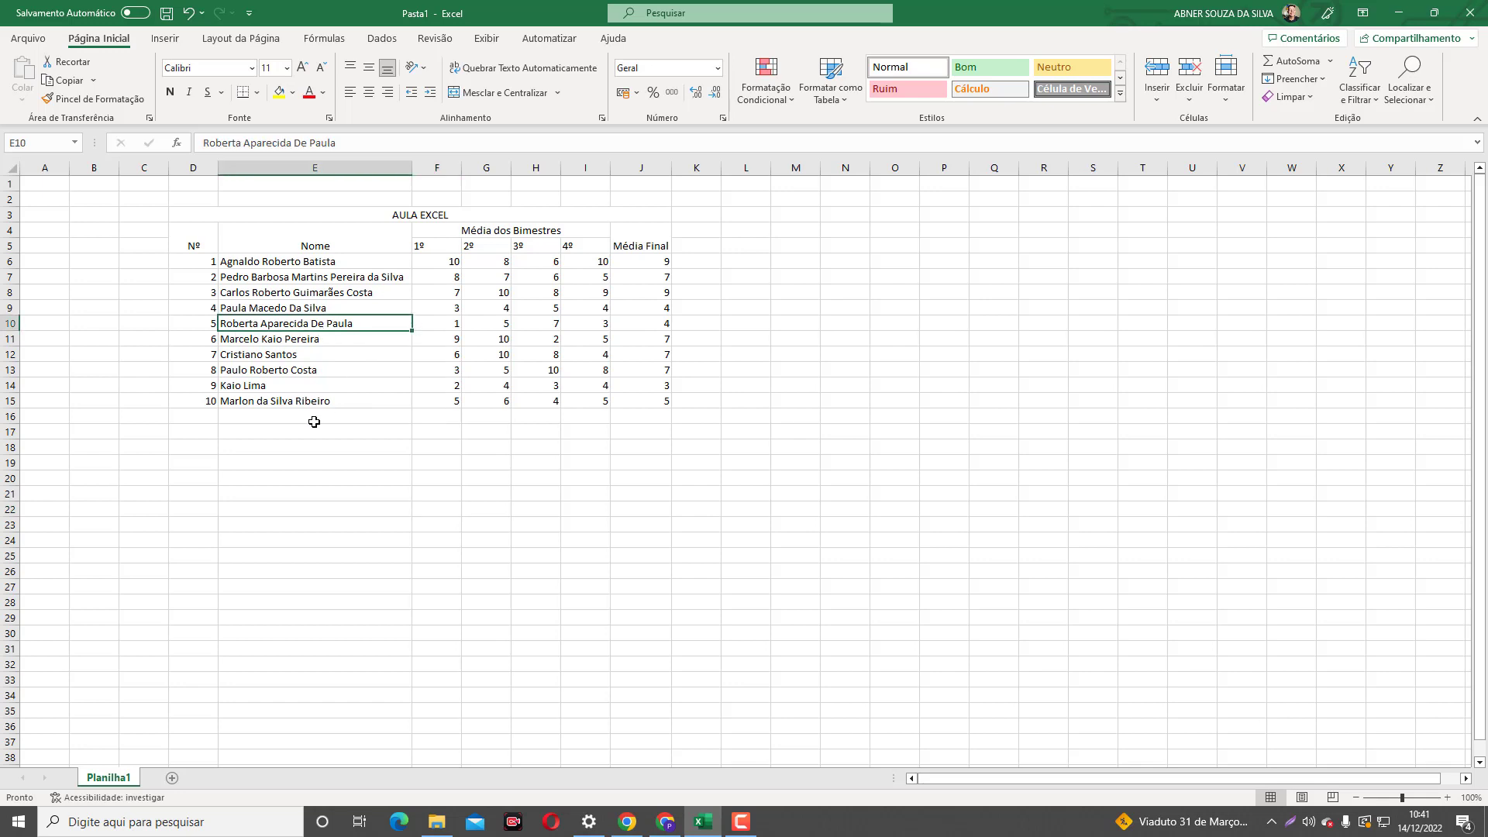
- Format the whole table, D3:J15 including the title, in Arial with font size 12
left_click_drag(344, 215, 380, 405)
left_click(209, 69)
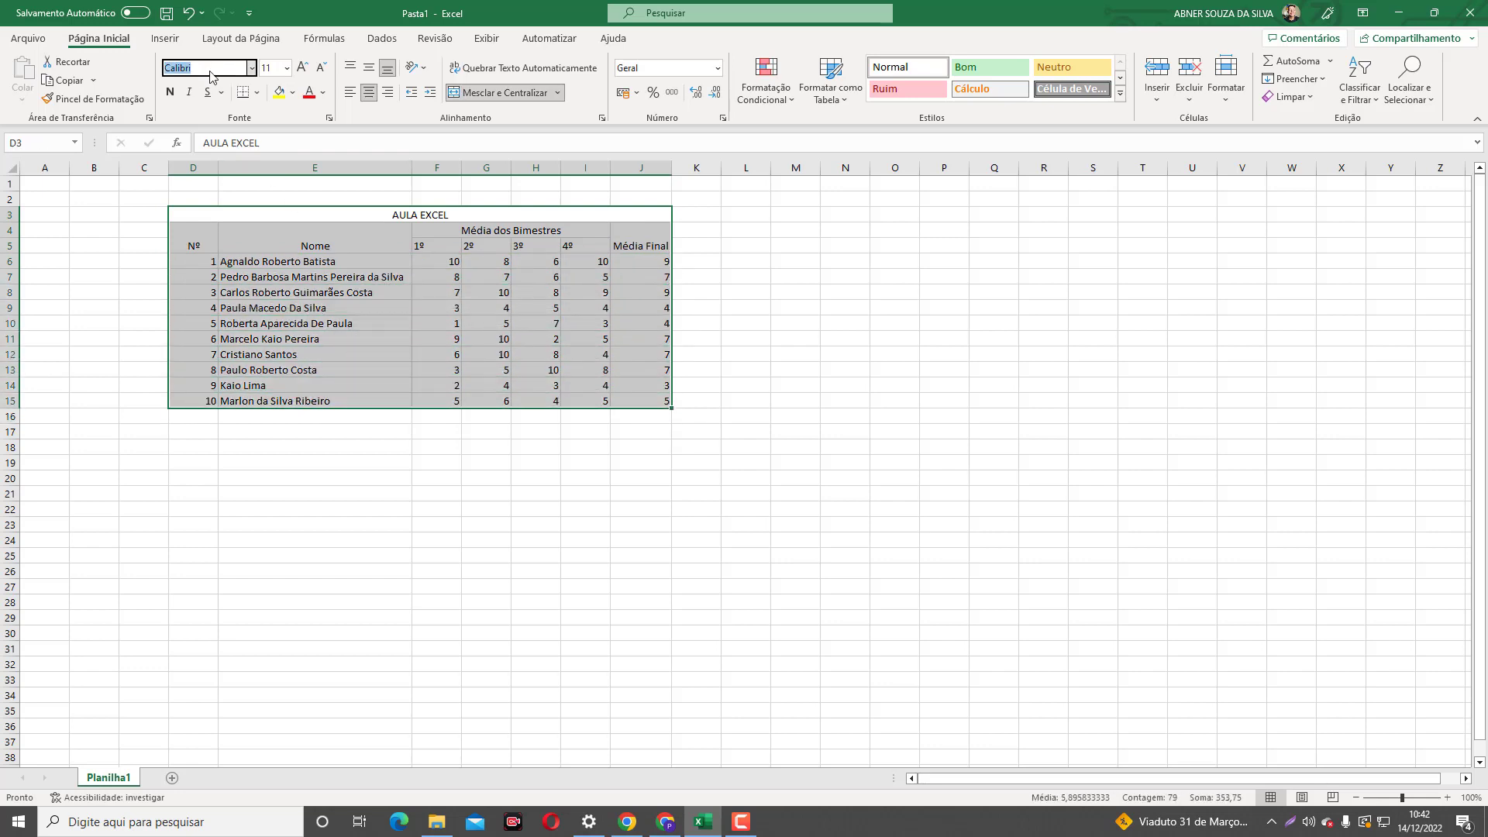
type("Arial")
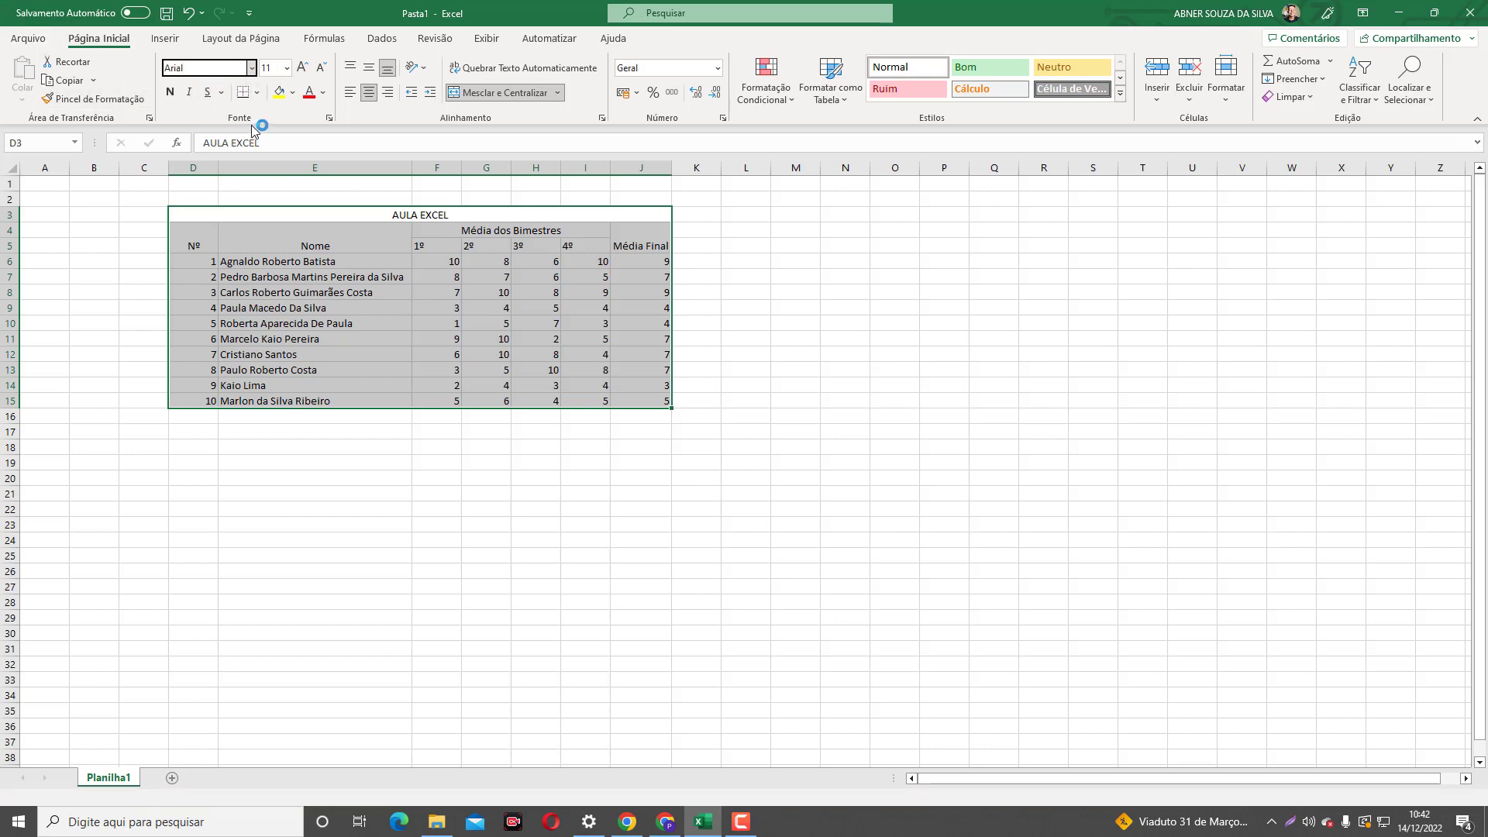
key("Return")
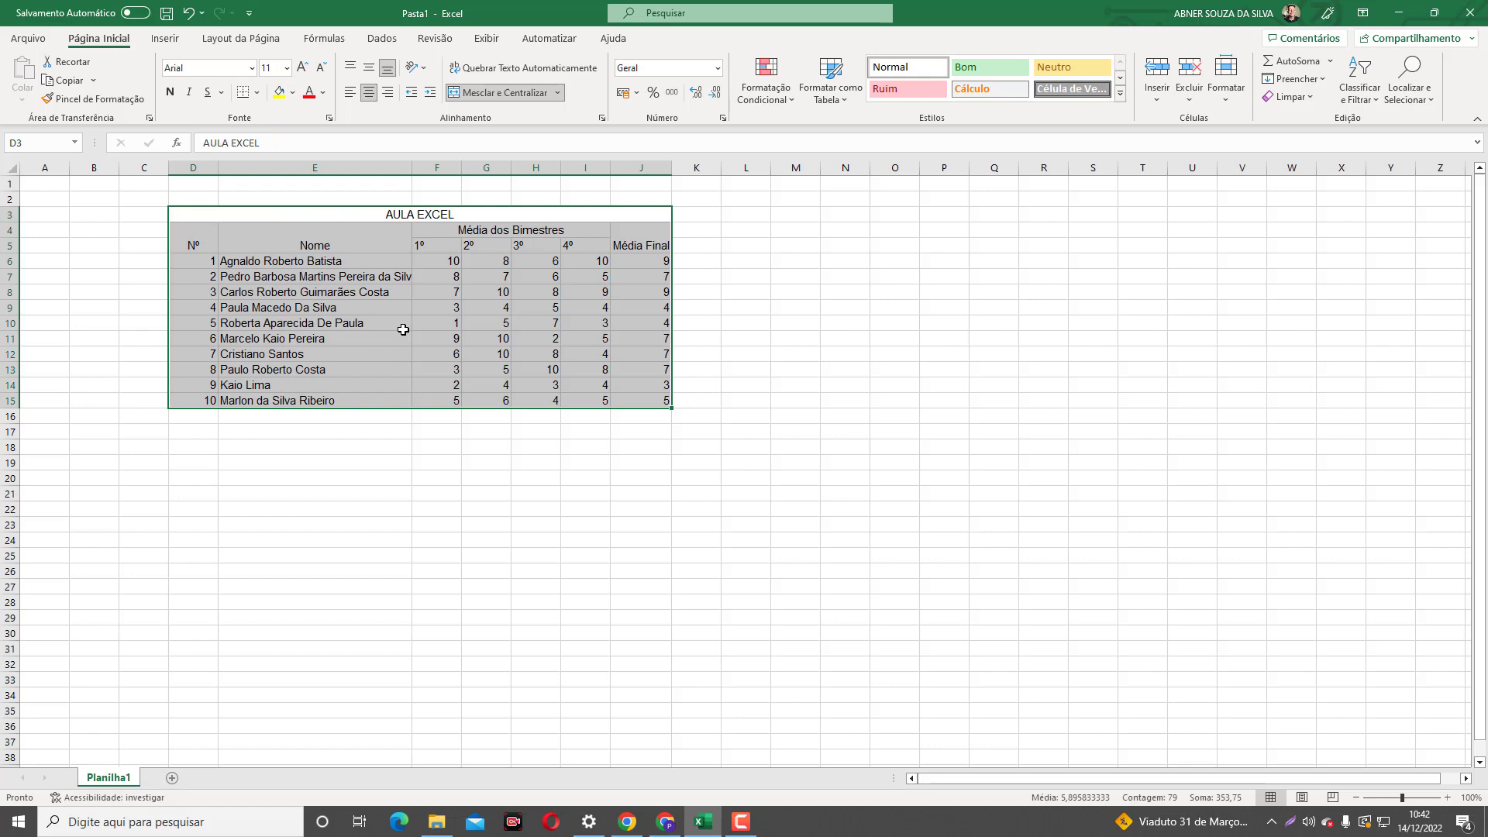
left_click(304, 74)
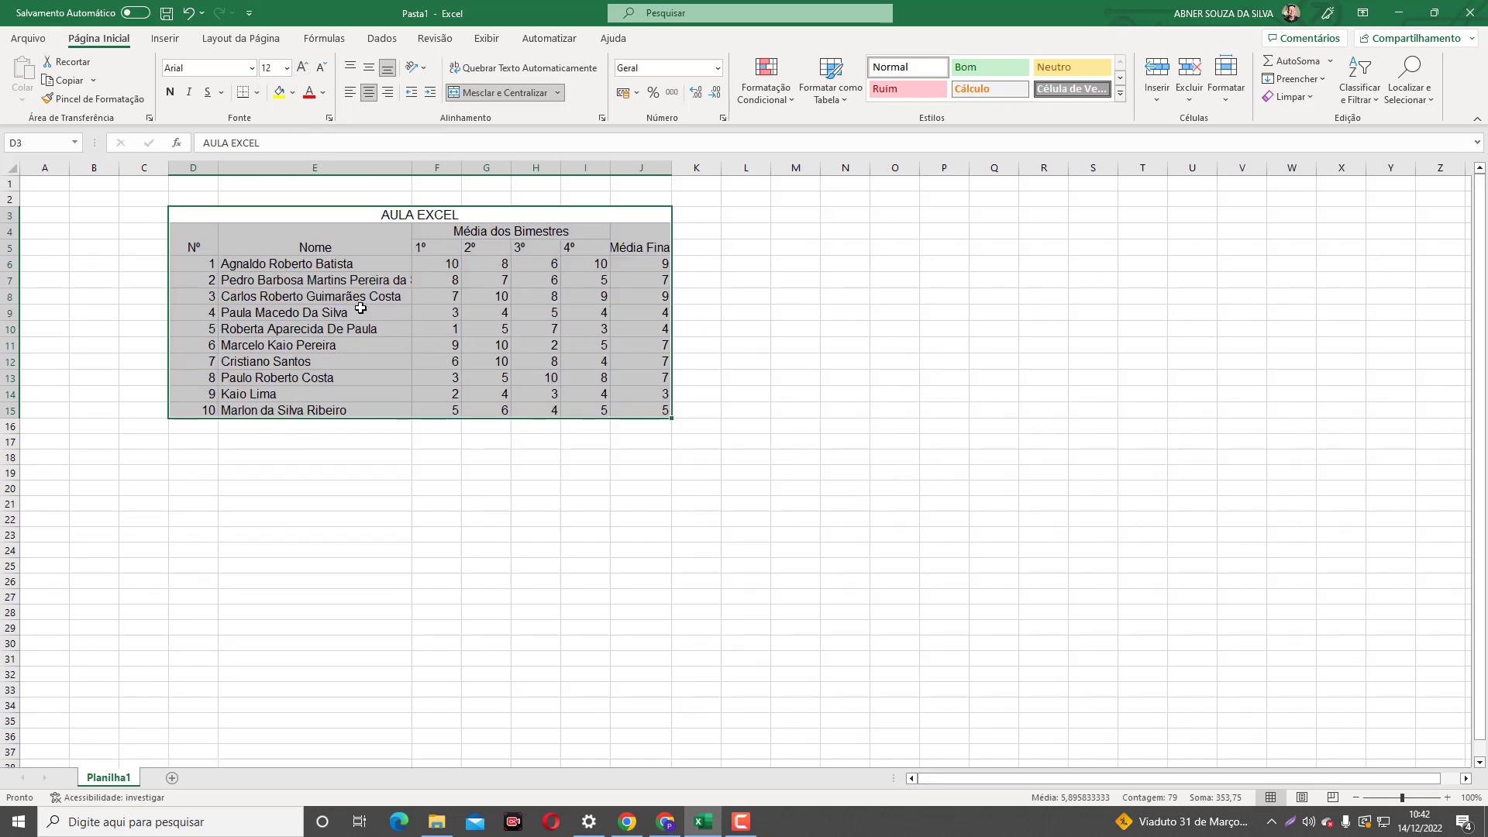
- AutoFit columns E through I so each width matches its names or bimester grades
left_click(398, 280)
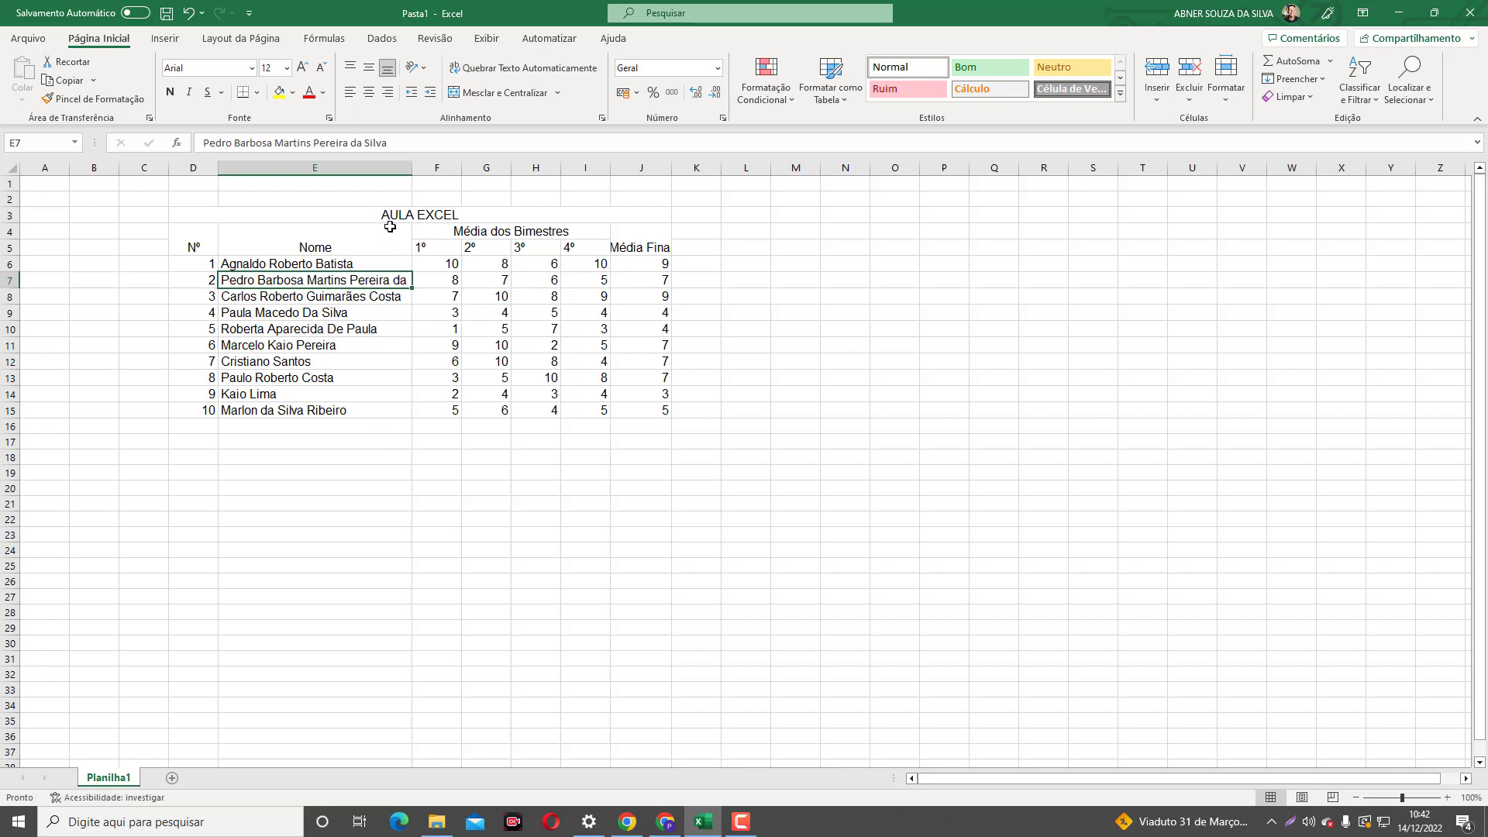
double_click(412, 171)
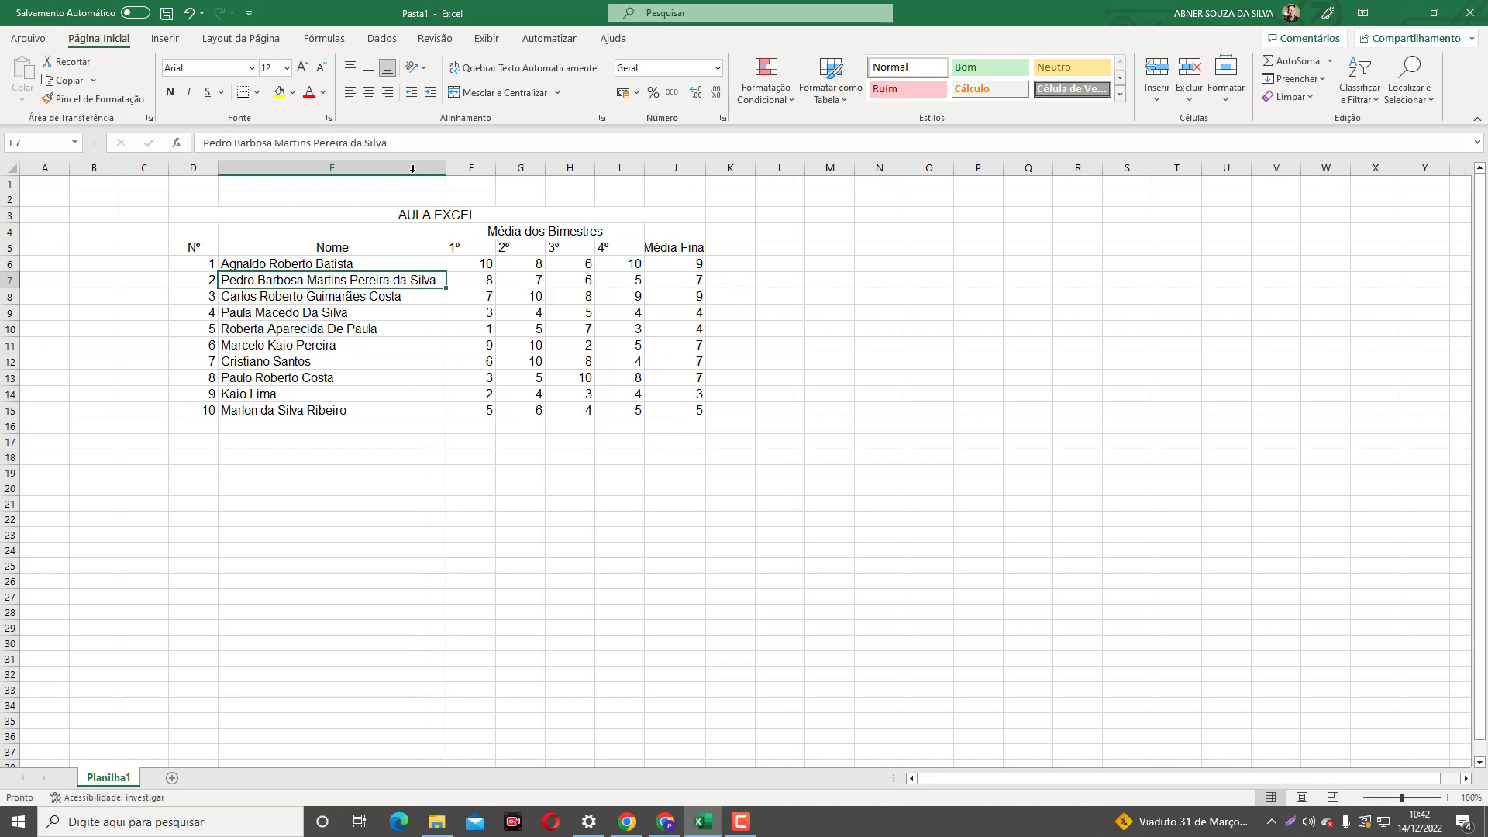
double_click(496, 166)
double_click(516, 168)
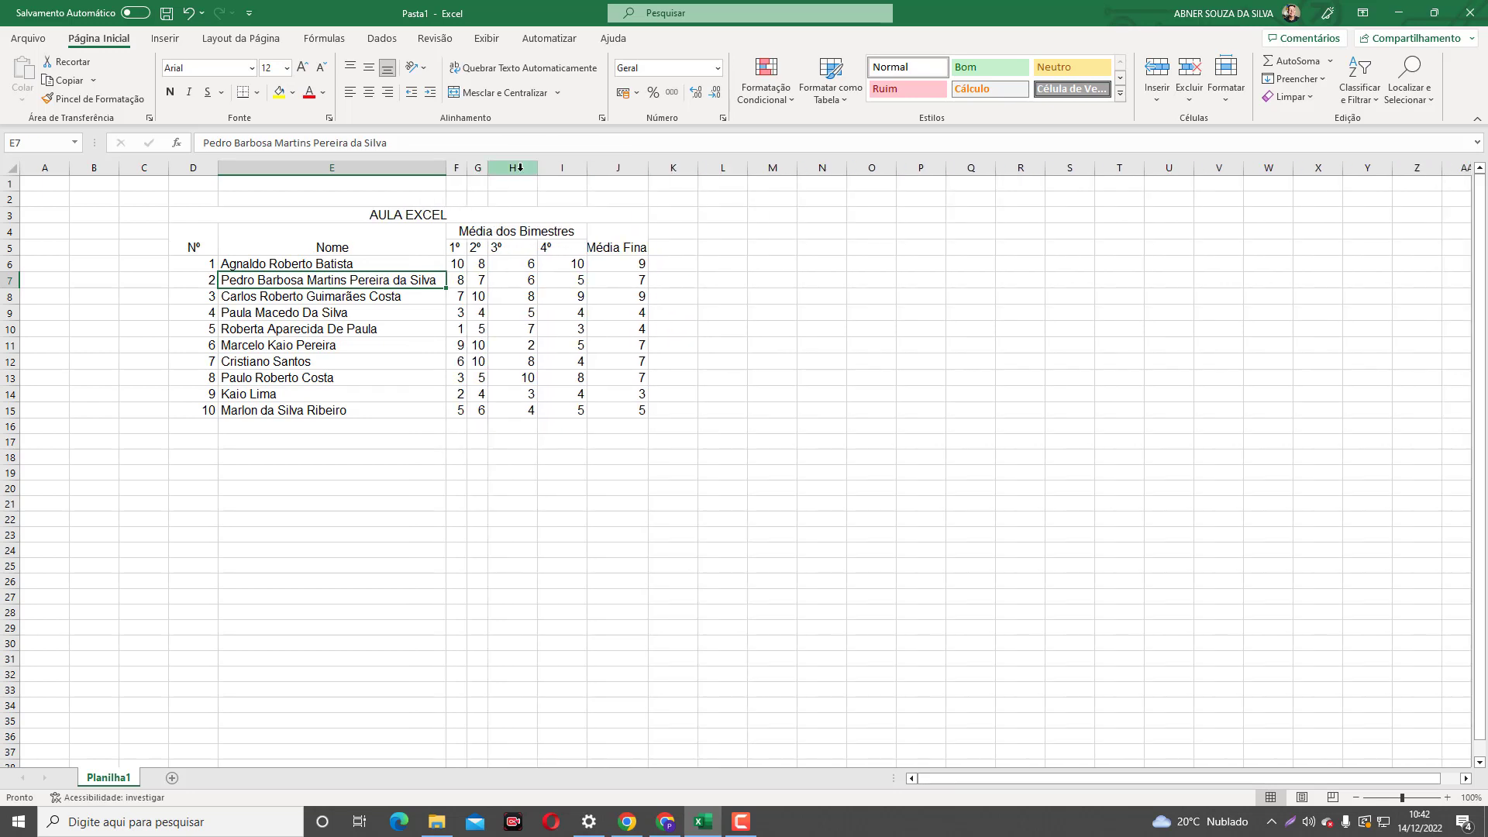
double_click(538, 167)
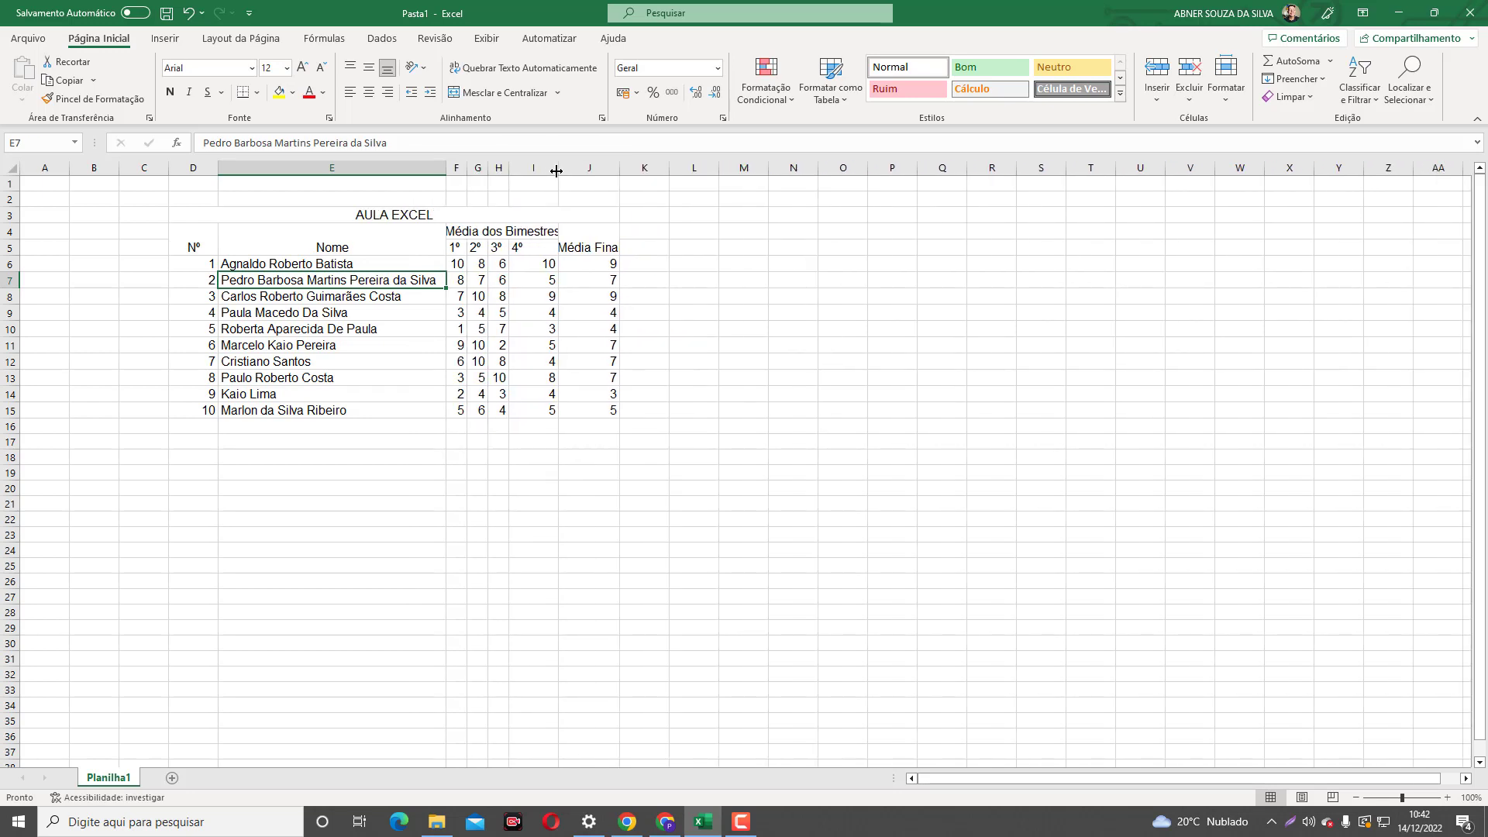
double_click(557, 167)
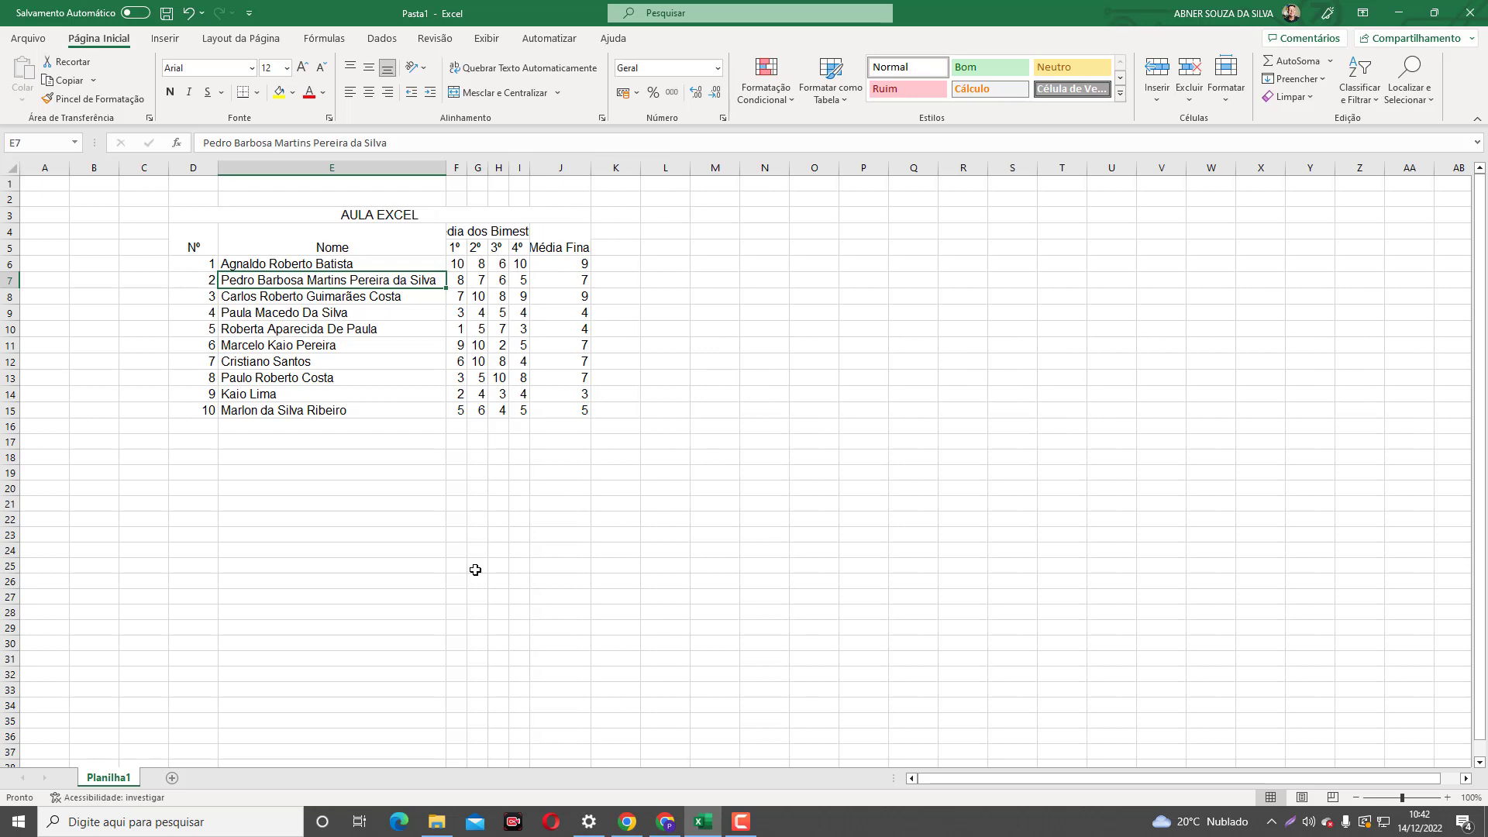
left_click(477, 231)
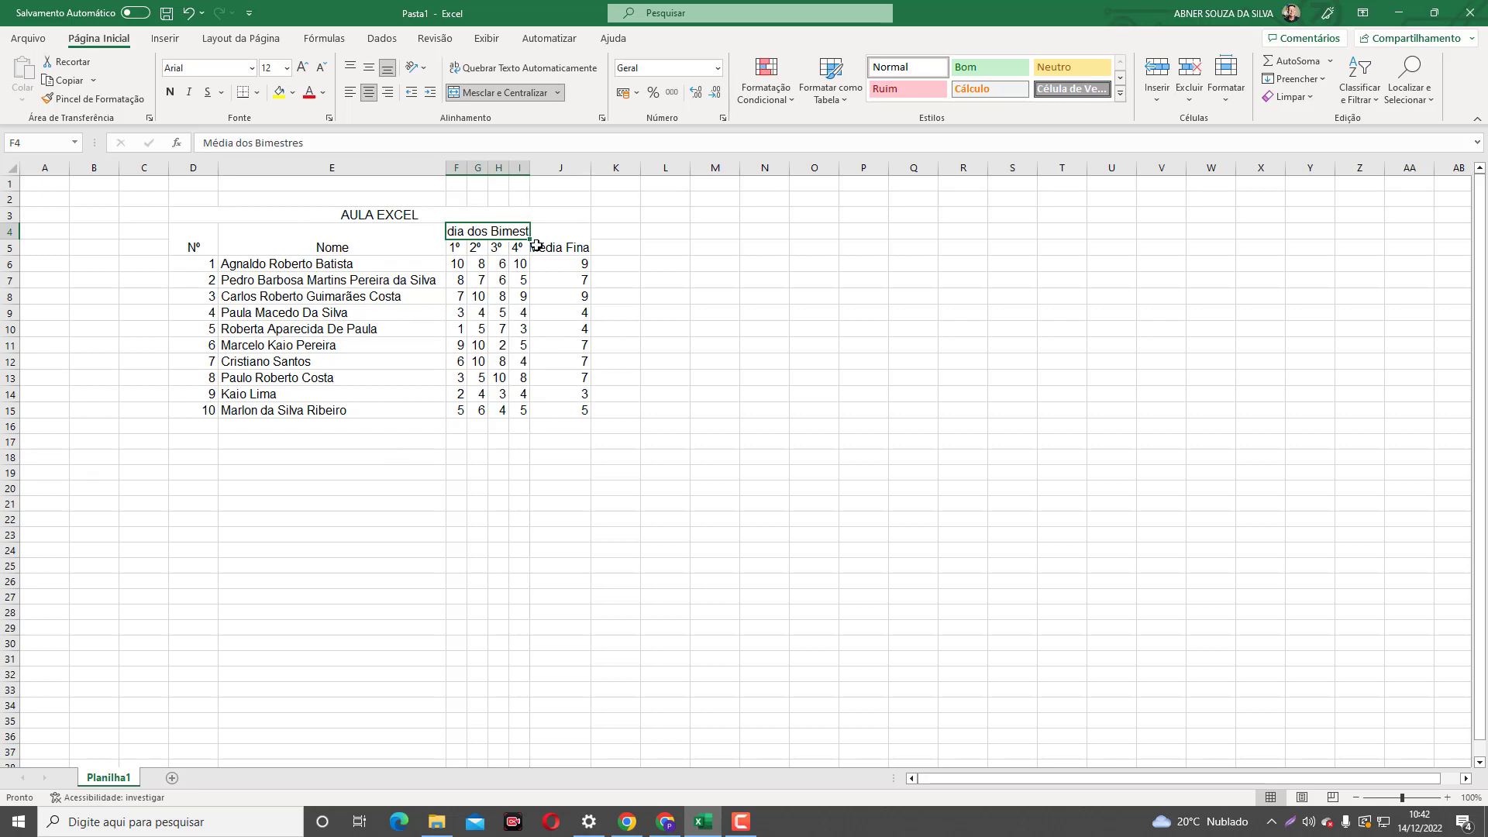
left_click_drag(518, 168, 525, 410)
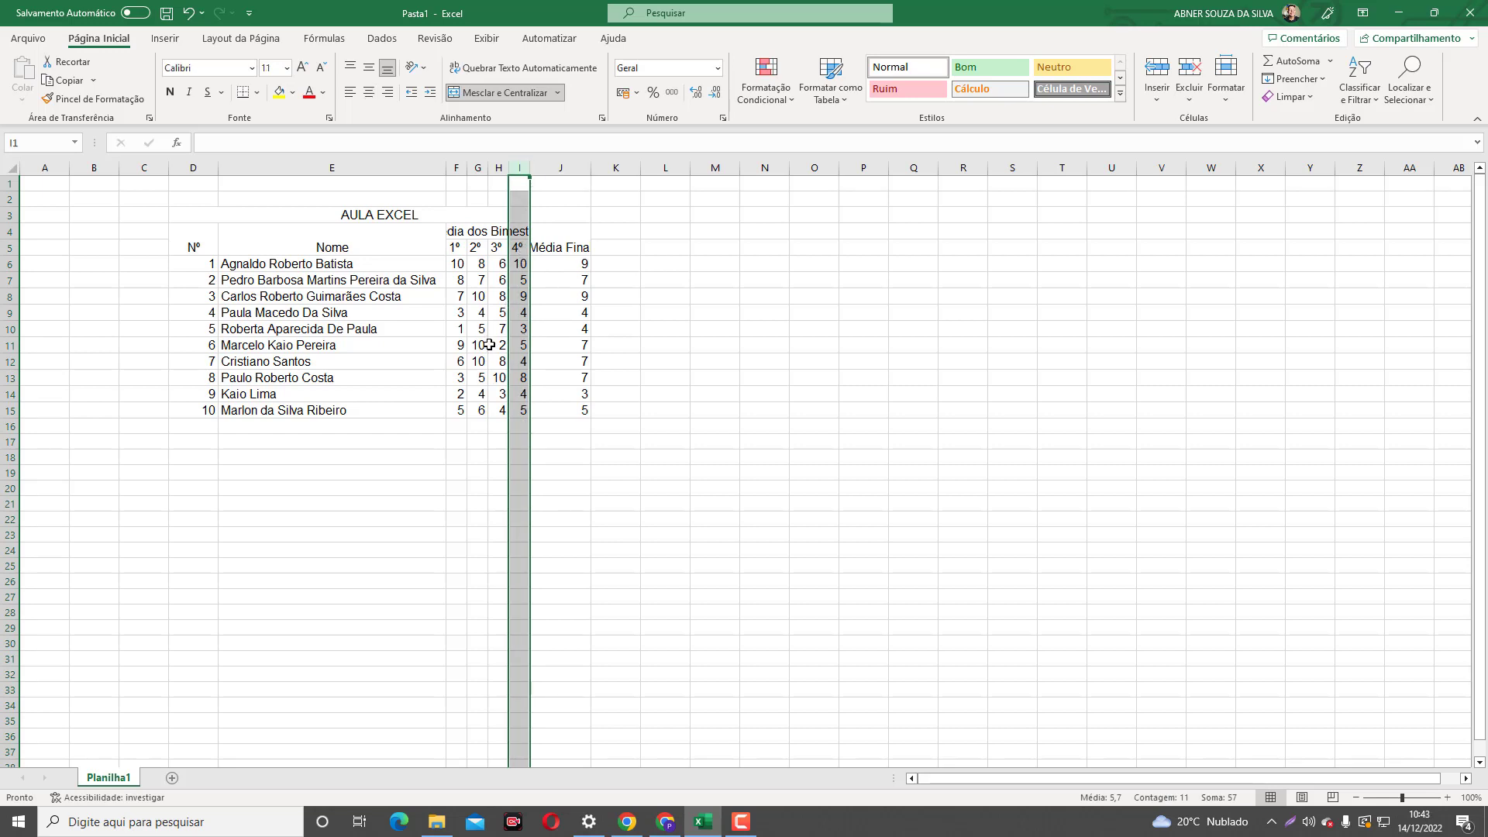
left_click(475, 284)
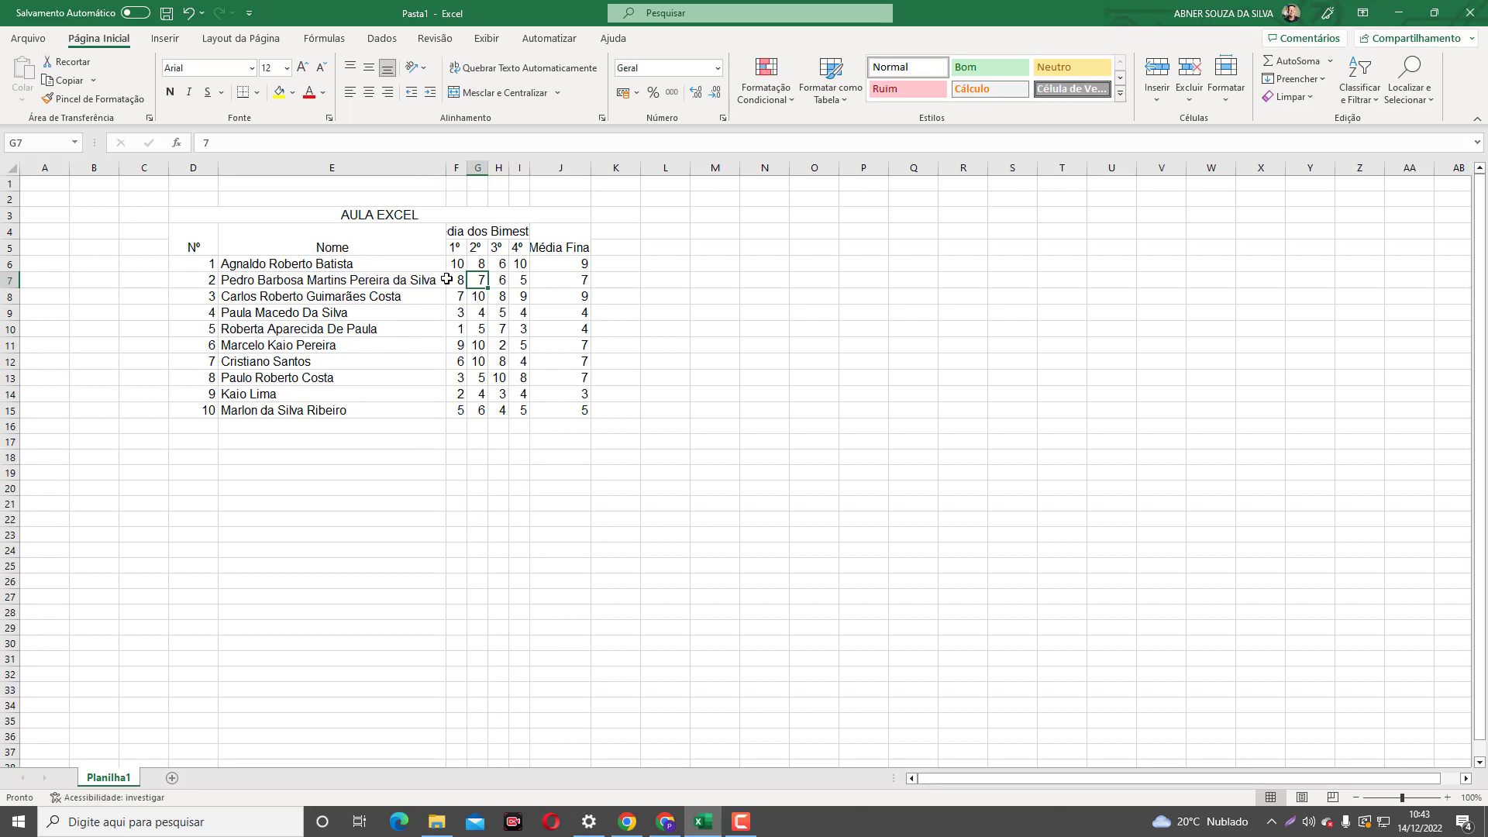
left_click(460, 234)
left_click(497, 330)
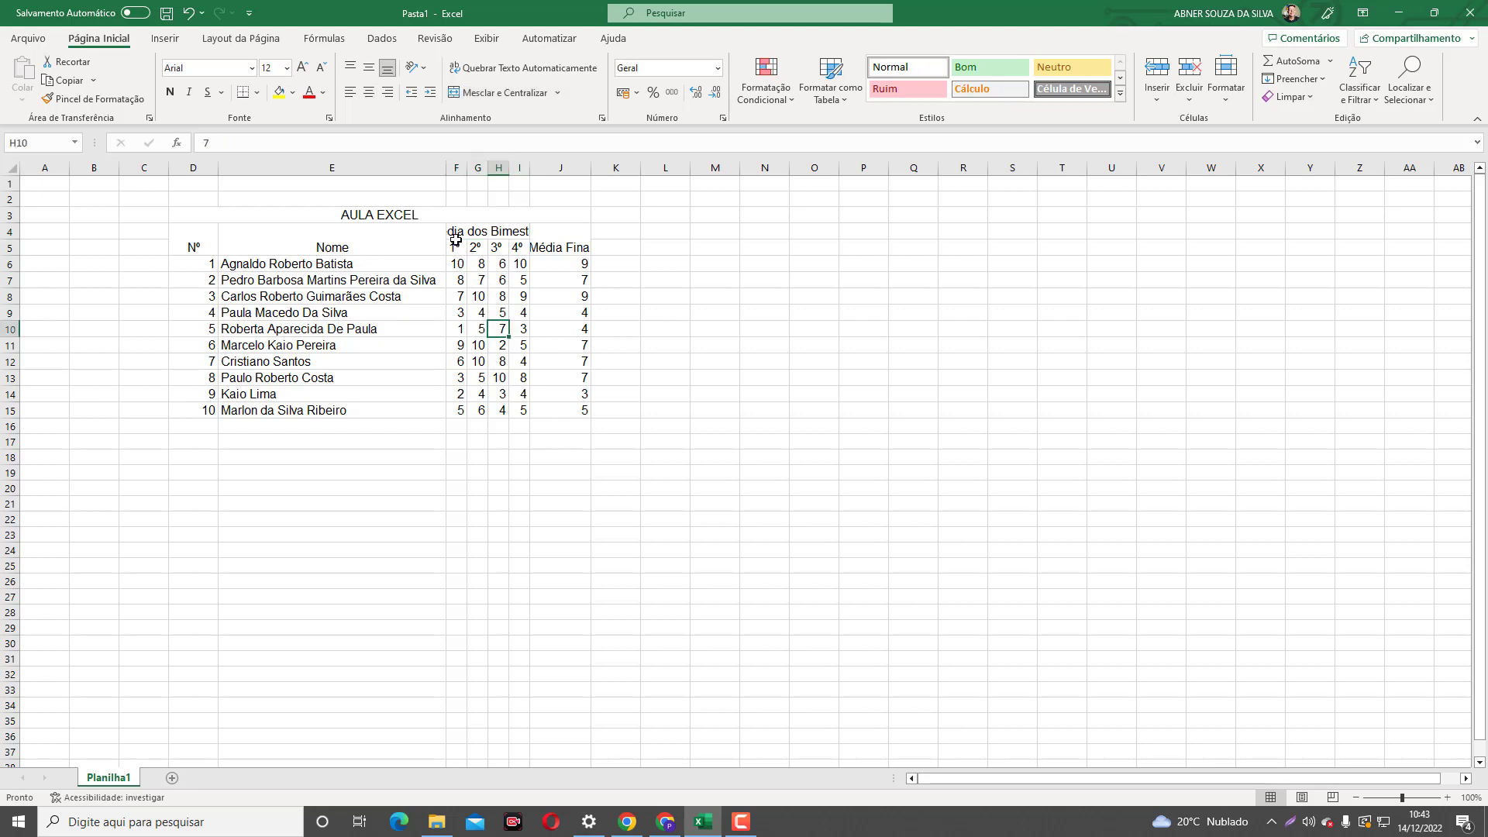
left_click_drag(454, 232, 481, 411)
left_click(470, 281)
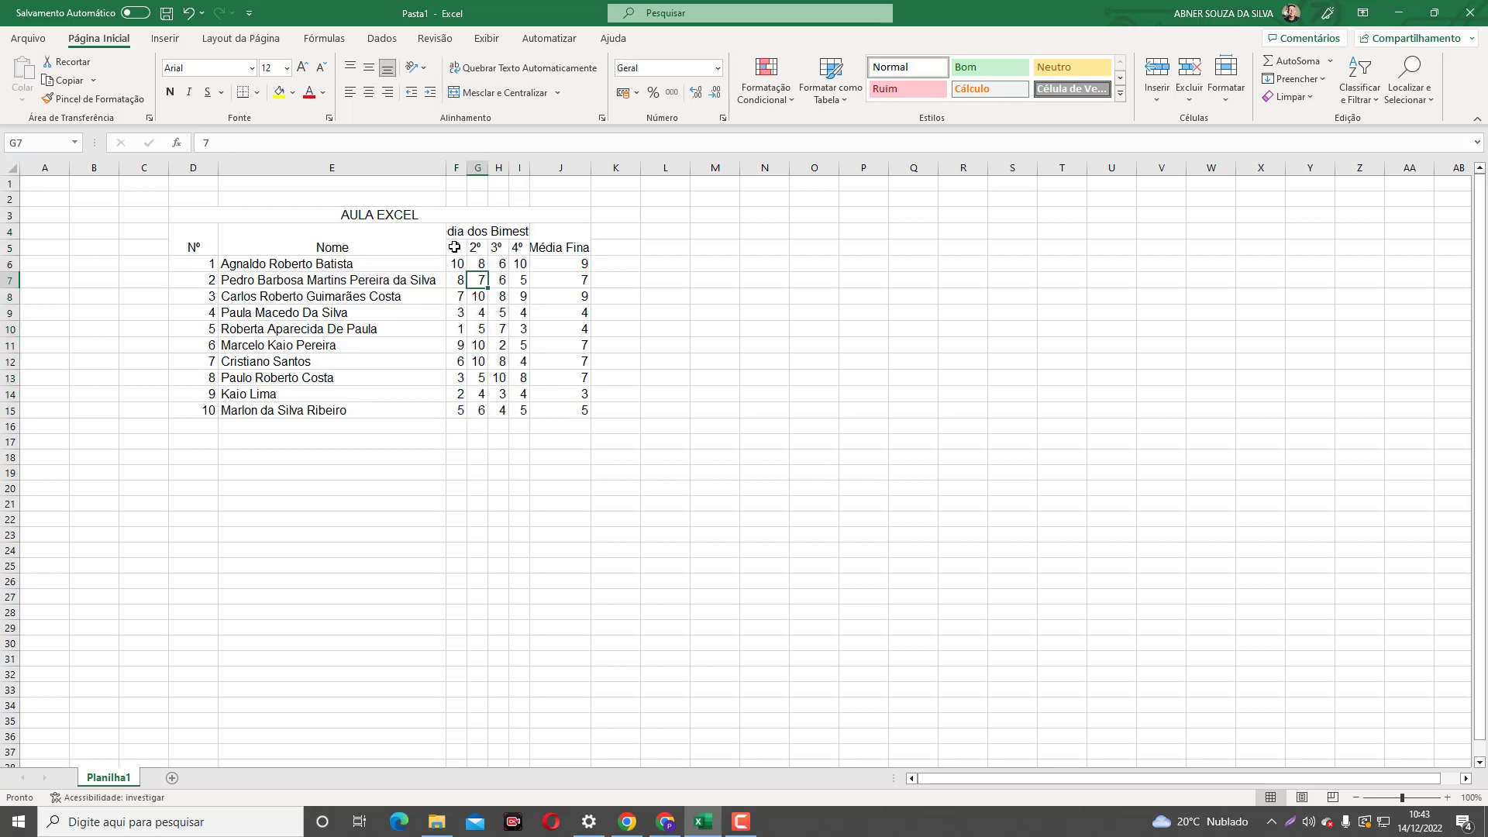
- Set the width of the four bimester columns, F through I, to 4
left_click_drag(458, 234, 474, 411)
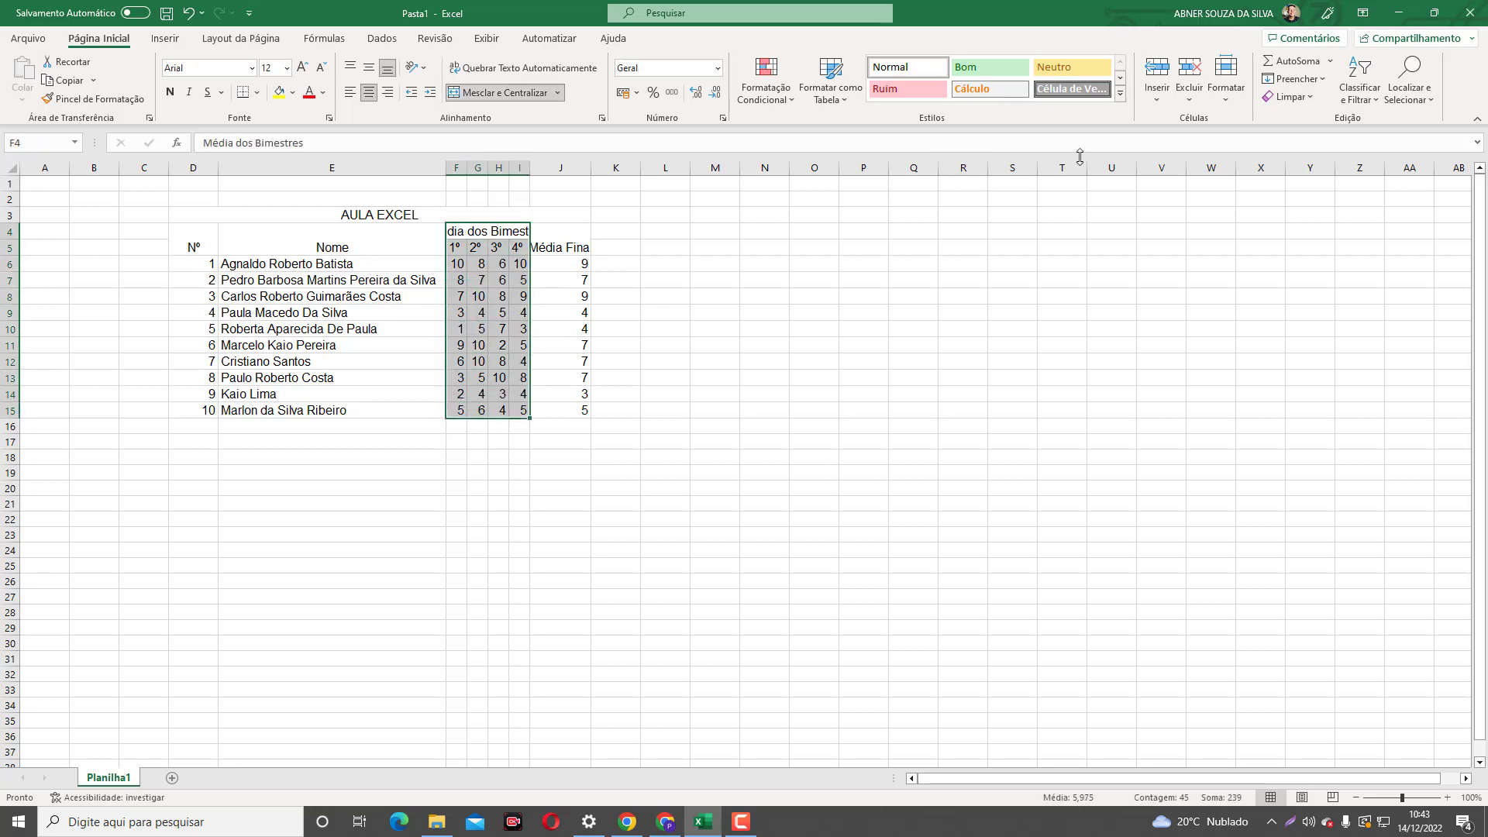
left_click(1234, 86)
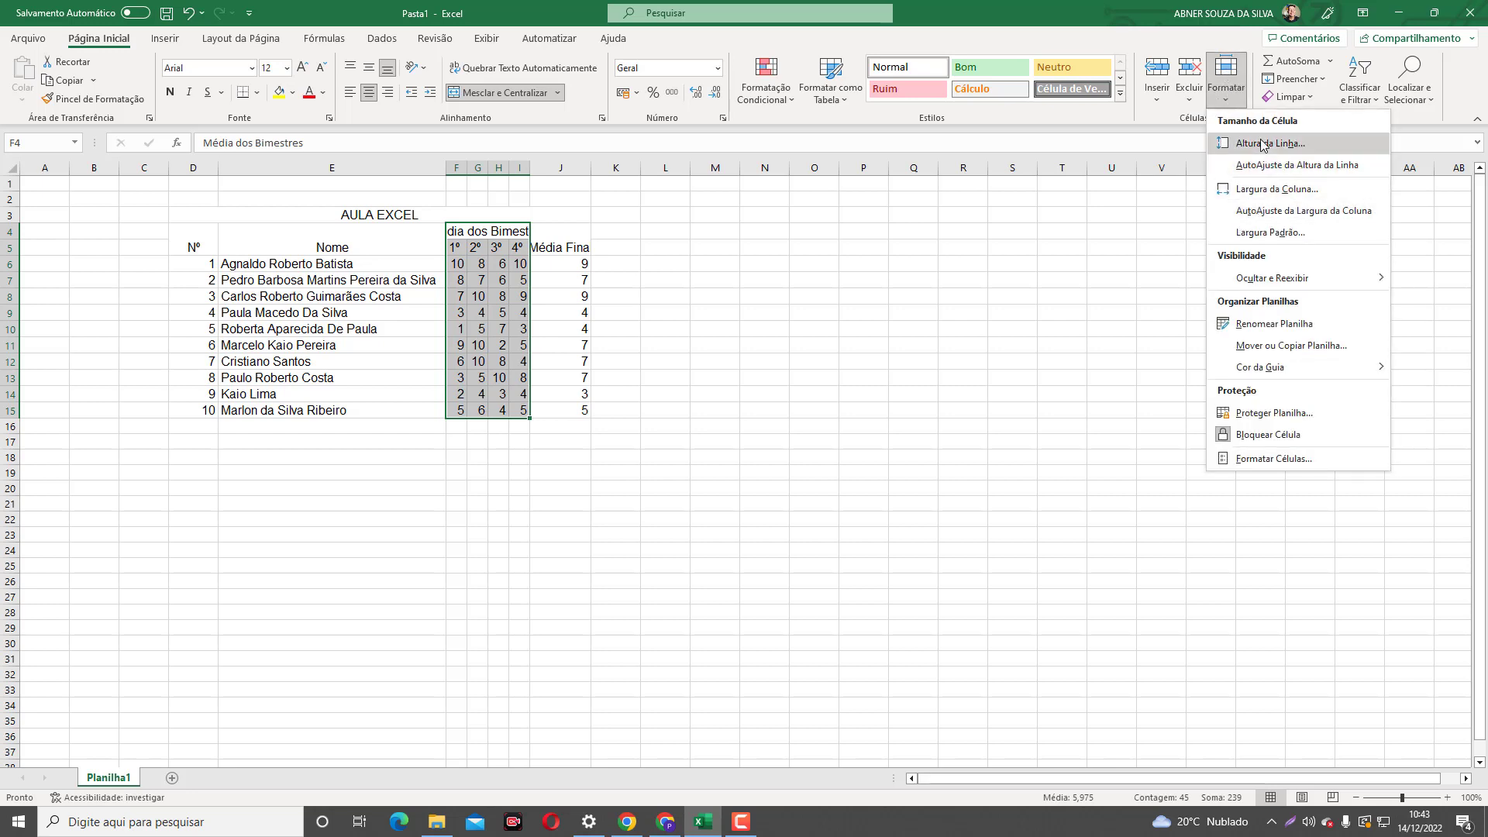
left_click(1275, 195)
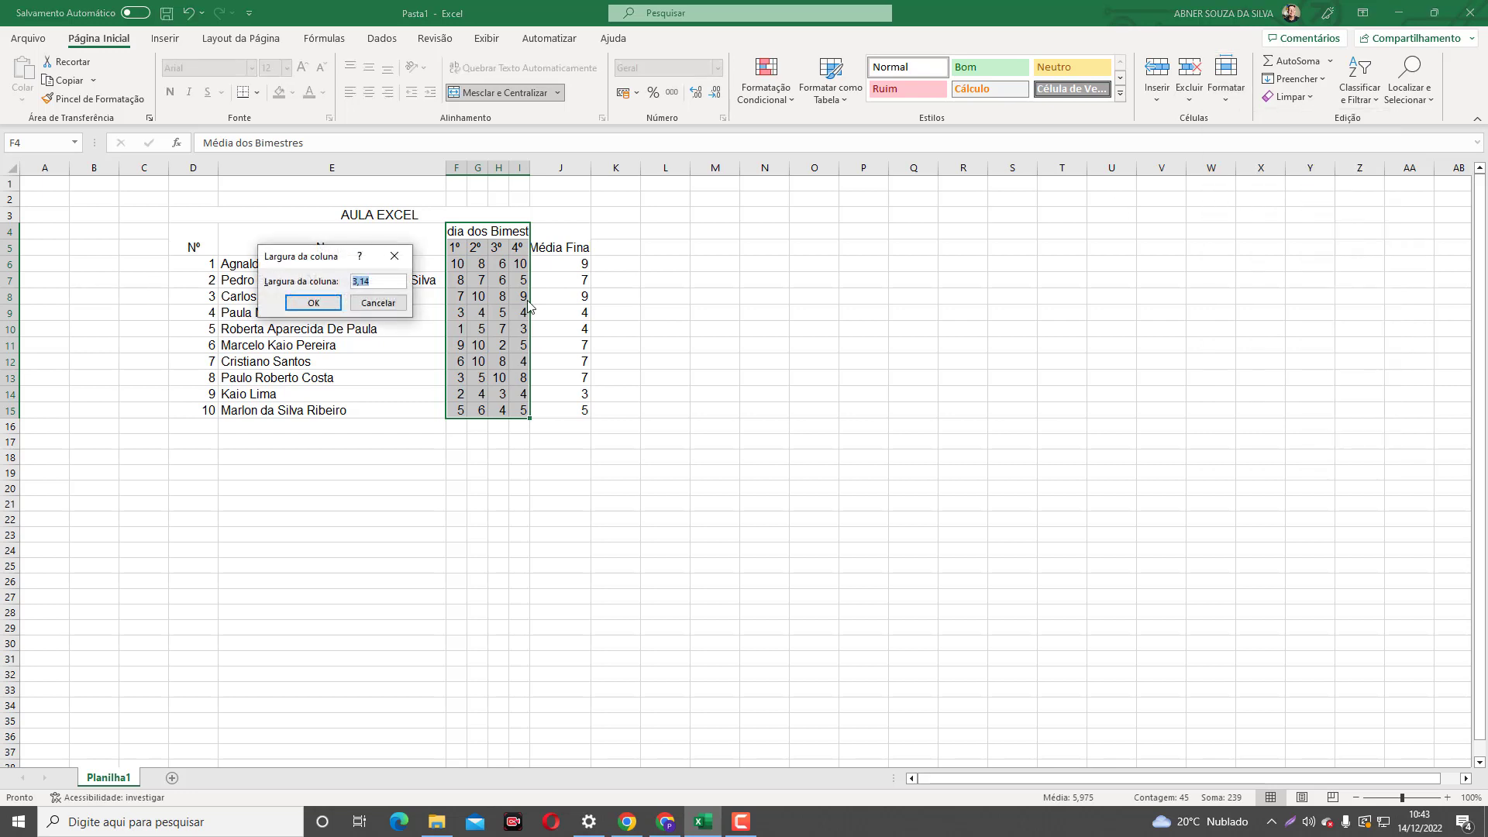
type("4")
key("Return")
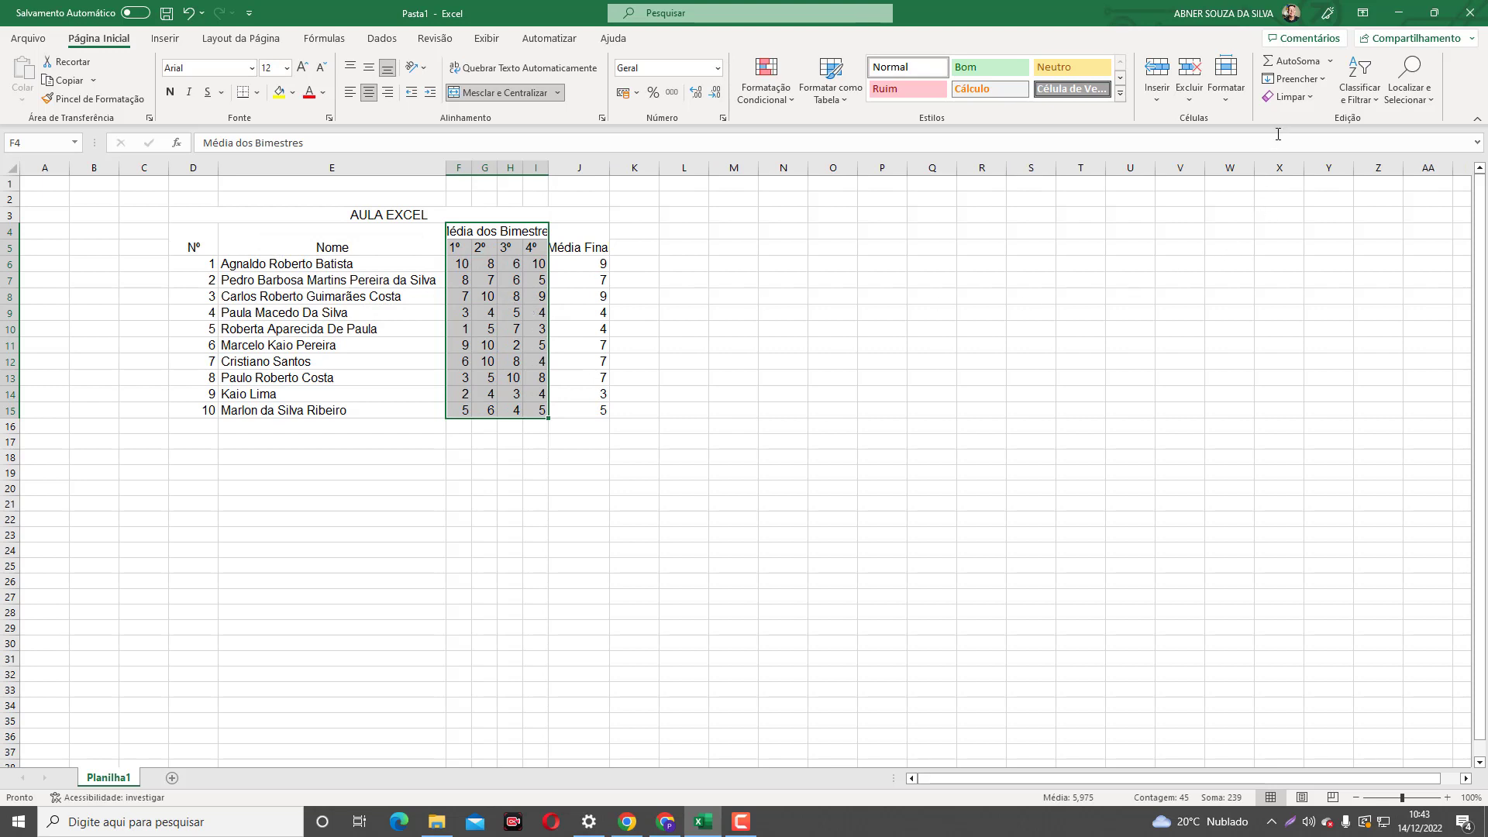
- Widen the four bimester columns, F through I, equally so the heading Média dos Bimestres fits
left_click(1218, 85)
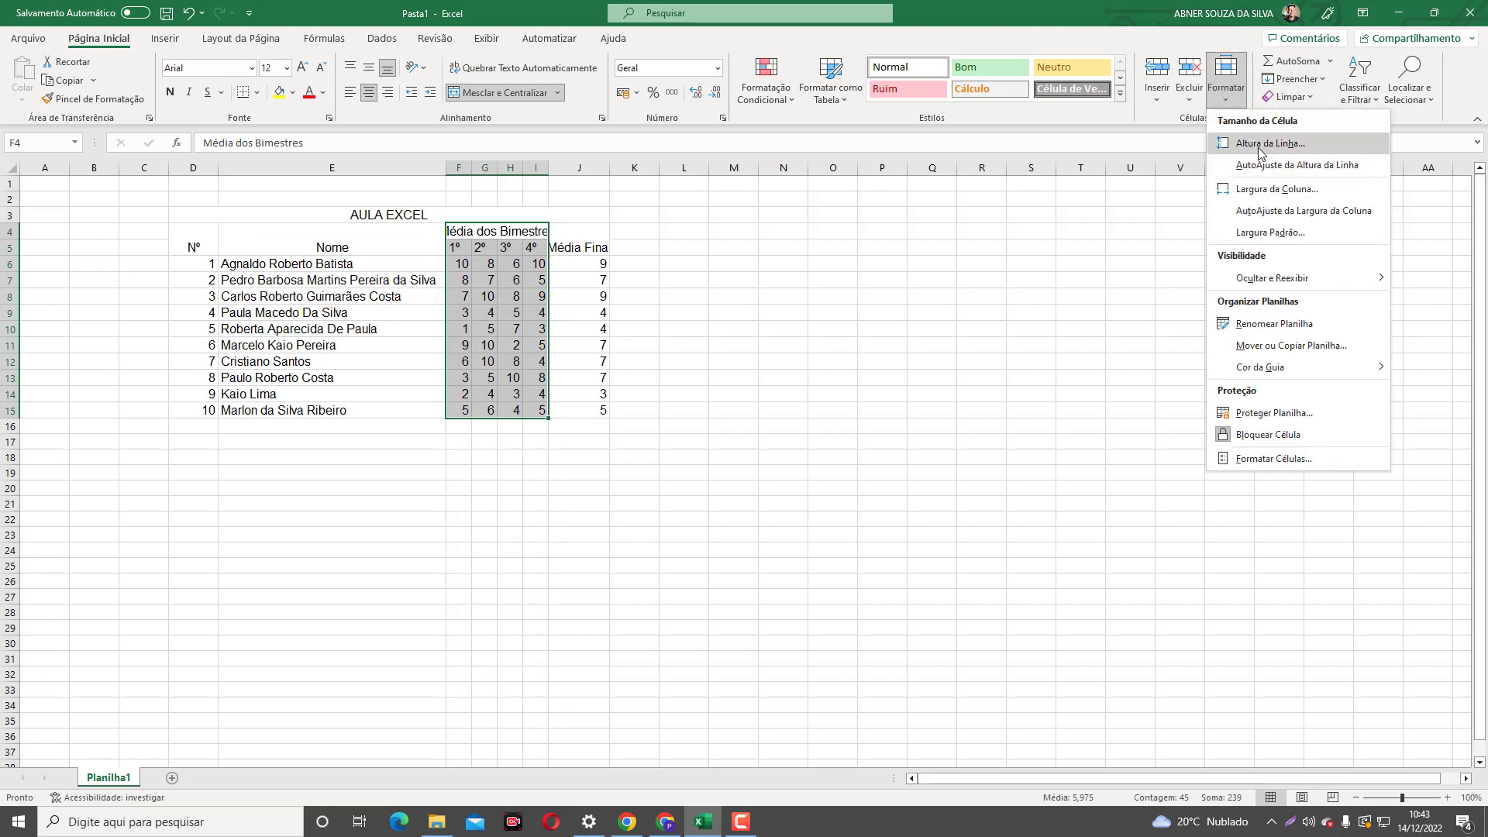
left_click(1271, 186)
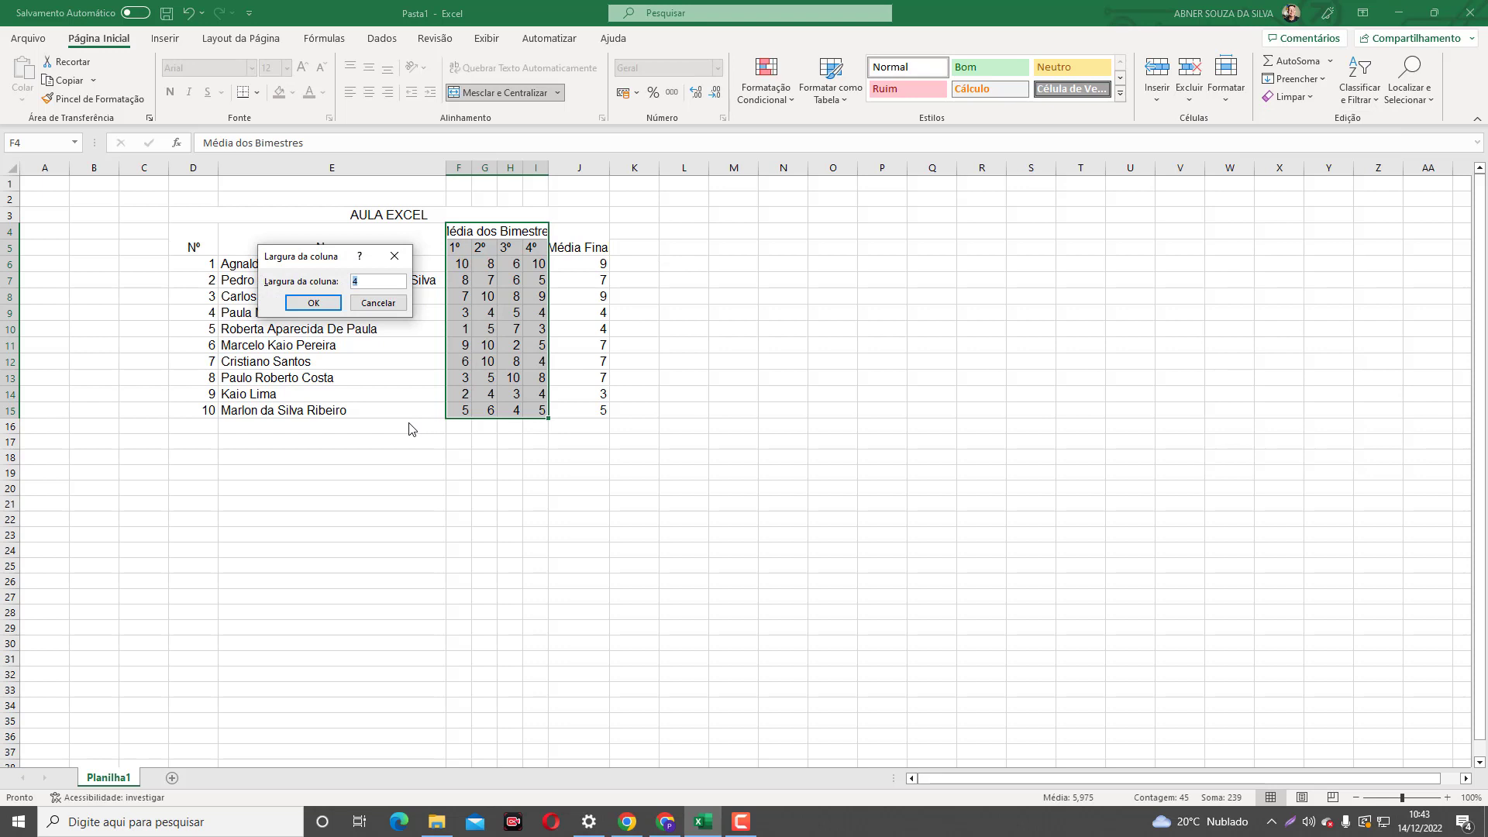
key("Return")
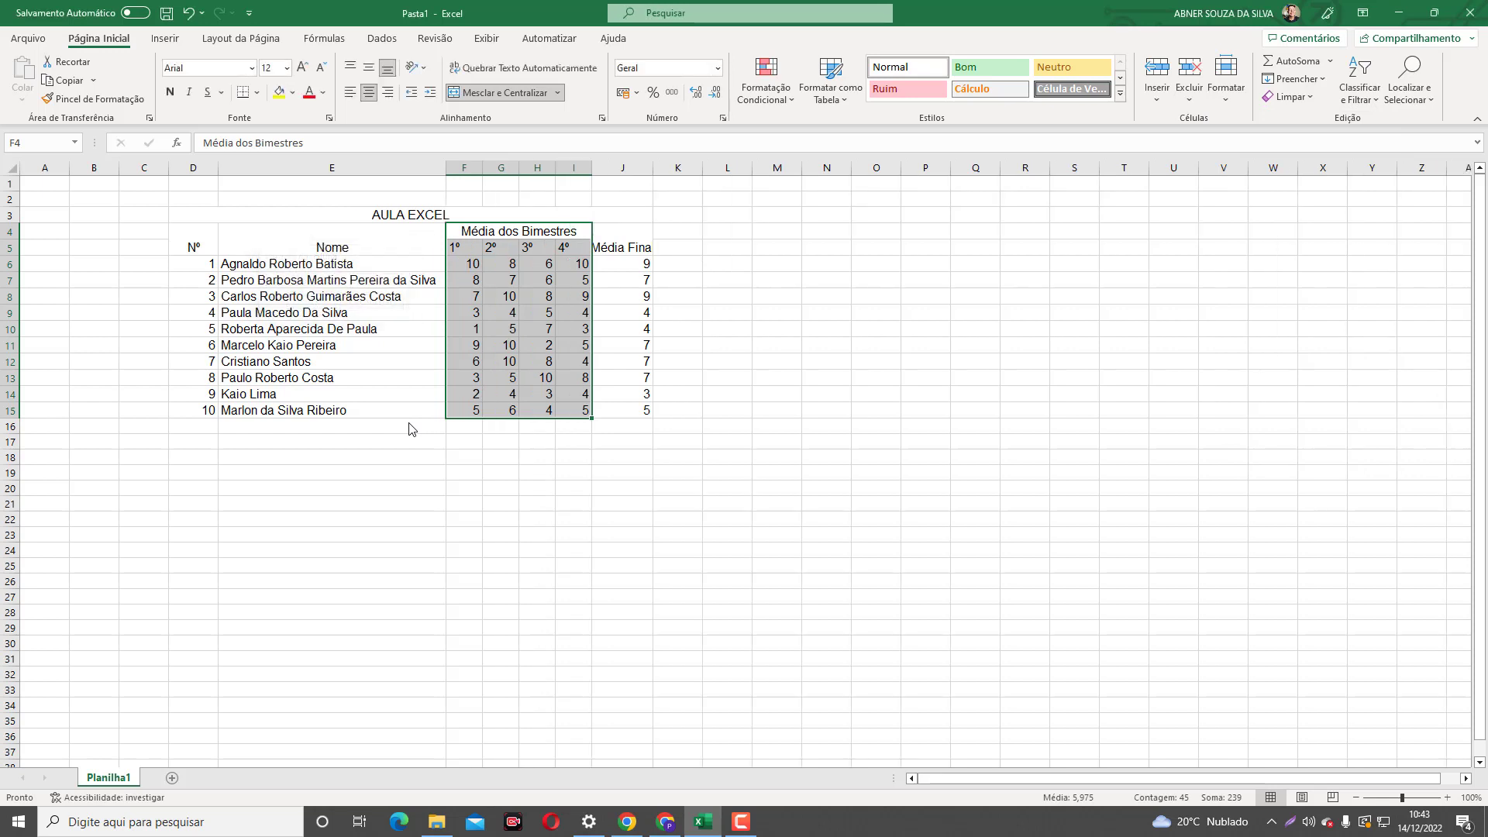
left_click(411, 597)
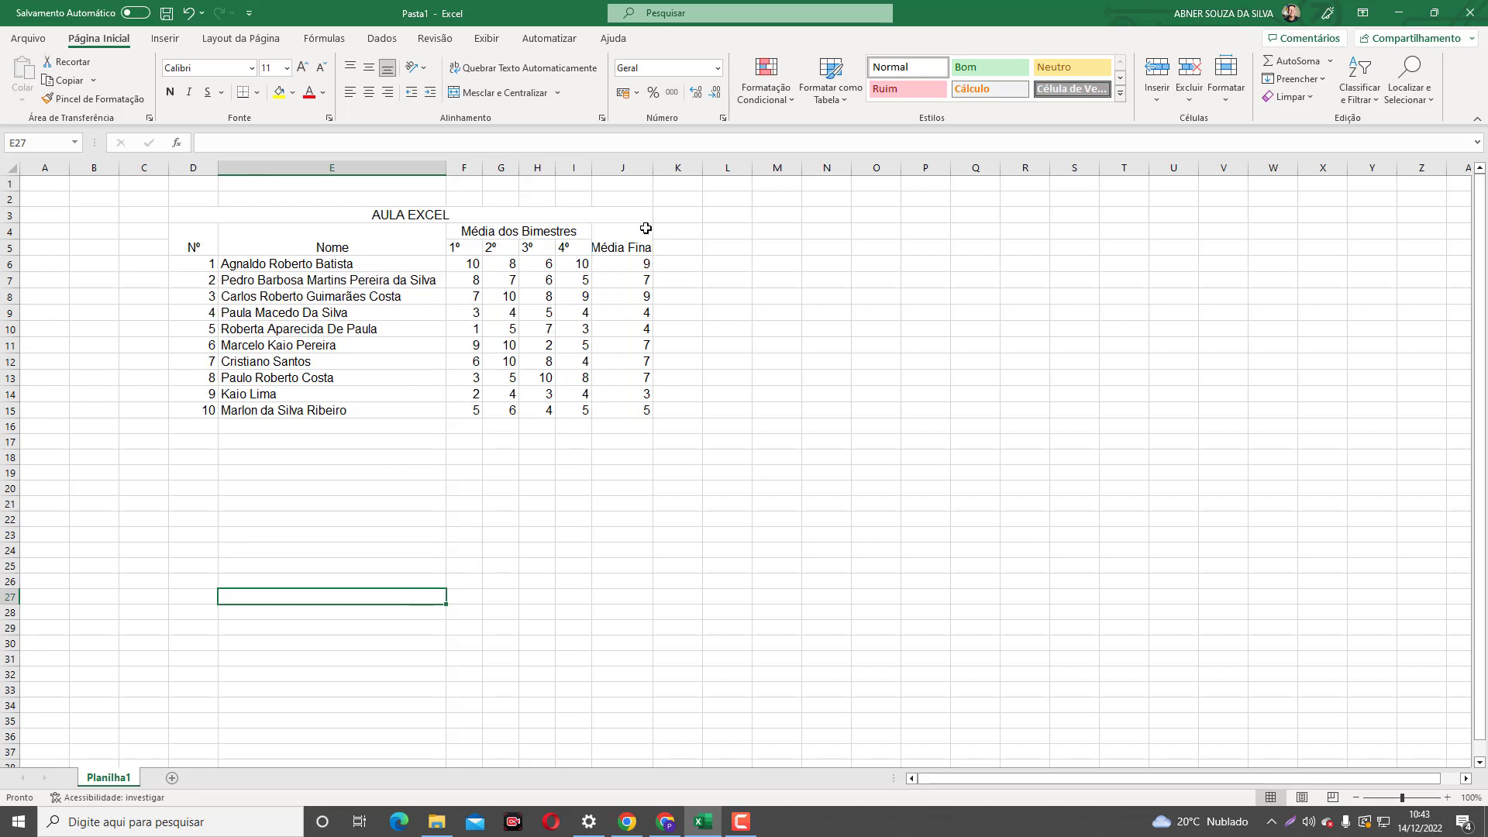
- AutoFit column J to the Média Final heading and column D to the student numbers
left_click_drag(619, 231, 621, 415)
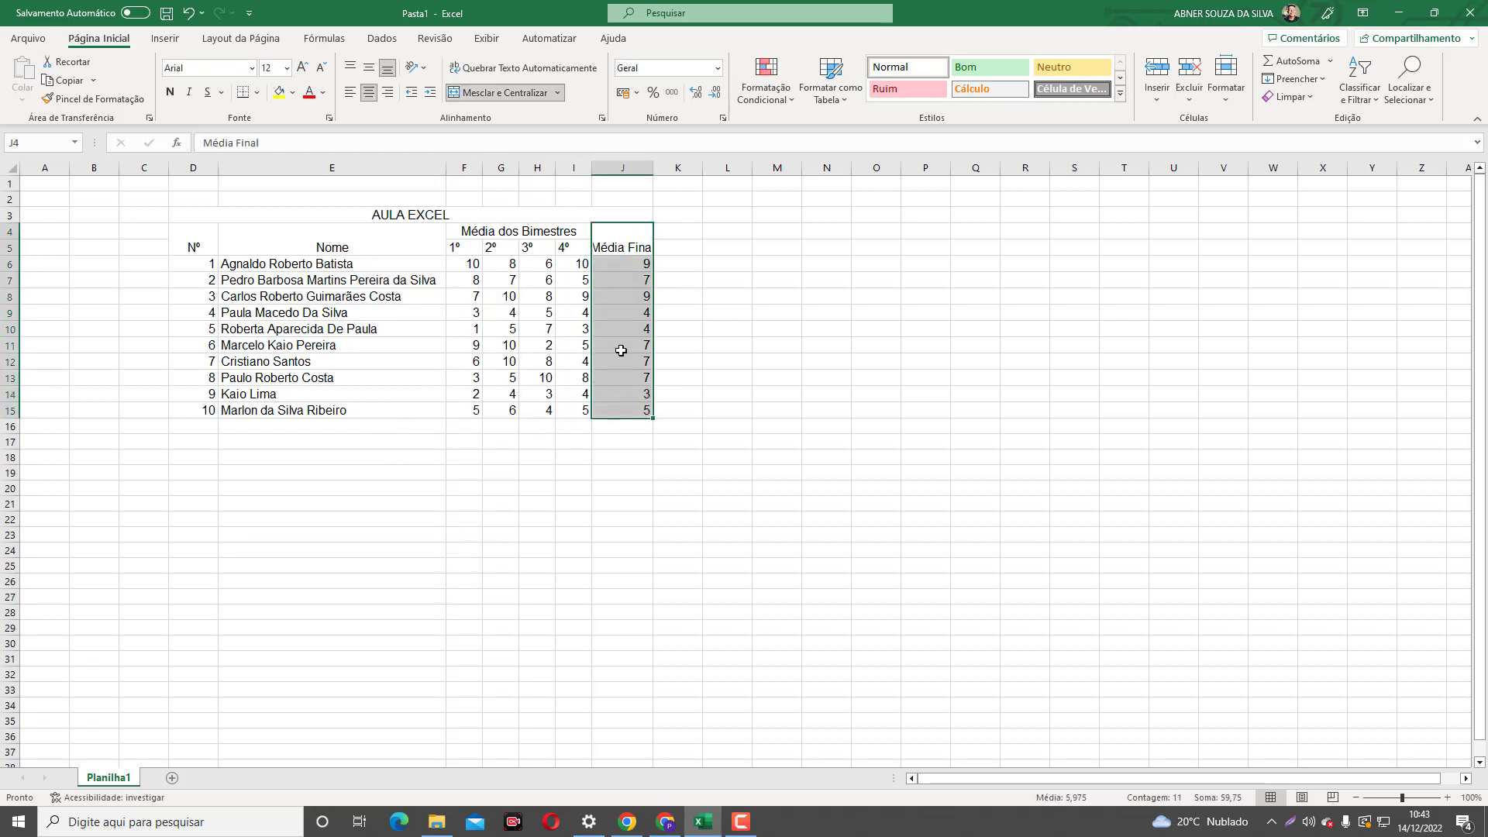
double_click(655, 168)
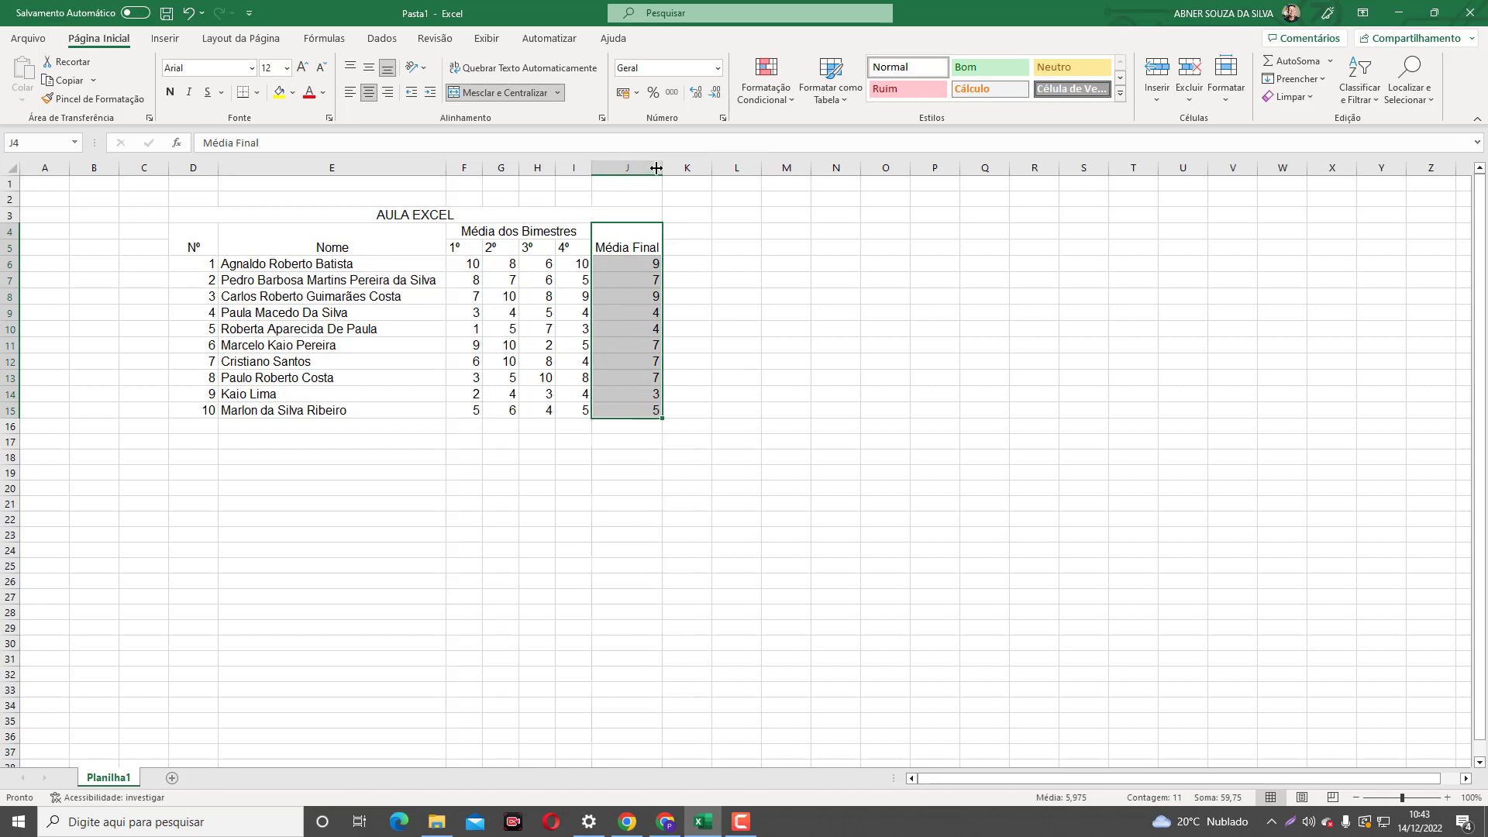
left_click(574, 520)
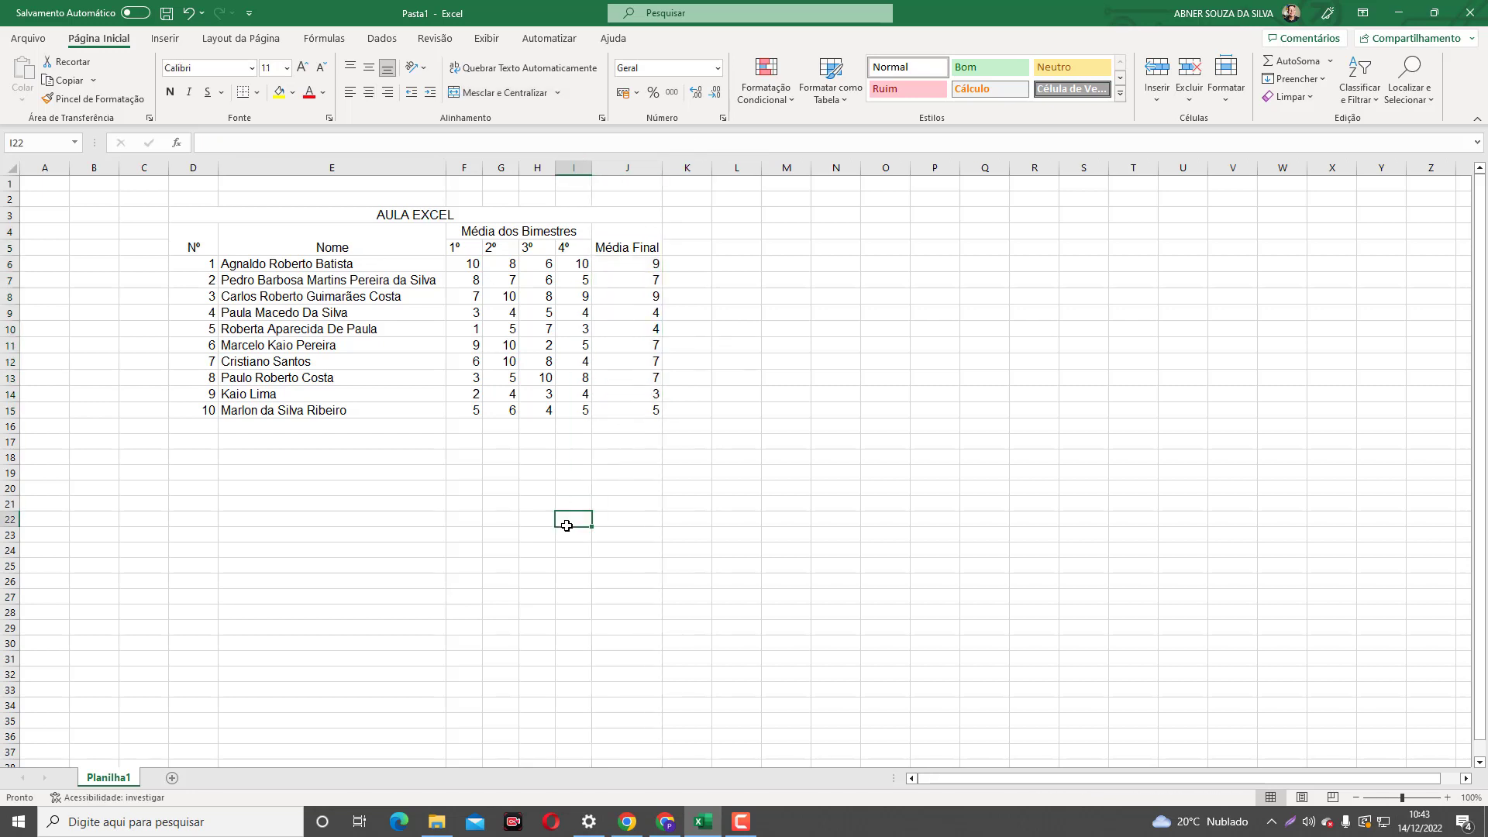
double_click(218, 171)
left_click(303, 567)
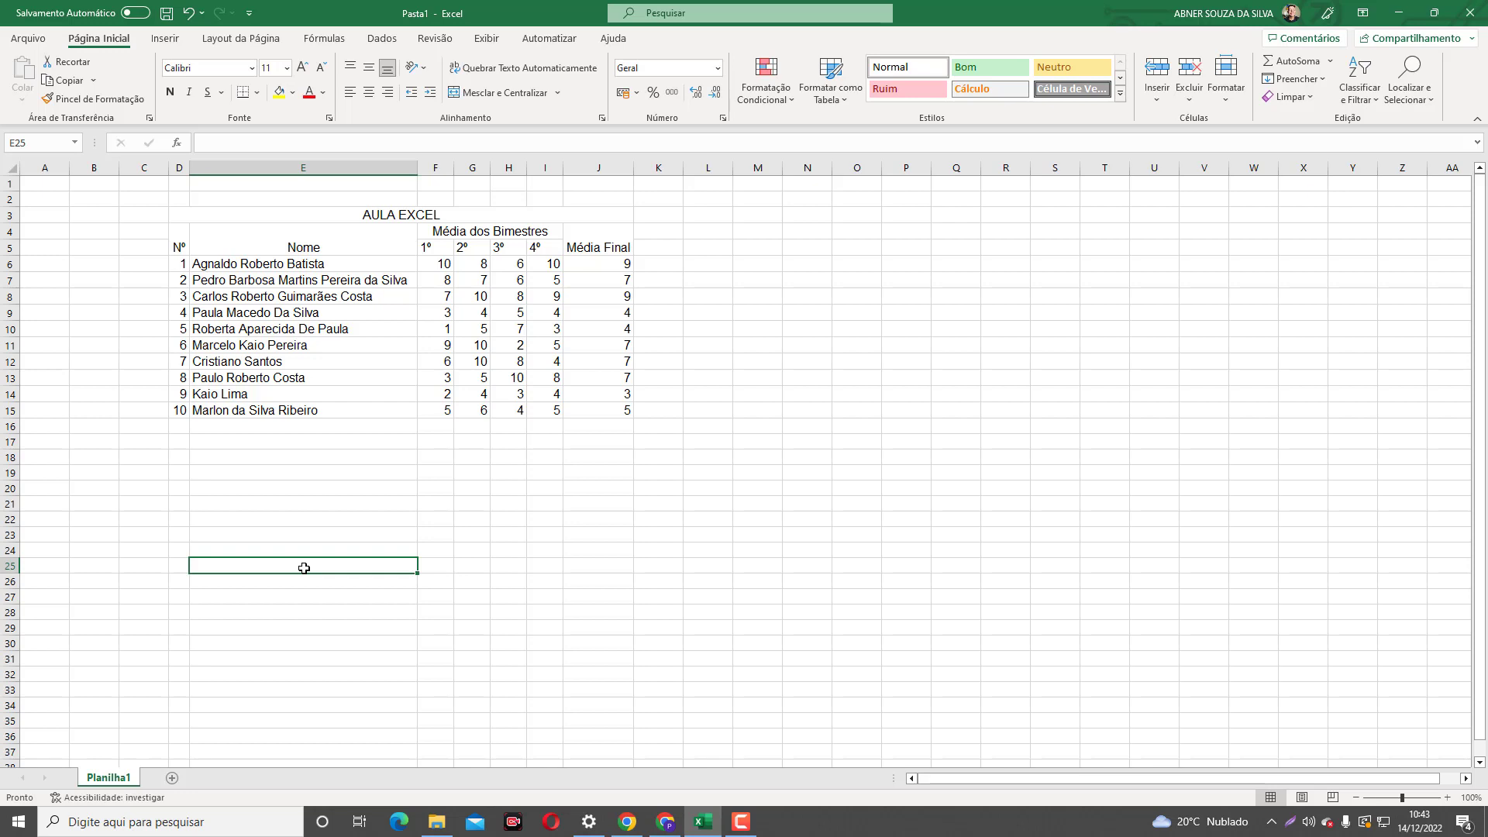
- Center the contents of the whole table, D3:J15, both horizontally and vertically
left_click_drag(429, 257, 438, 409)
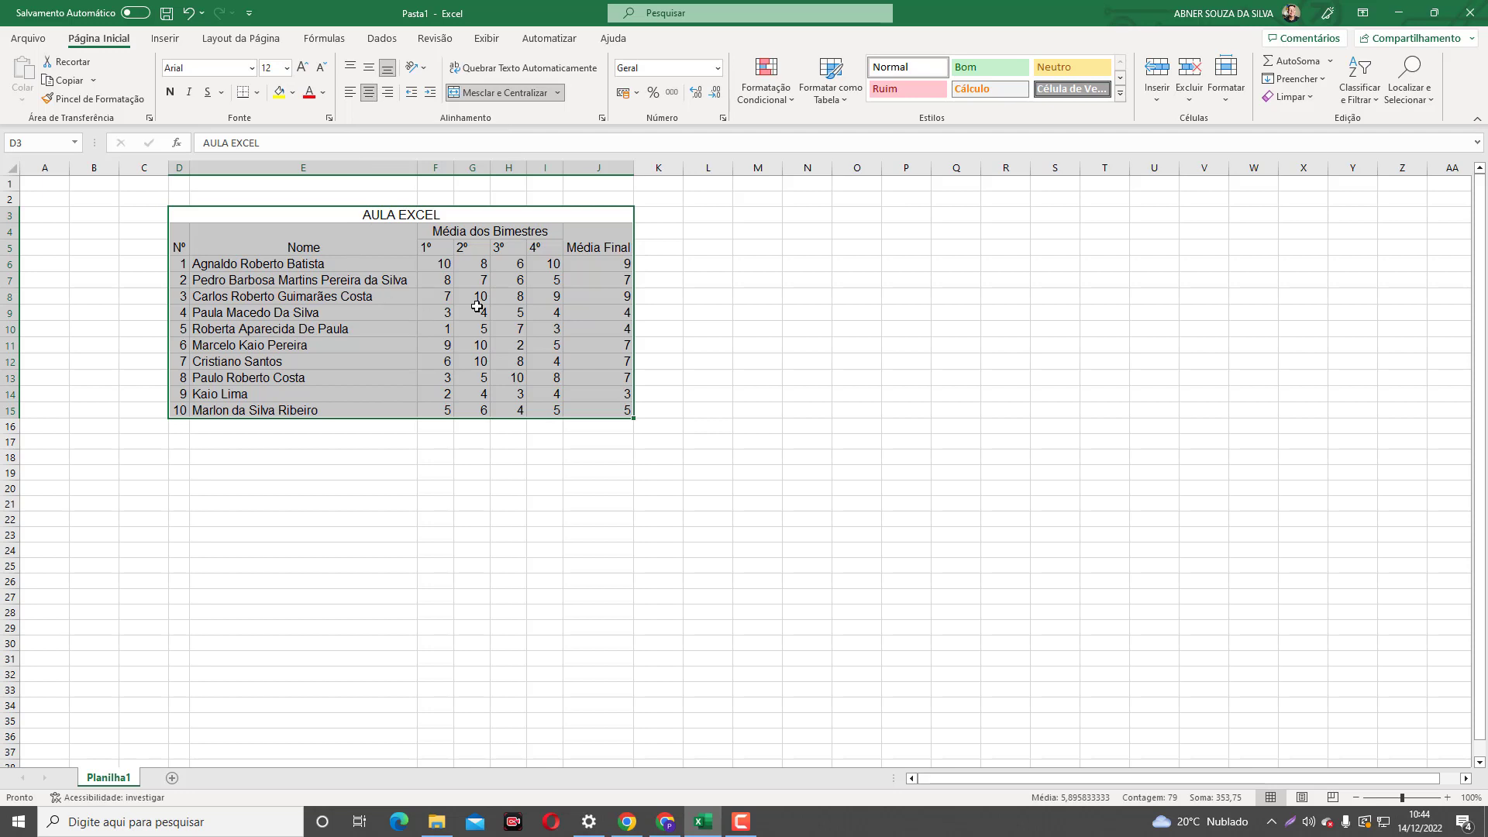
left_click(368, 94)
left_click(368, 96)
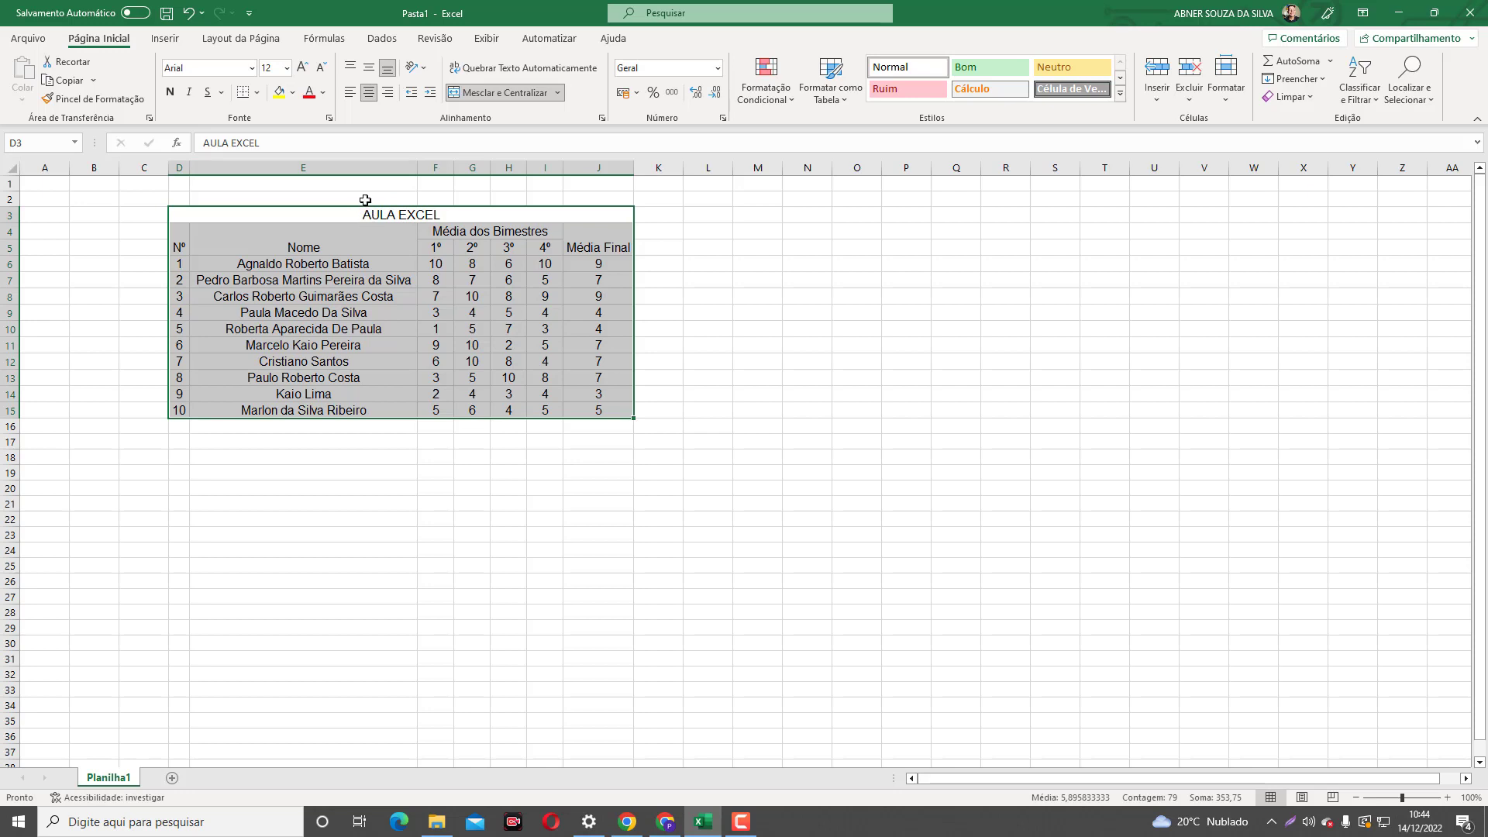
left_click(368, 69)
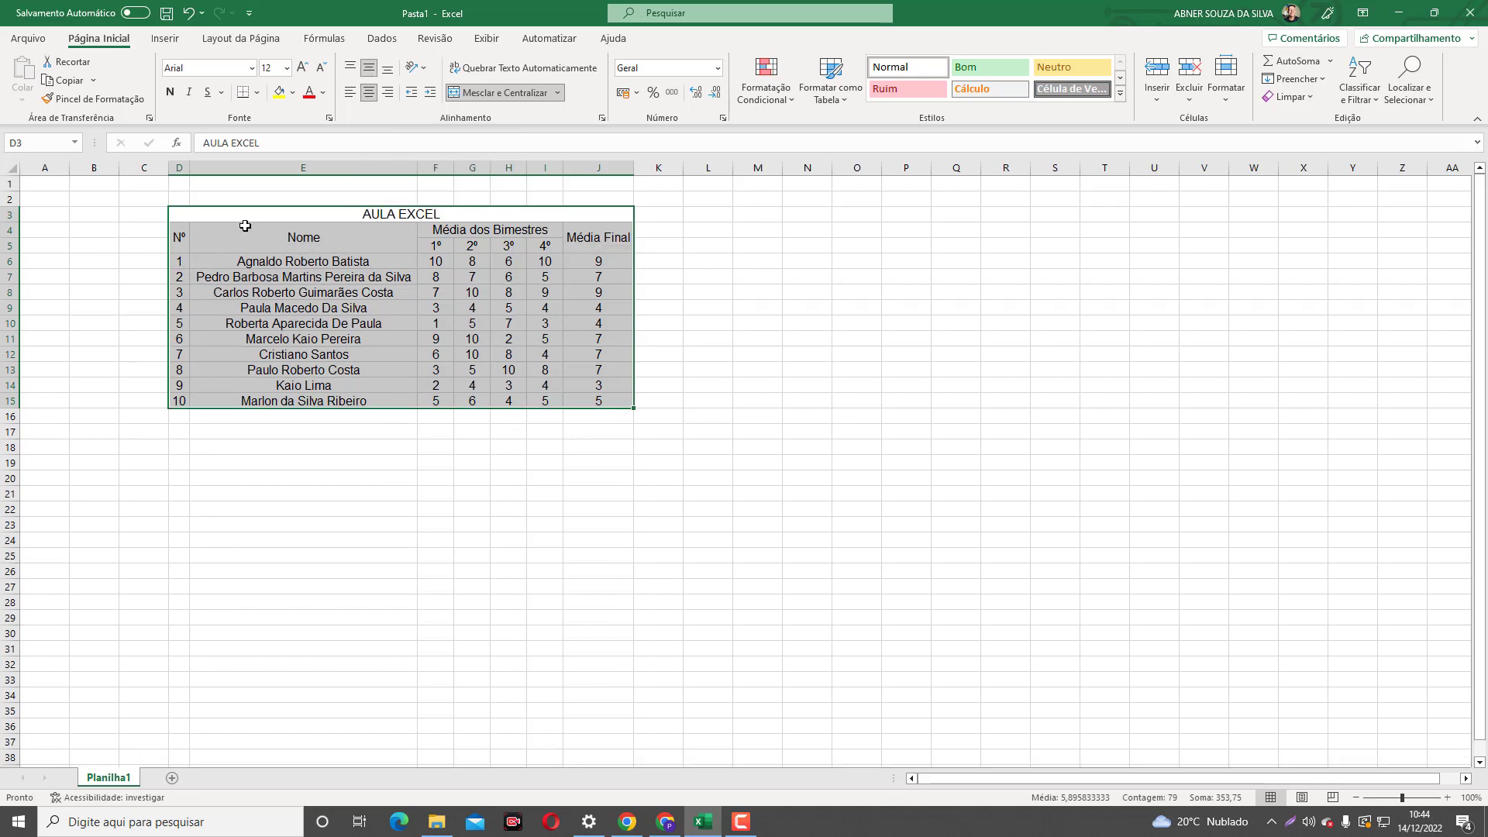
left_click(386, 69)
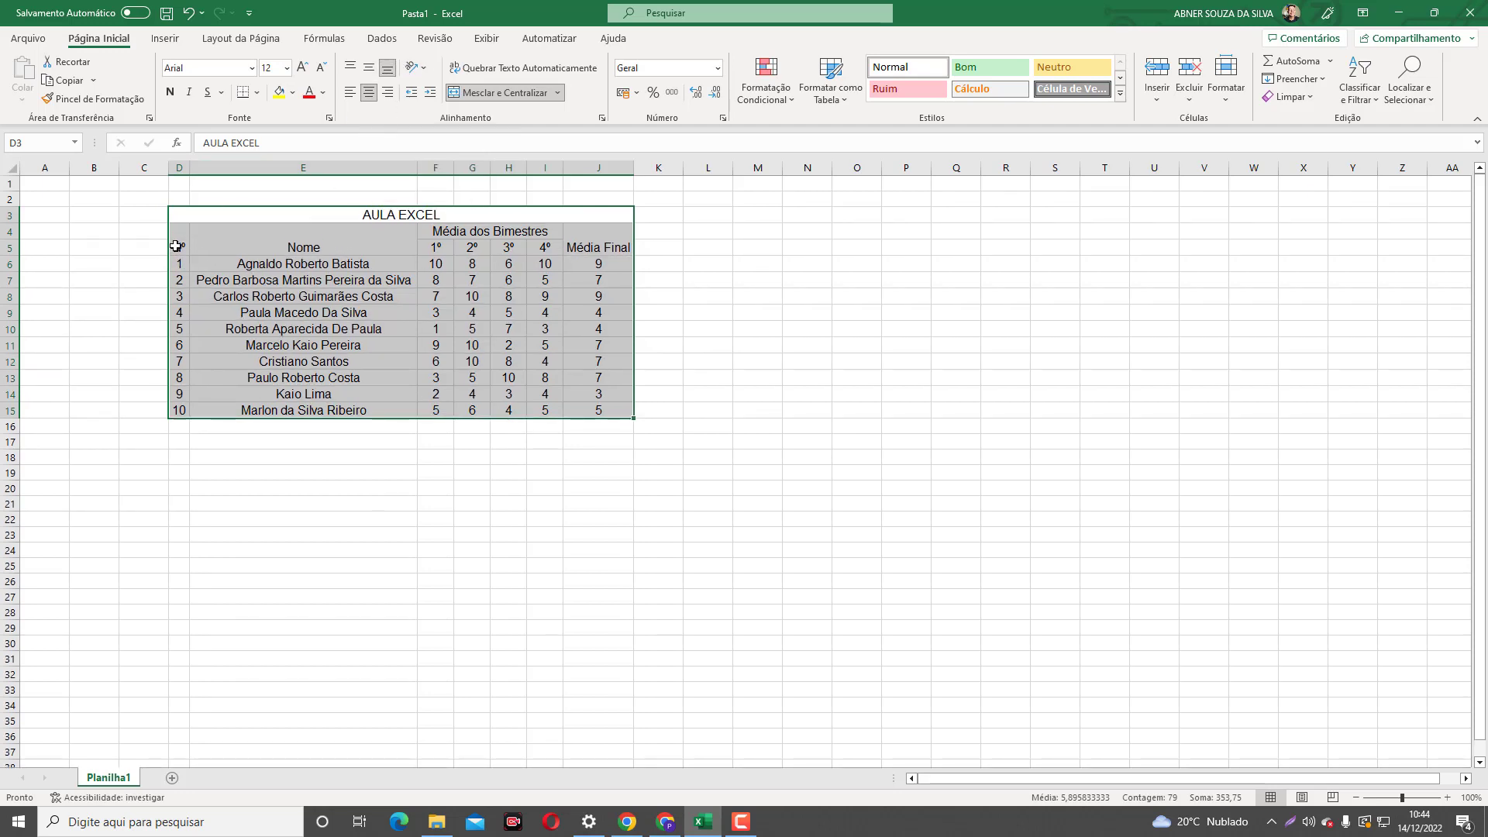
left_click(368, 67)
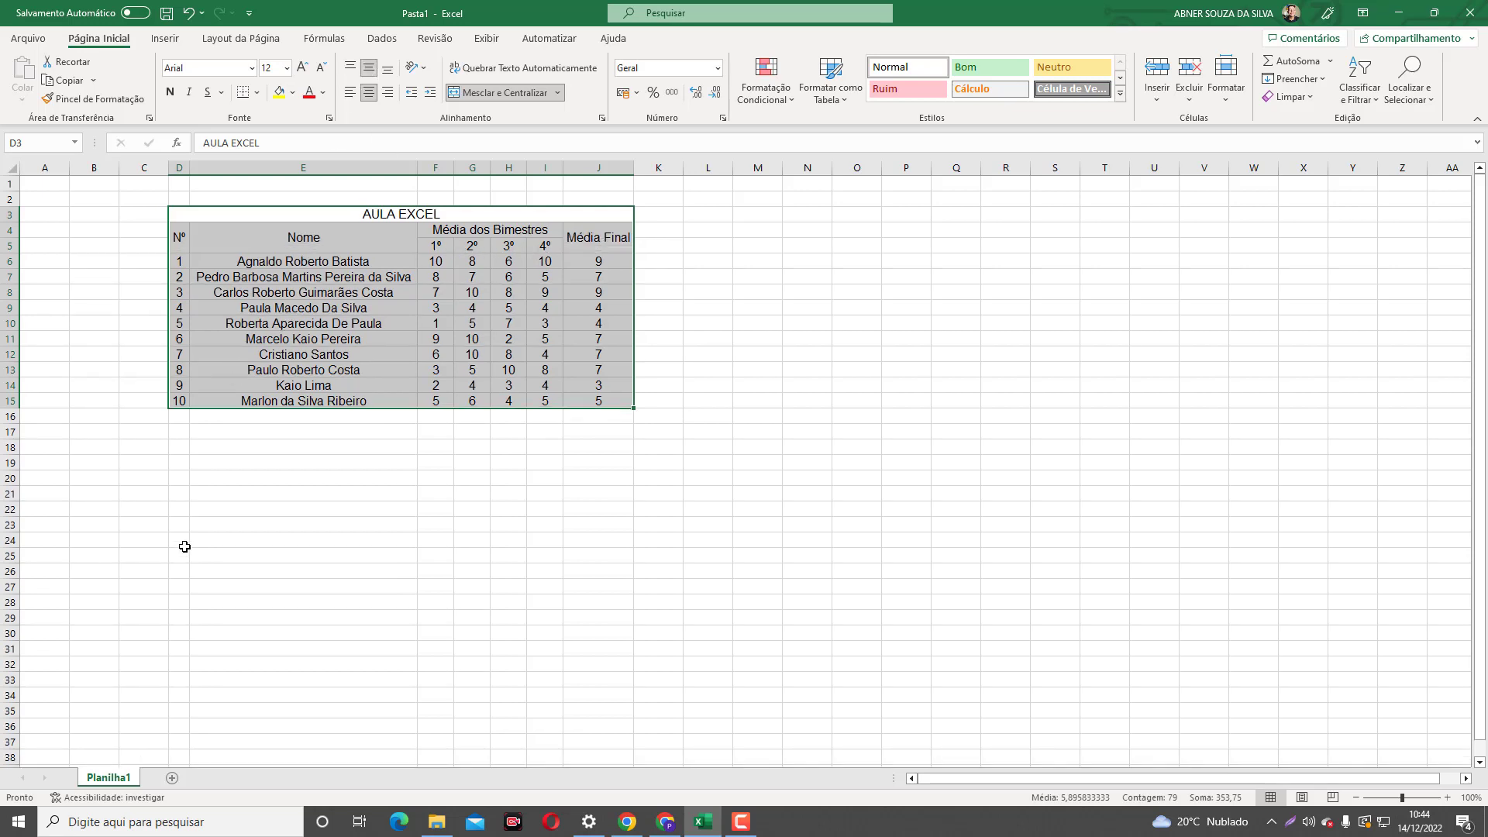
left_click(234, 479)
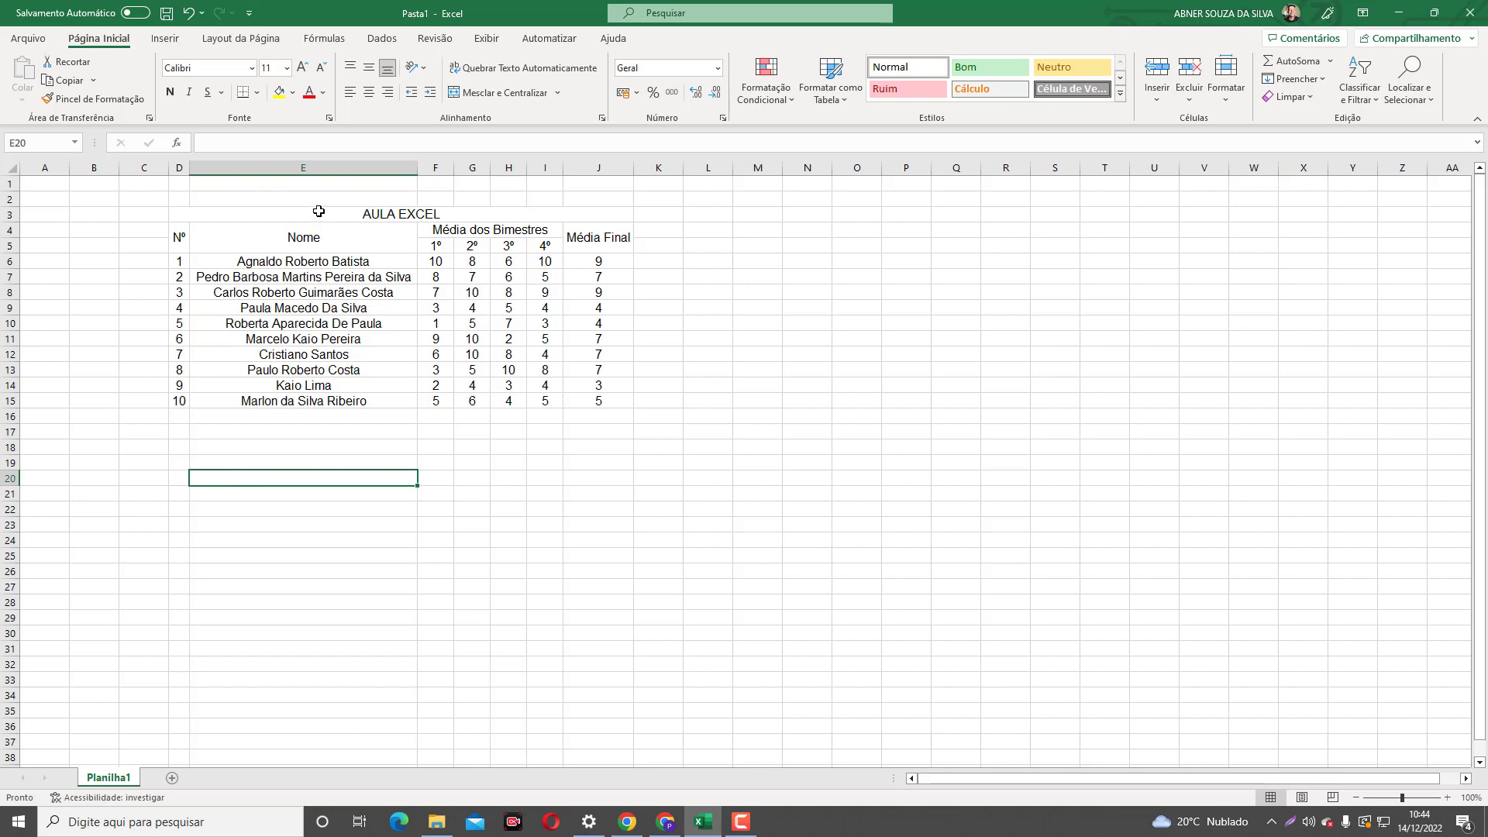
- Apply a bottom border to the whole table, D3:J15
left_click_drag(318, 213, 331, 399)
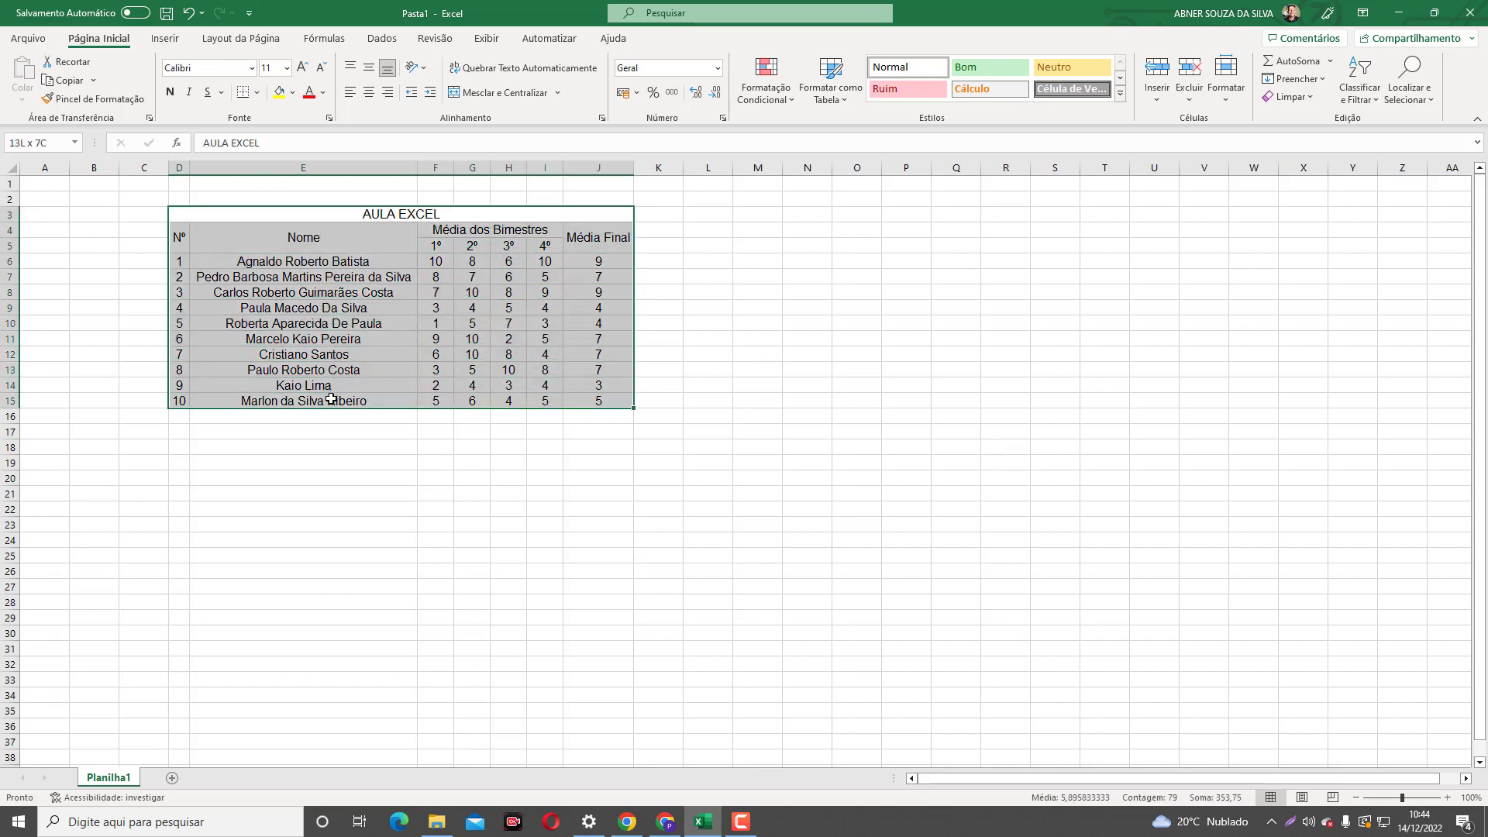
left_click_drag(391, 215, 389, 398)
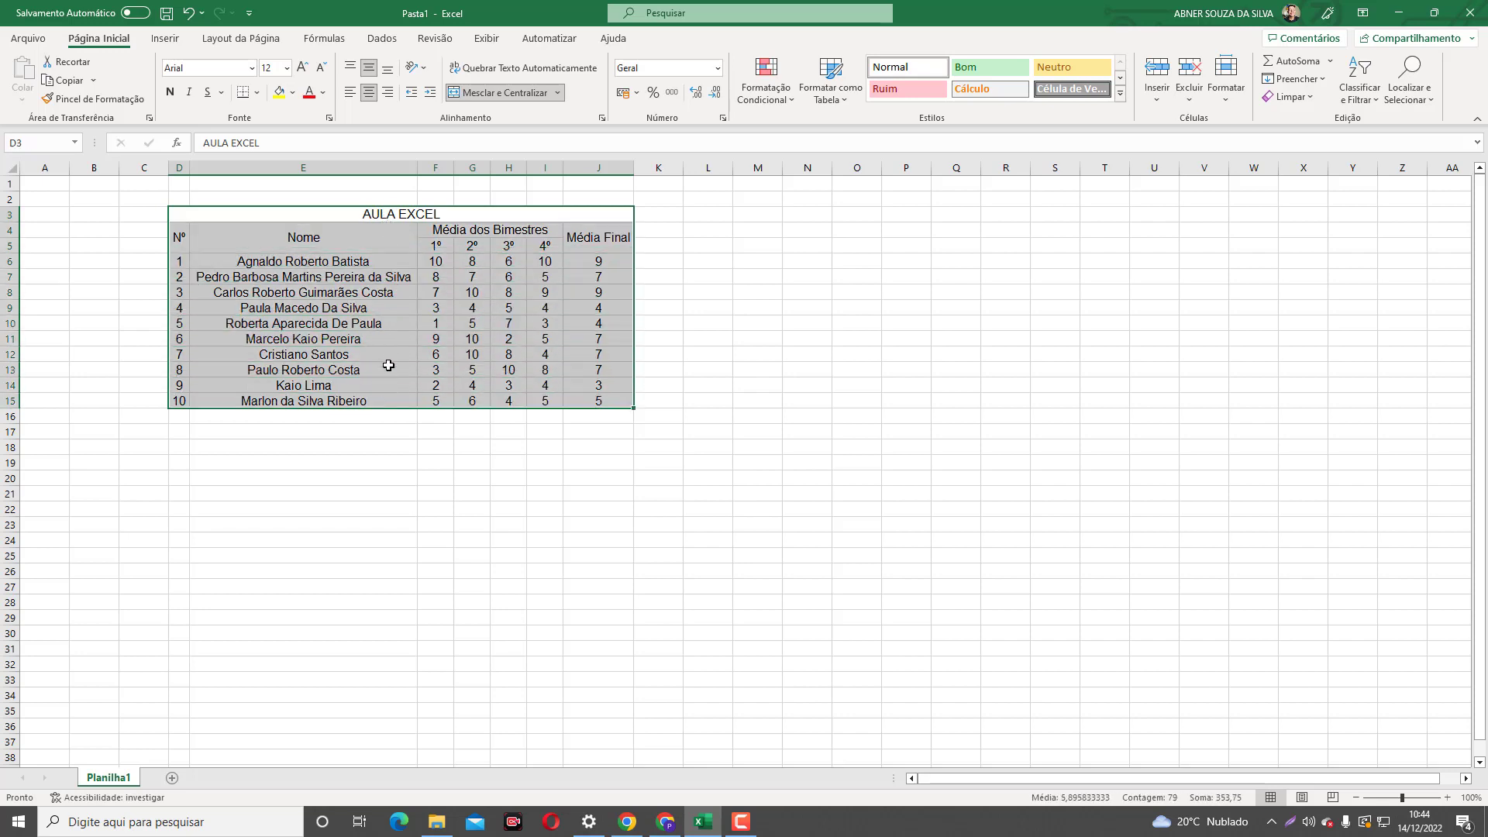
left_click(246, 98)
left_click(354, 551)
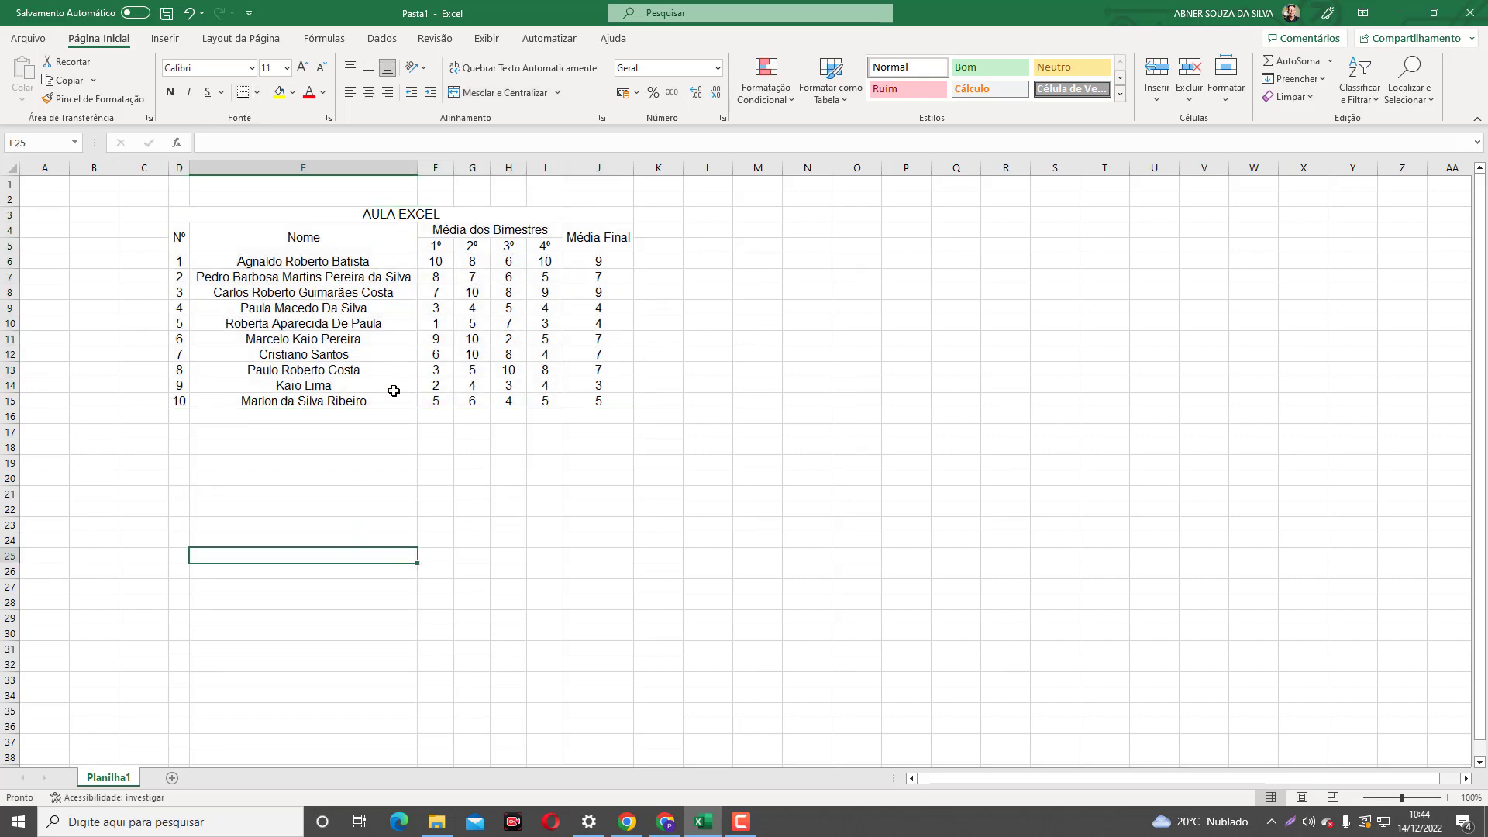
- Apply all borders to every cell of the table, D3:J15, including the title
left_click_drag(344, 220, 348, 388)
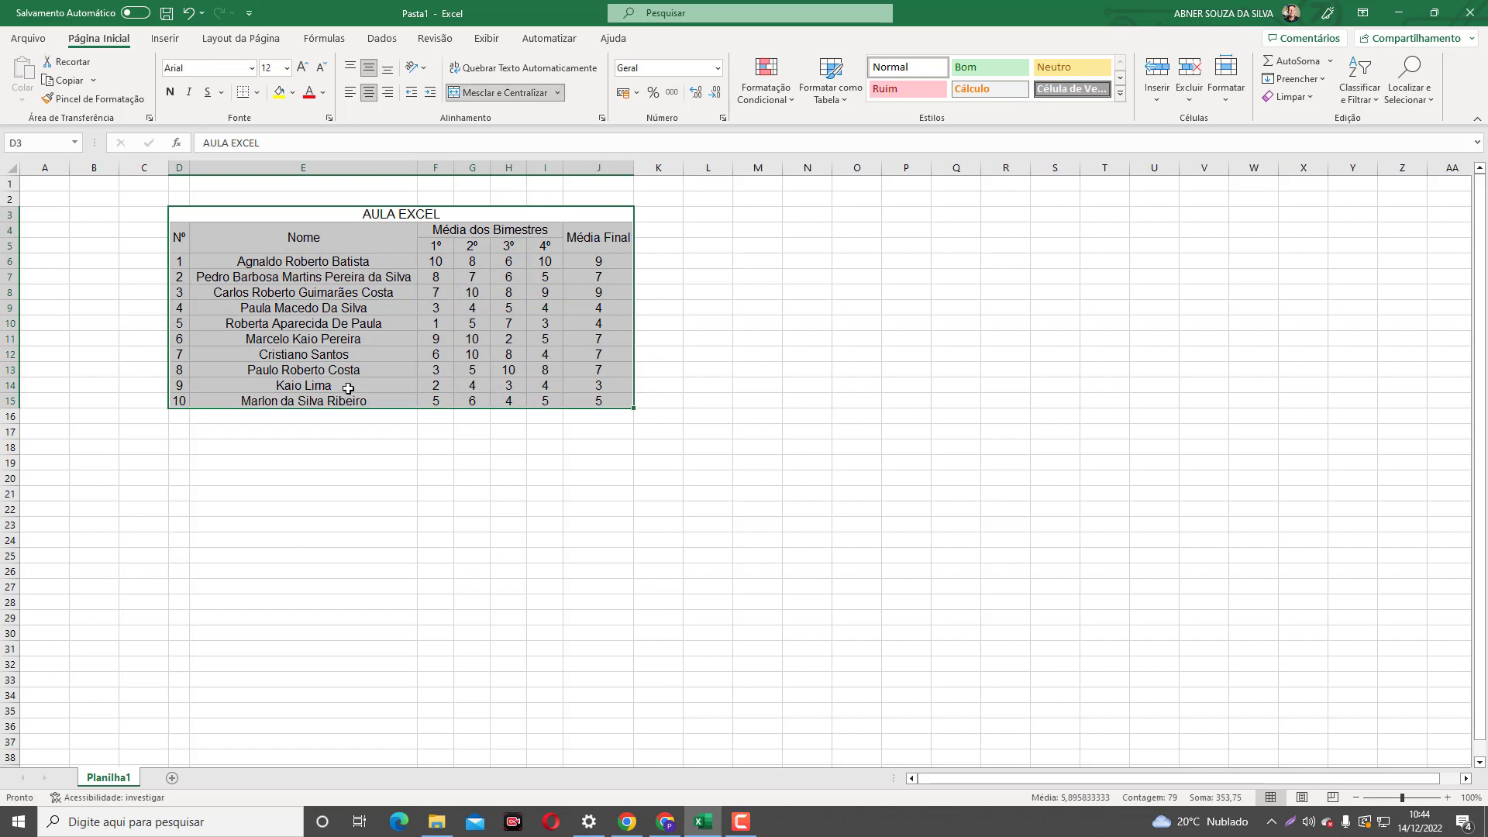
left_click(257, 93)
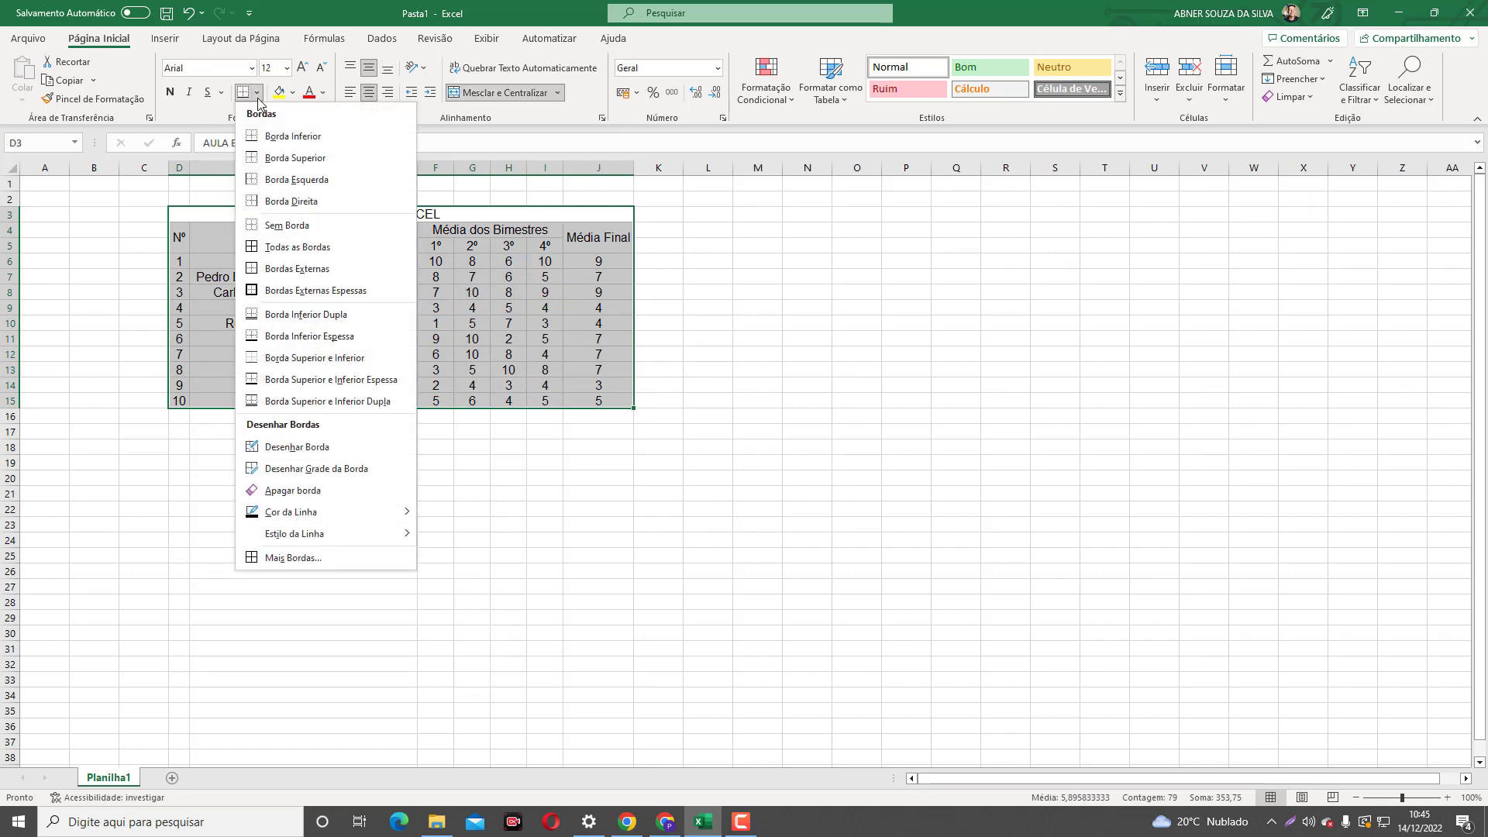
left_click(312, 254)
left_click(285, 504)
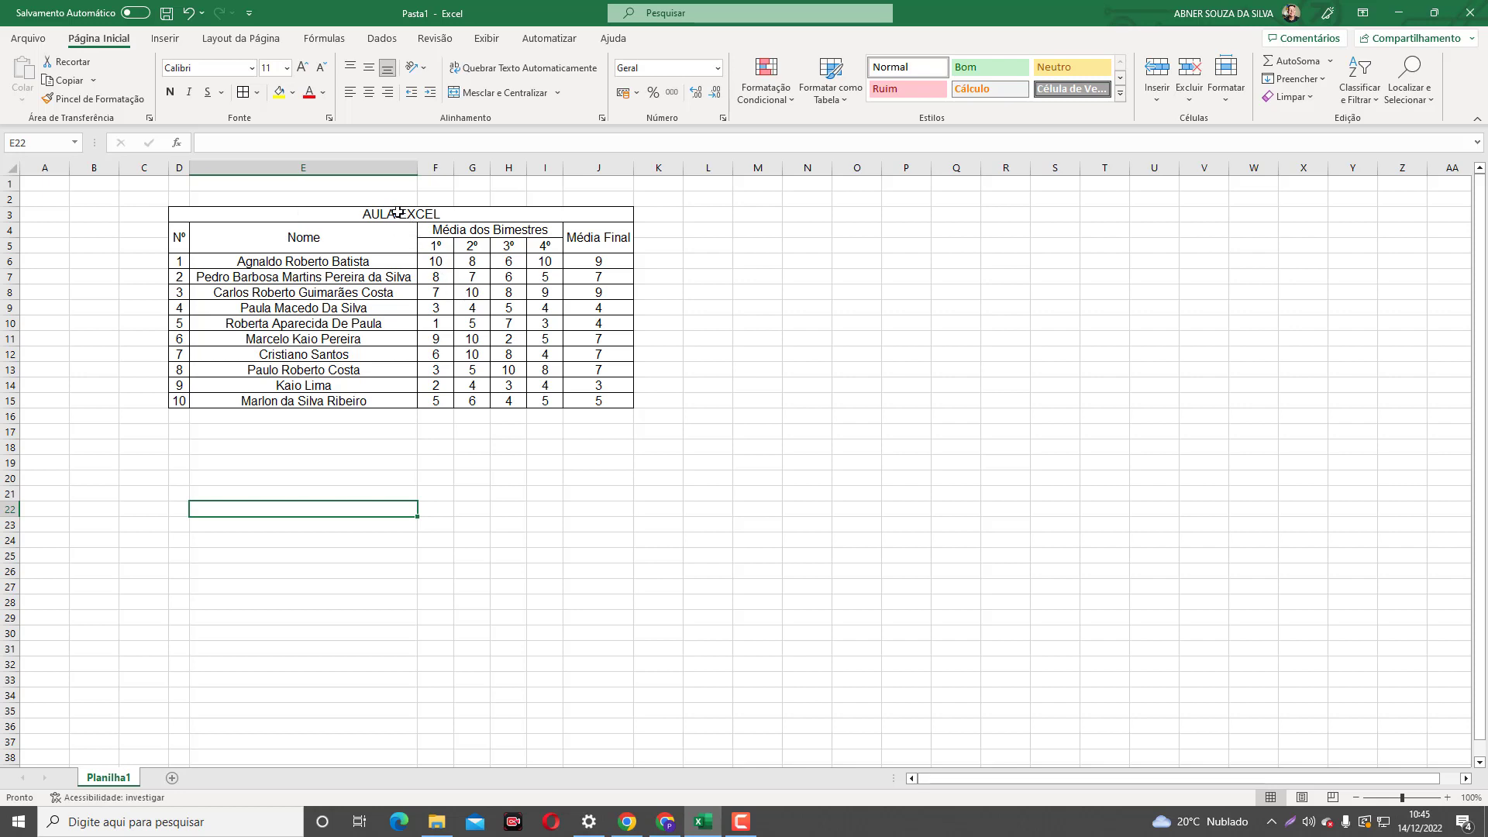
- Make the title and the column headings in D3:J5 bold
left_click_drag(397, 212, 379, 231)
left_click(361, 270)
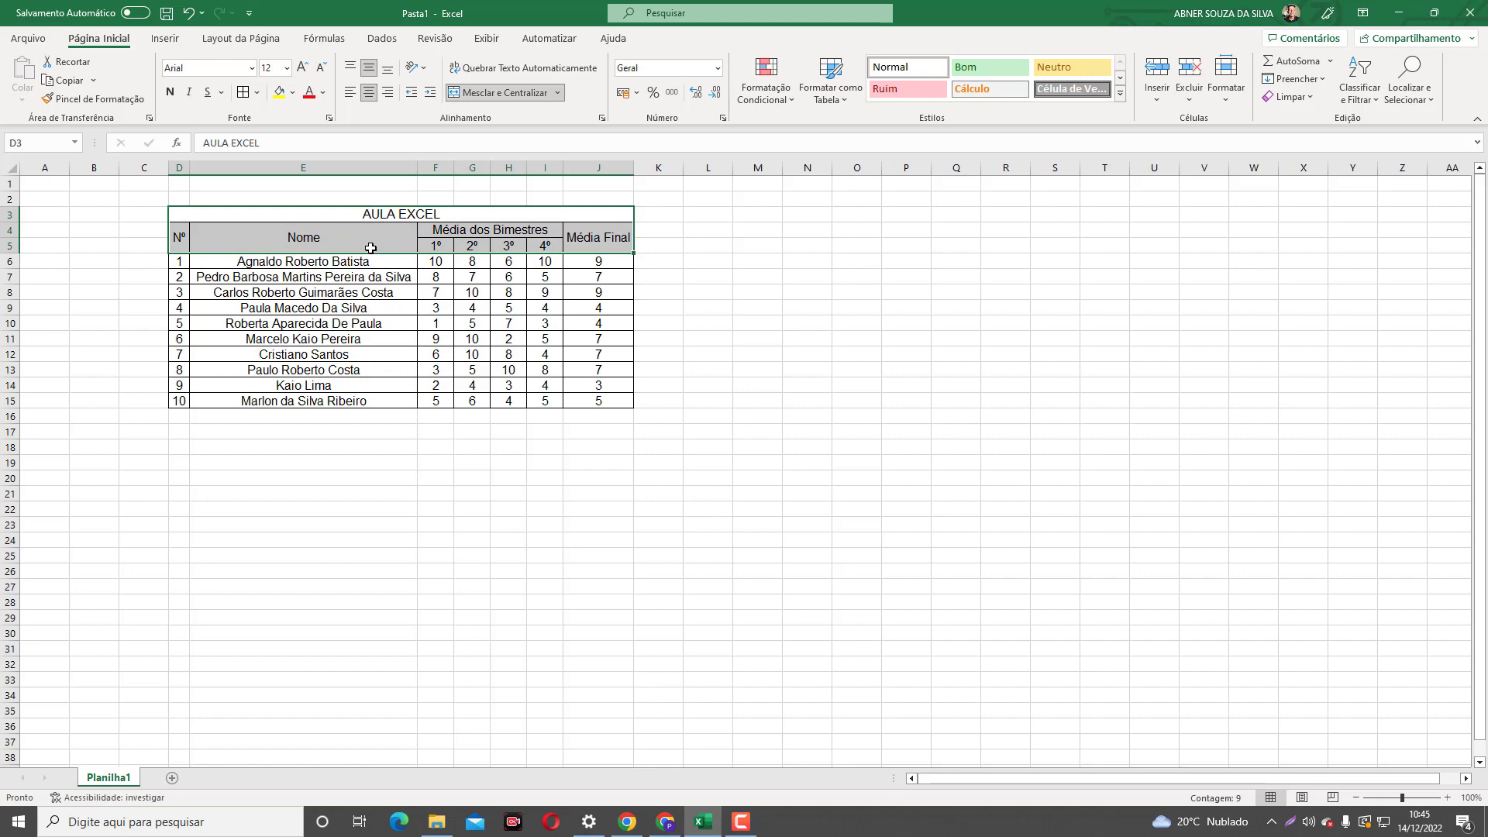
left_click(169, 93)
left_click(463, 462)
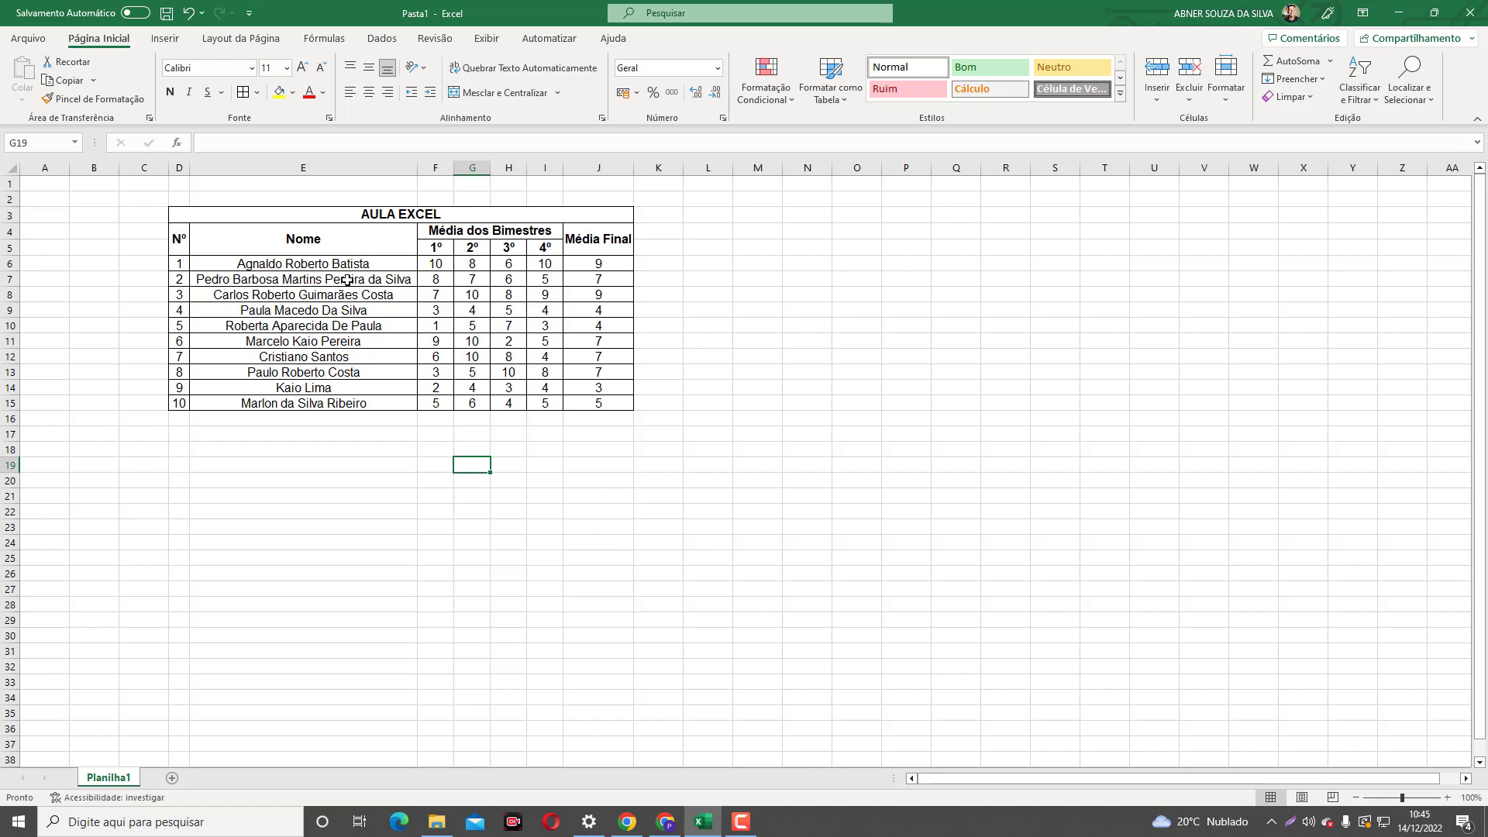
- Apply a thick outside border around the whole table, D3:J15
left_click(260, 214)
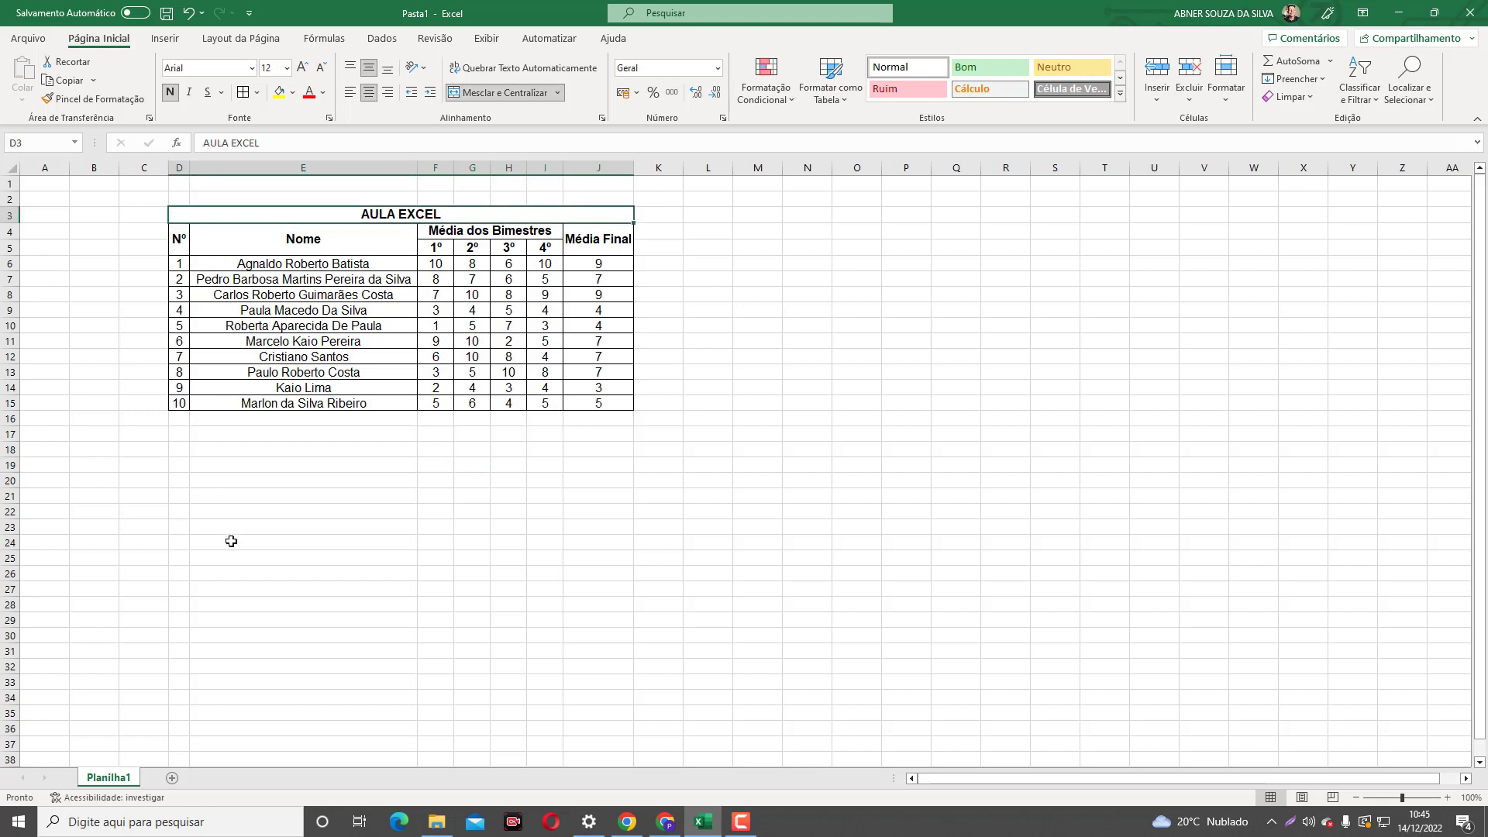
left_click_drag(291, 219, 272, 404)
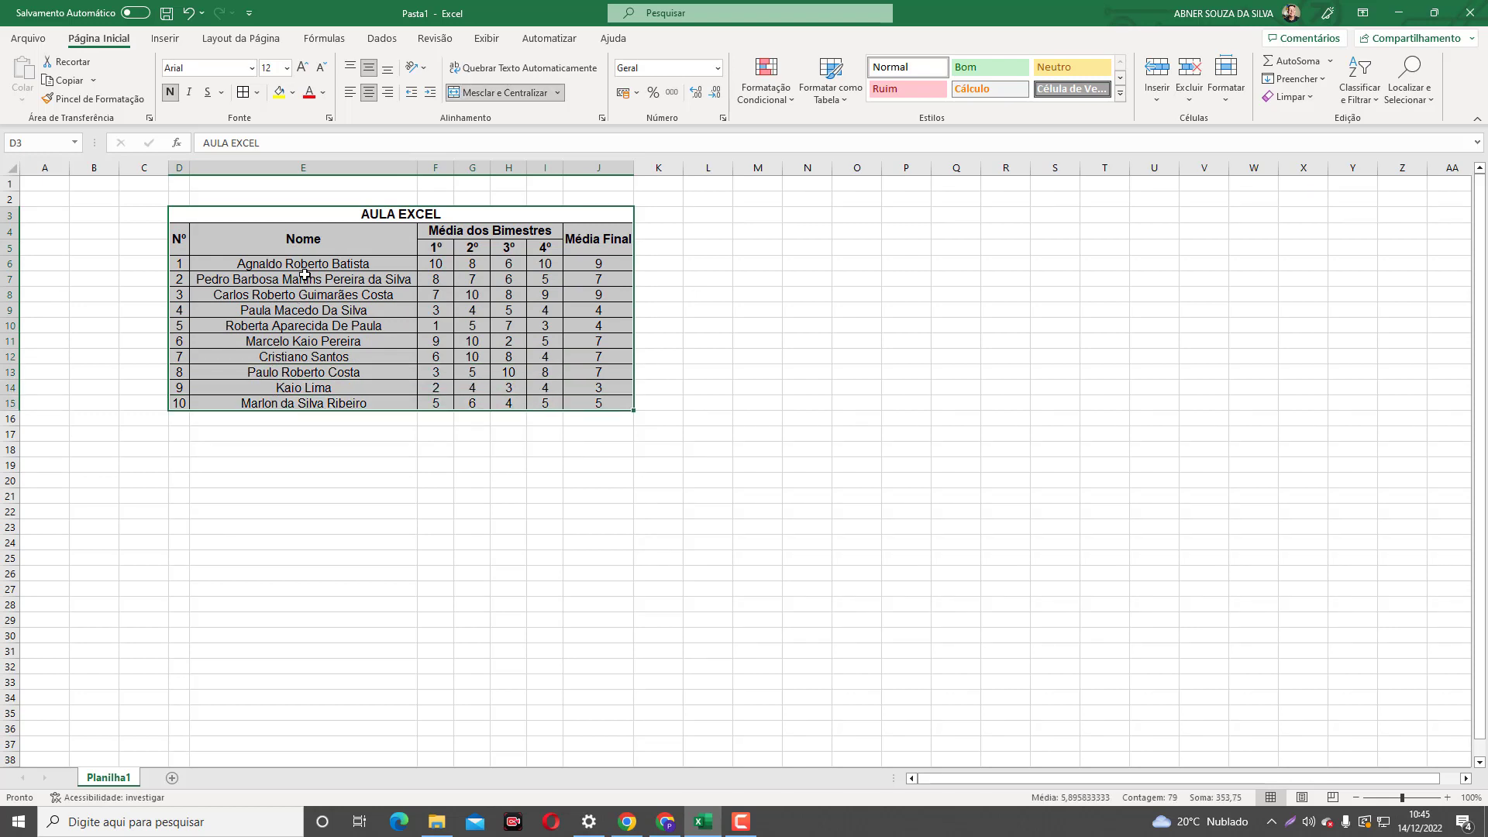
left_click(256, 95)
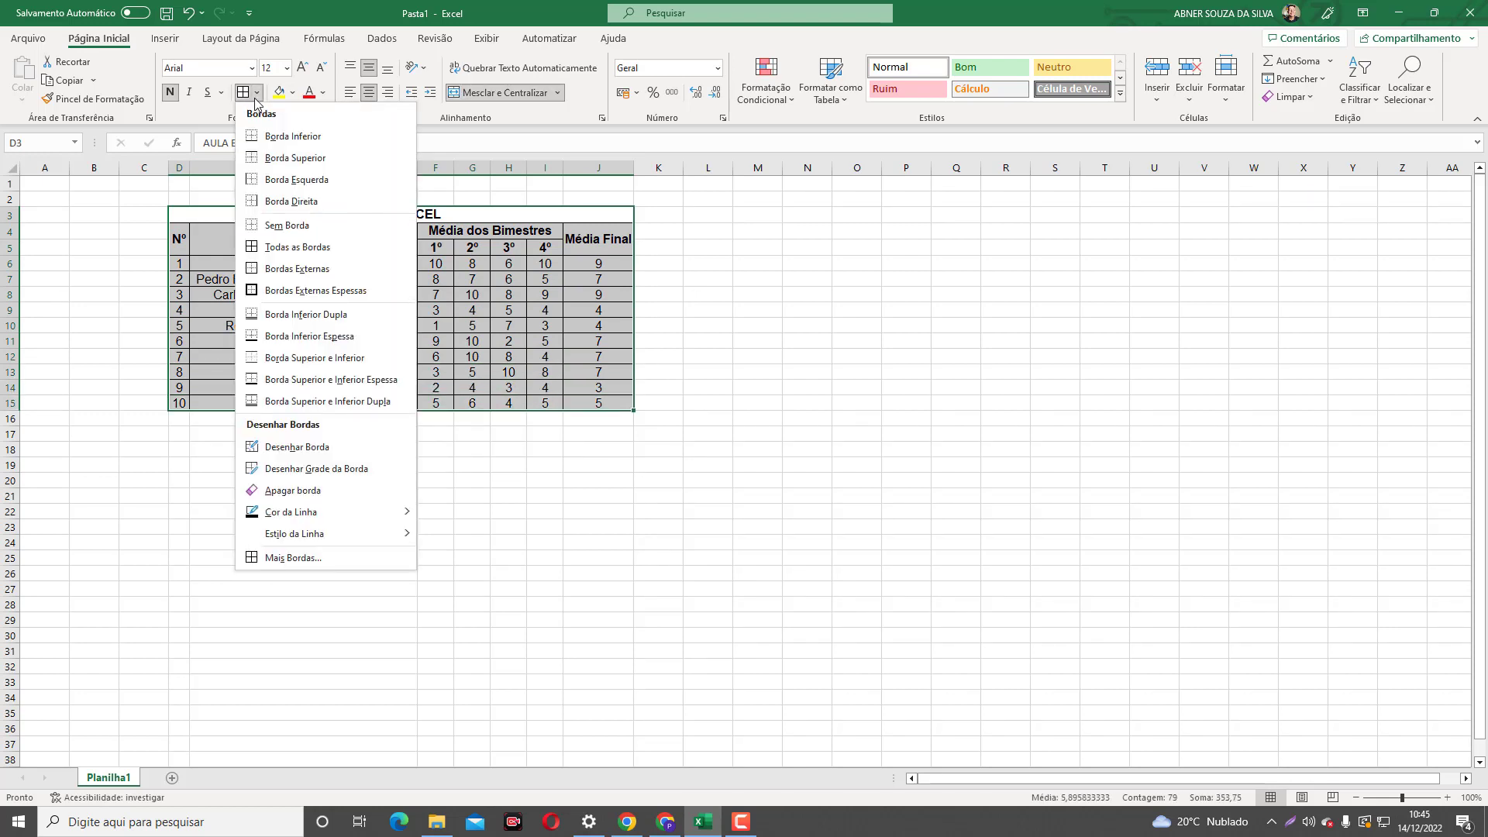
left_click(318, 294)
left_click(319, 551)
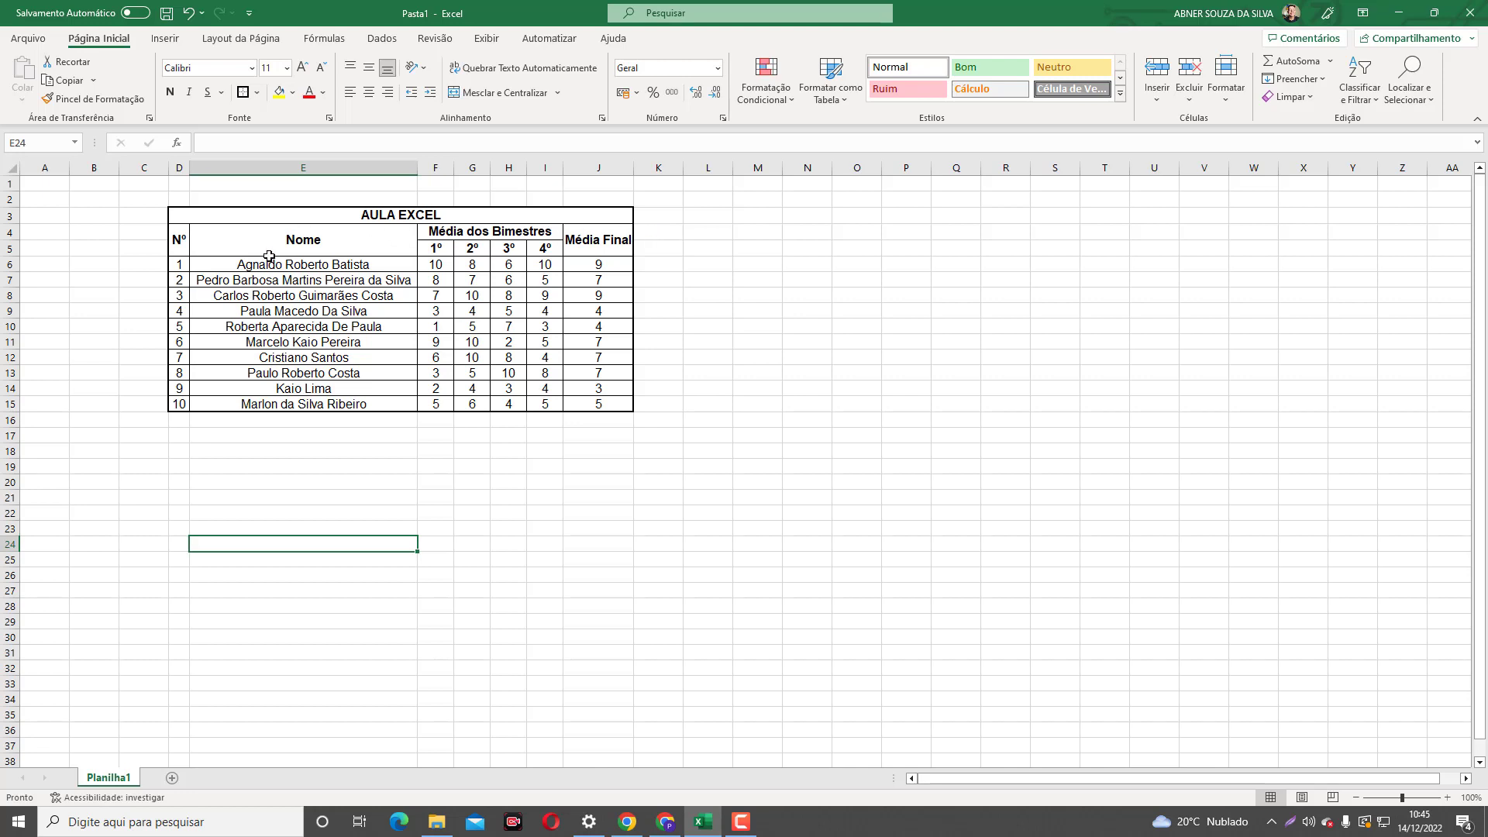
- Apply a thick outside border around the merged title cell AULA EXCEL
left_click(238, 392)
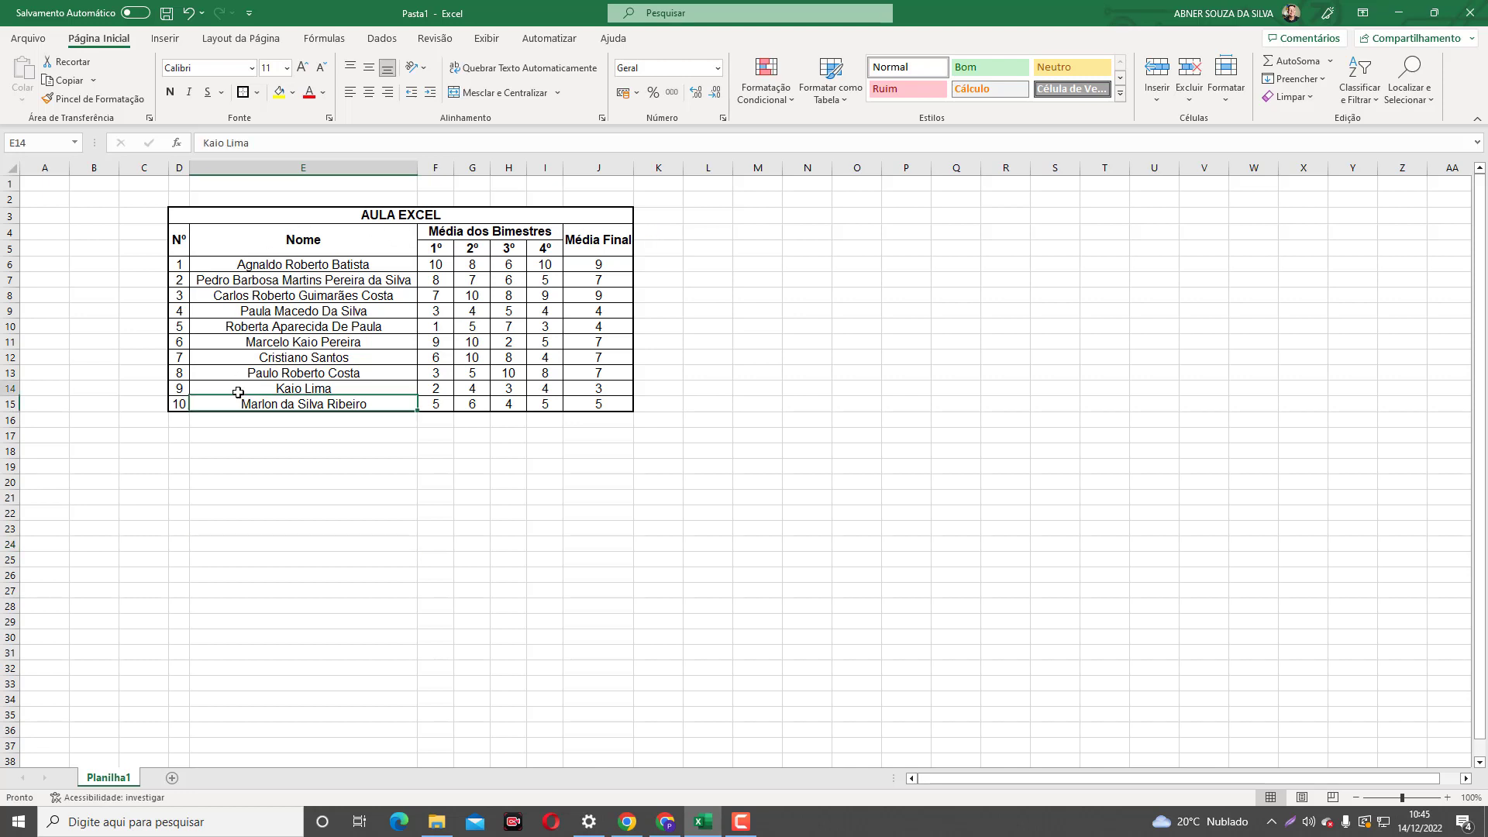
left_click(240, 218)
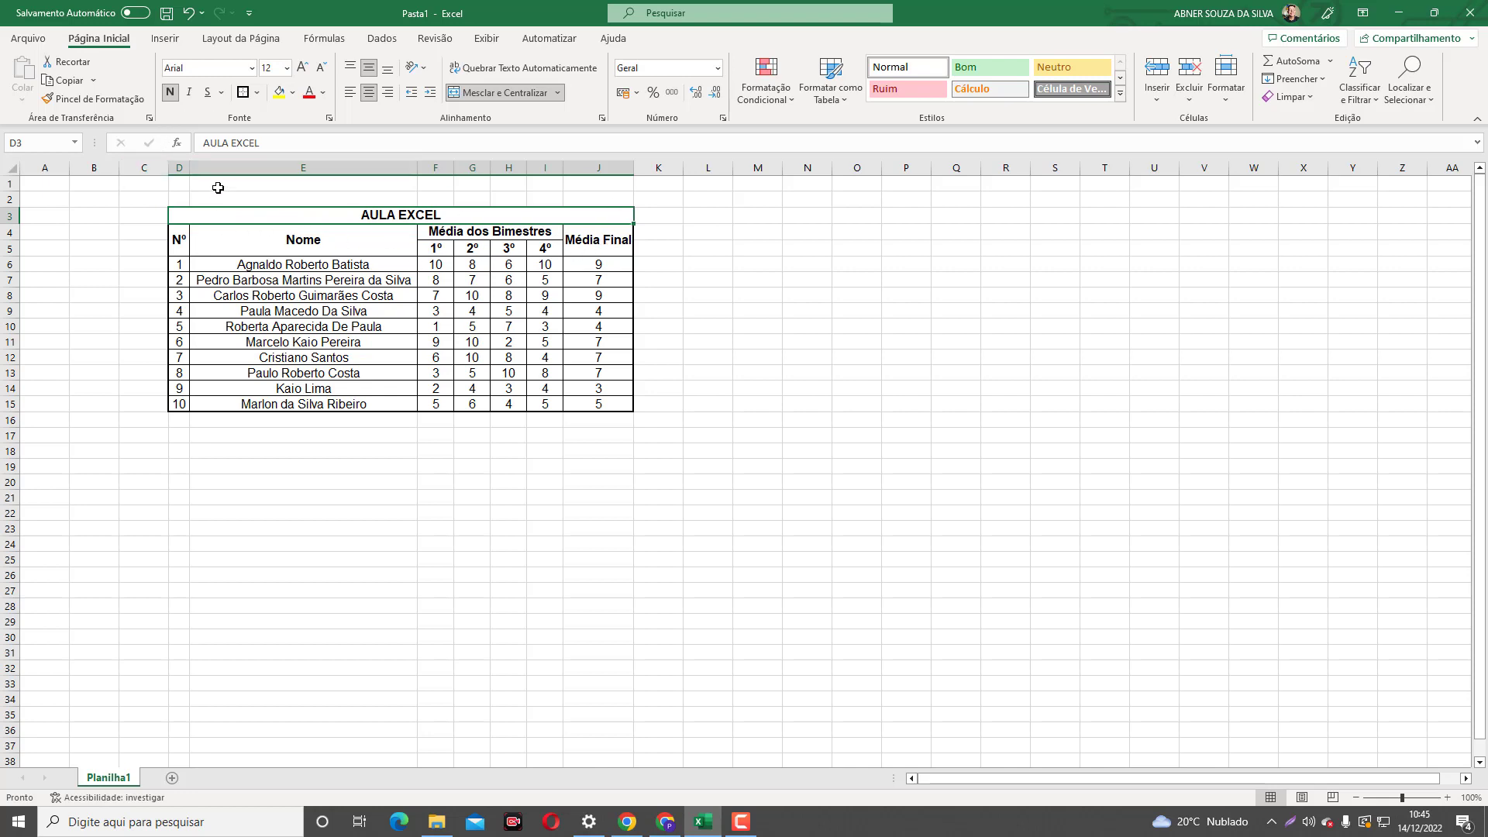
left_click(256, 93)
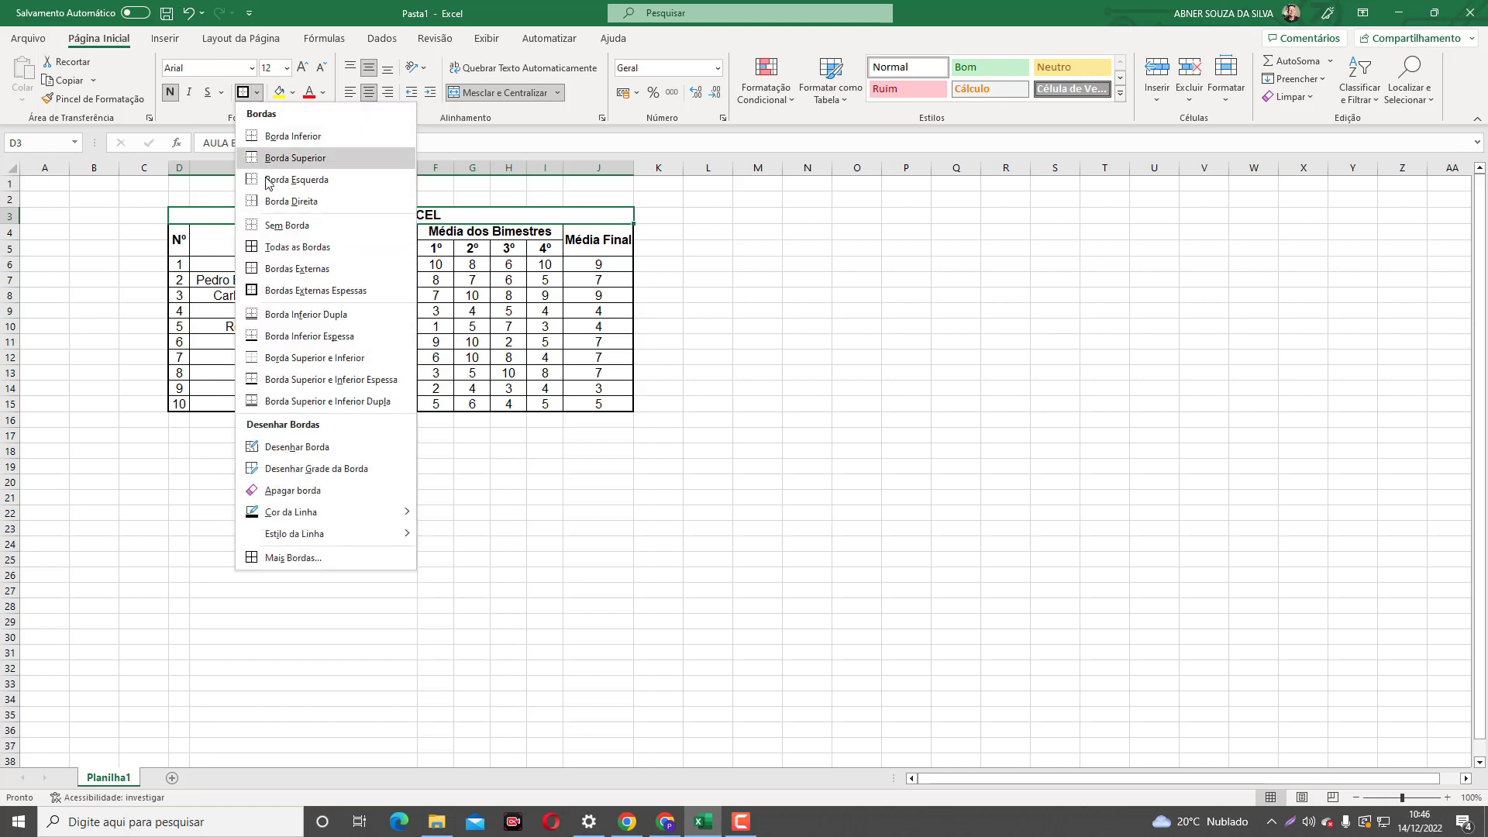
left_click(218, 122)
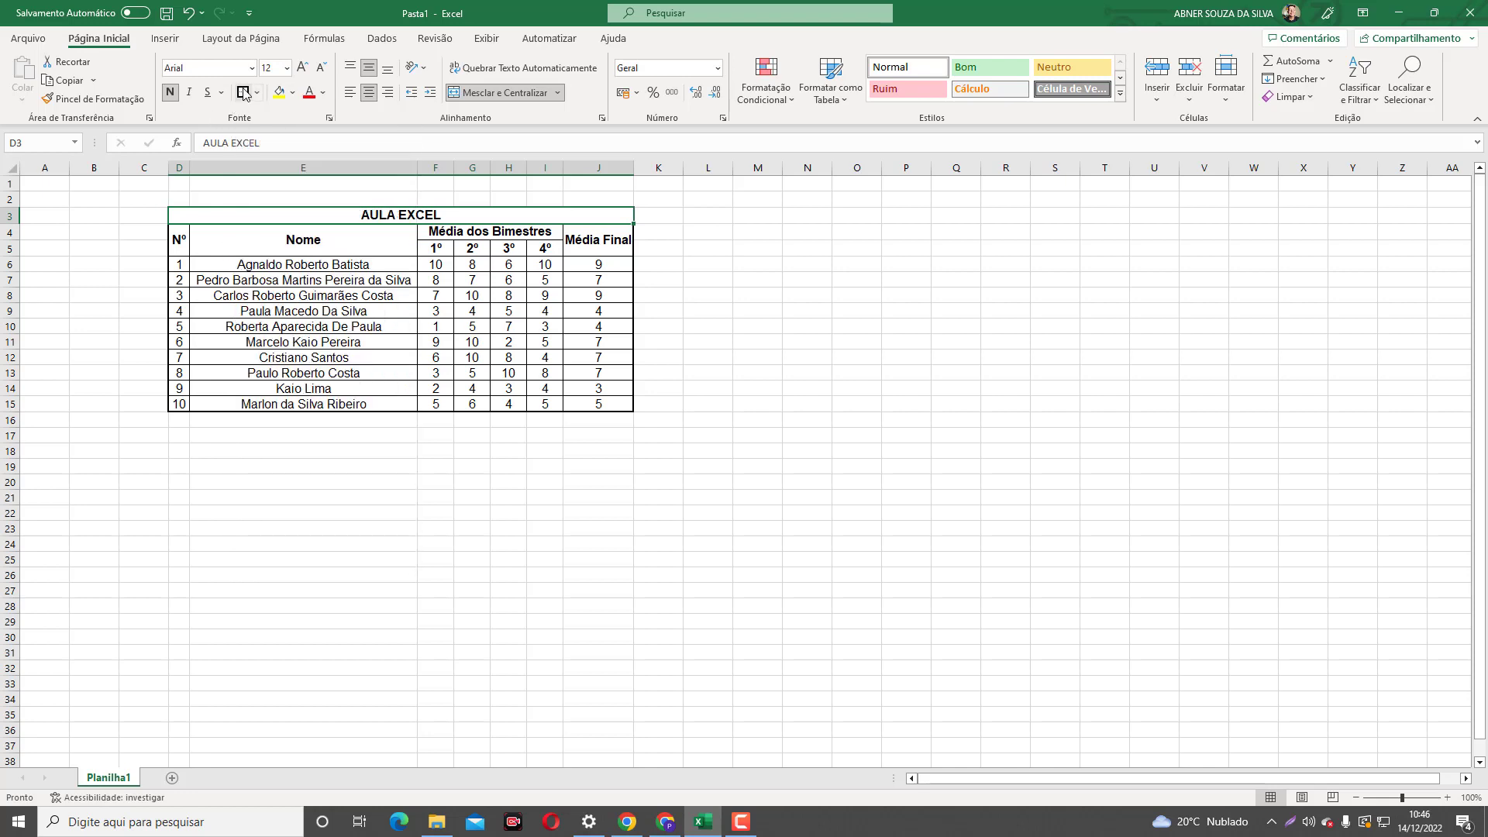
left_click(242, 92)
left_click(262, 307)
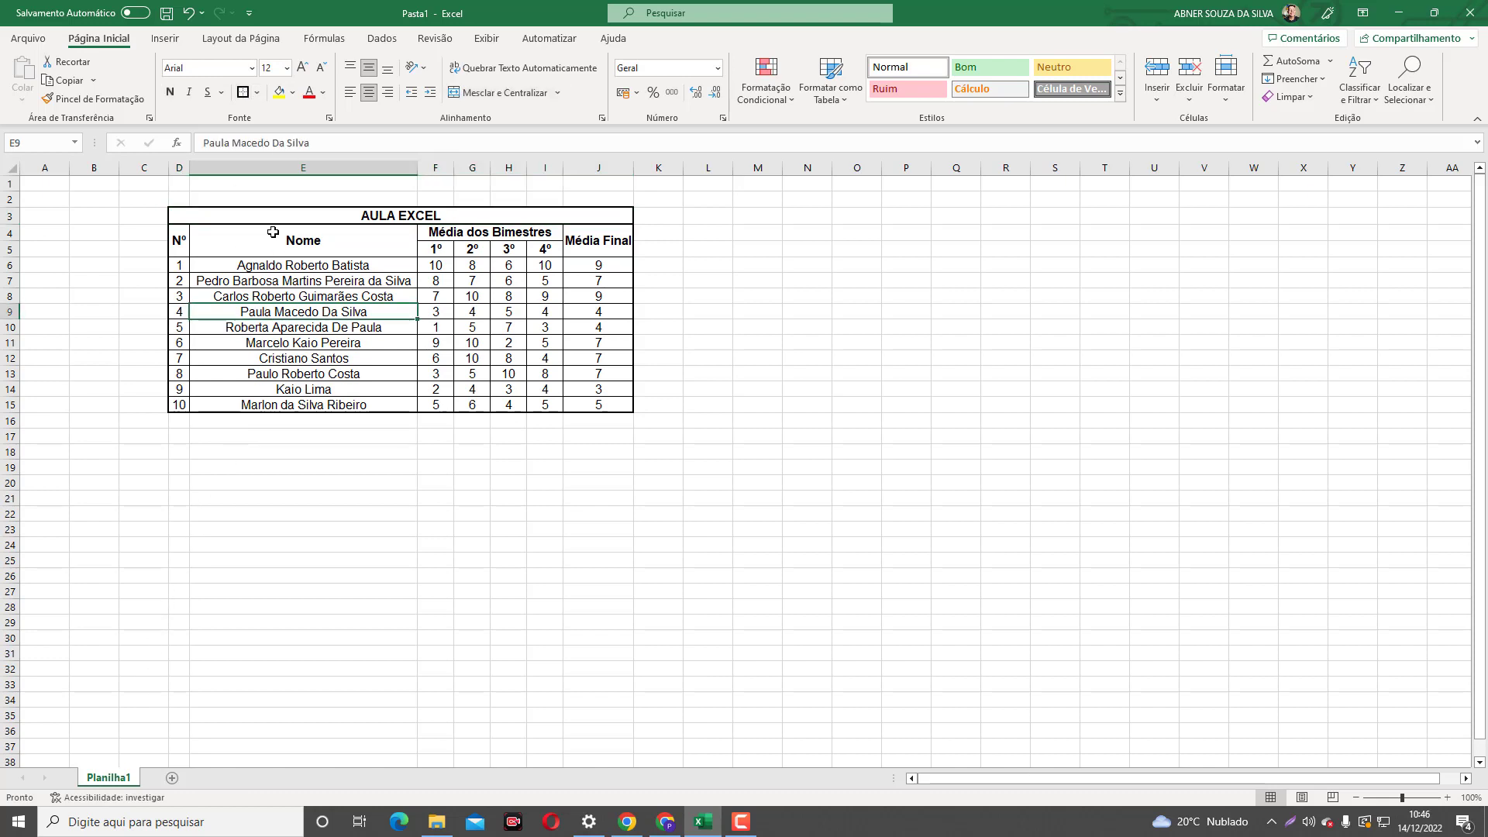
- Draw medium solid border lines between the Nº and Nome columns, beneath the column headings, and between Nome and the bimester grades
left_click(257, 93)
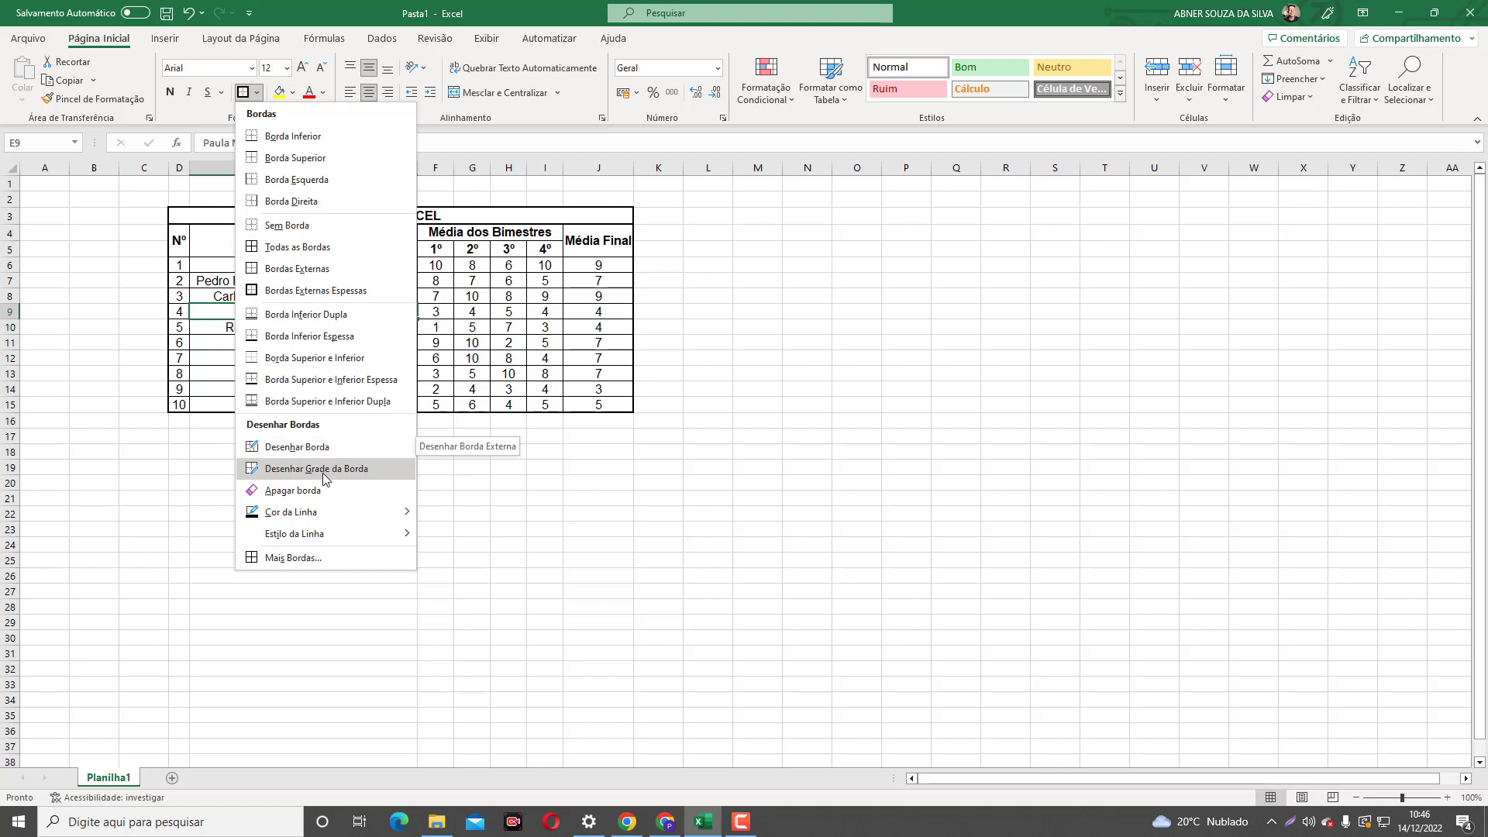
mouse_move(334, 537)
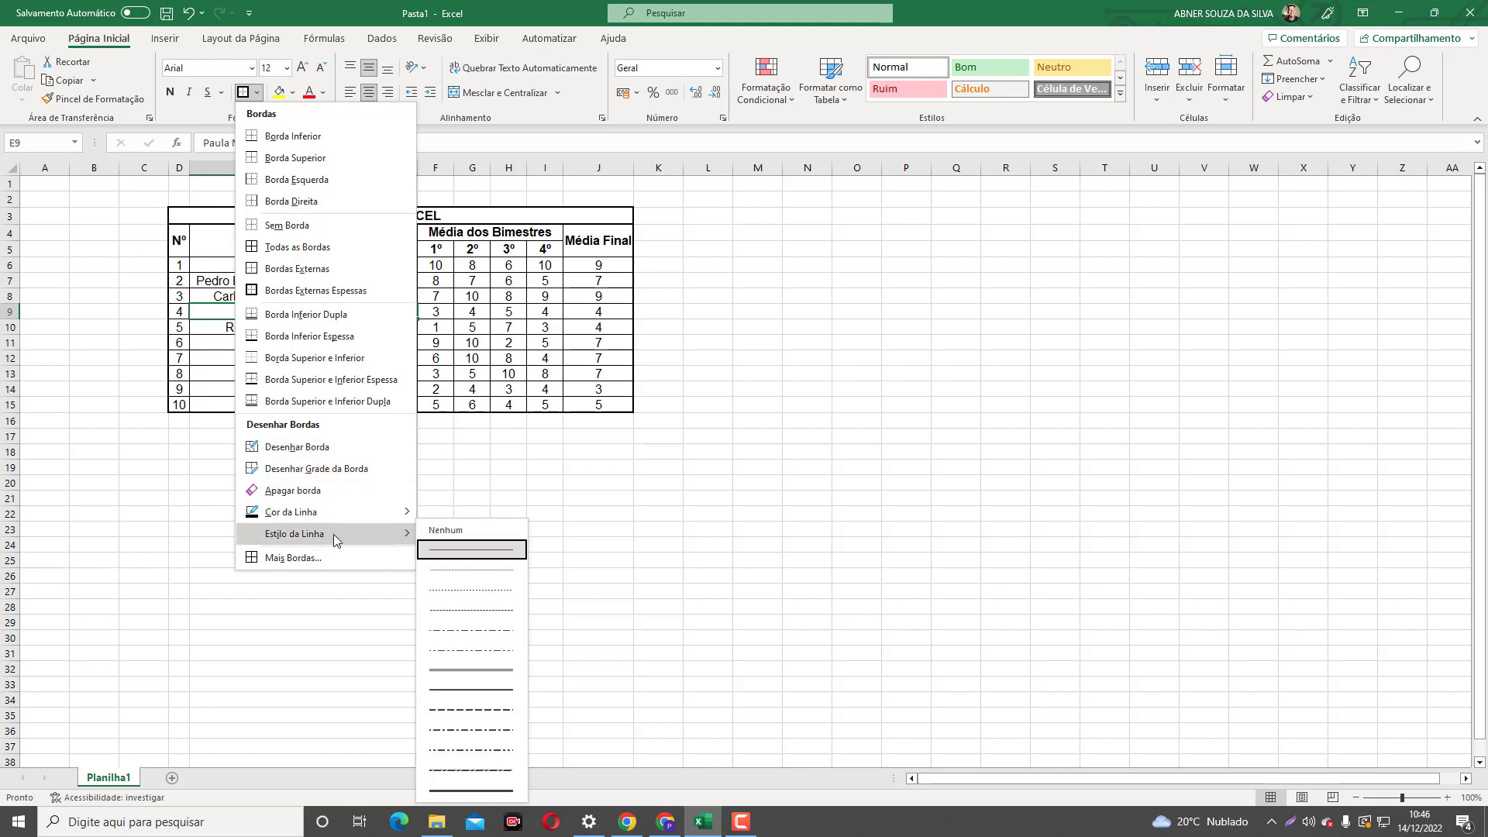
left_click(474, 694)
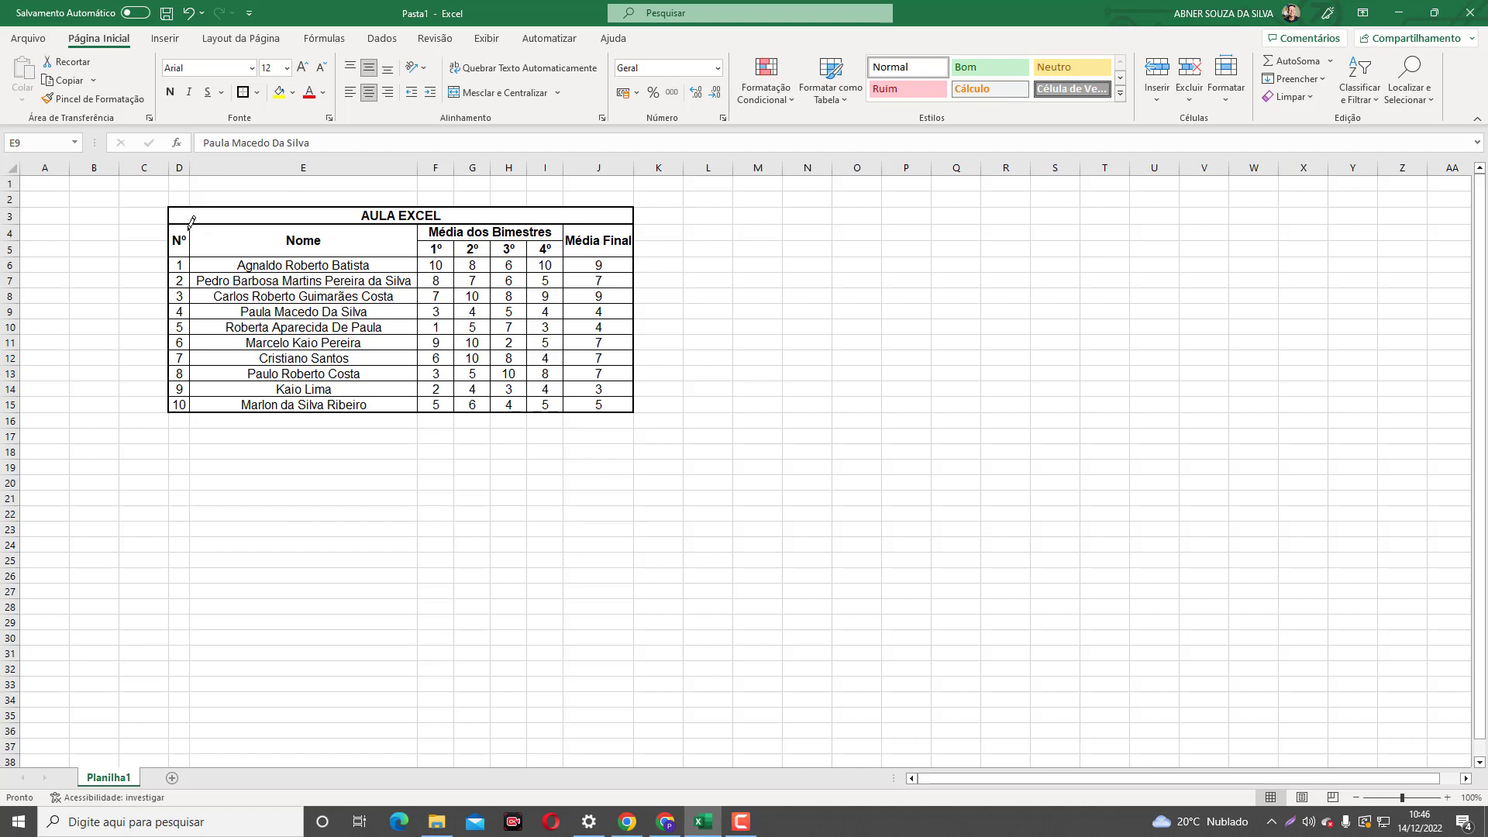
left_click_drag(189, 234, 192, 407)
left_click_drag(178, 250, 632, 257)
mouse_move(525, 230)
left_mouse_down()
mouse_move(503, 230)
mouse_move(418, 358)
mouse_move(418, 391)
left_mouse_up()
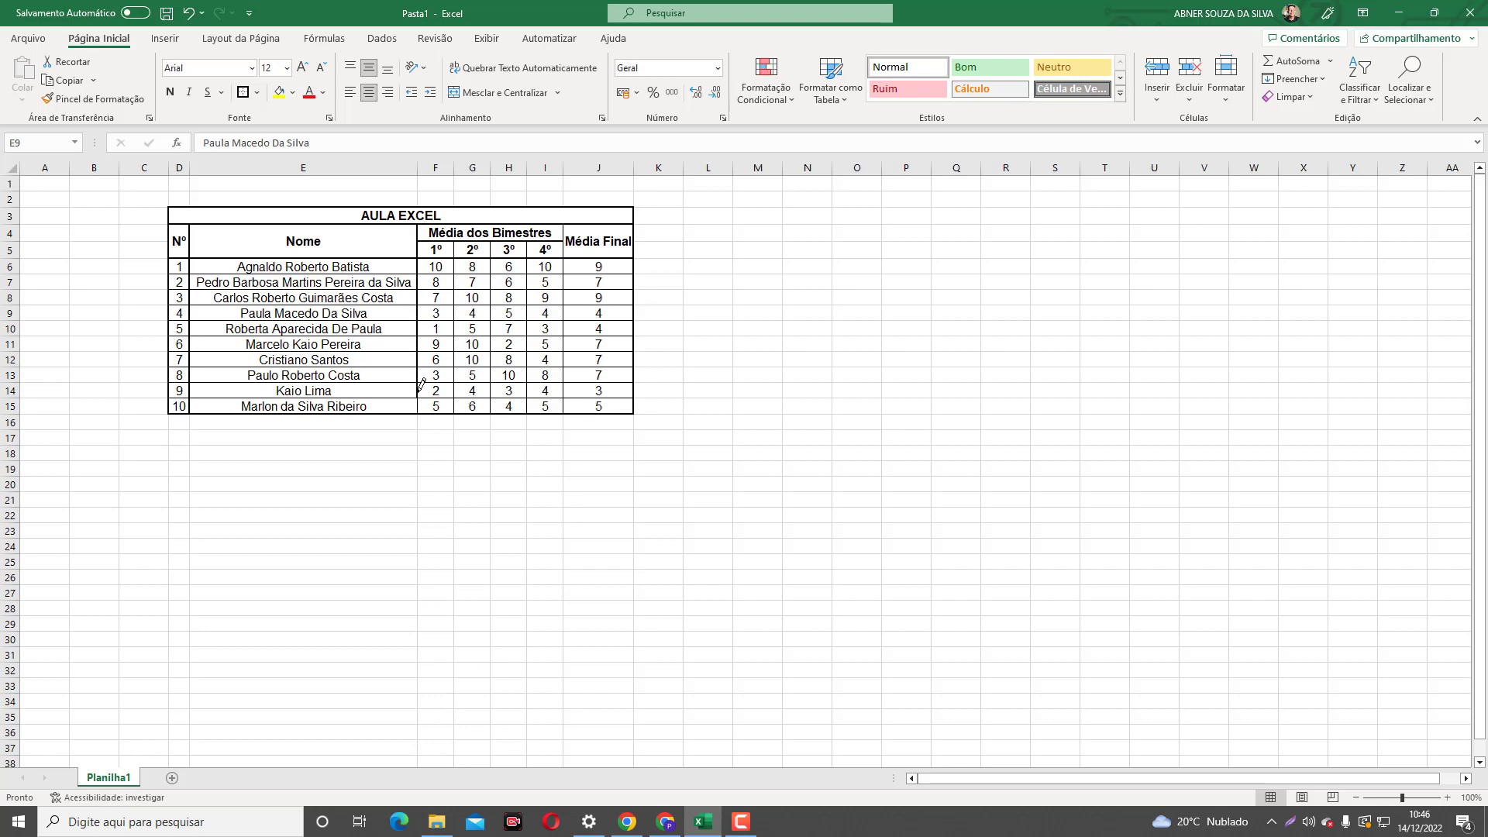
- Draw the same thicker border lines between the four bimester columns and before the Média Final column
left_click_drag(460, 245, 456, 388)
left_click_drag(493, 251, 491, 393)
left_click_drag(531, 238, 528, 405)
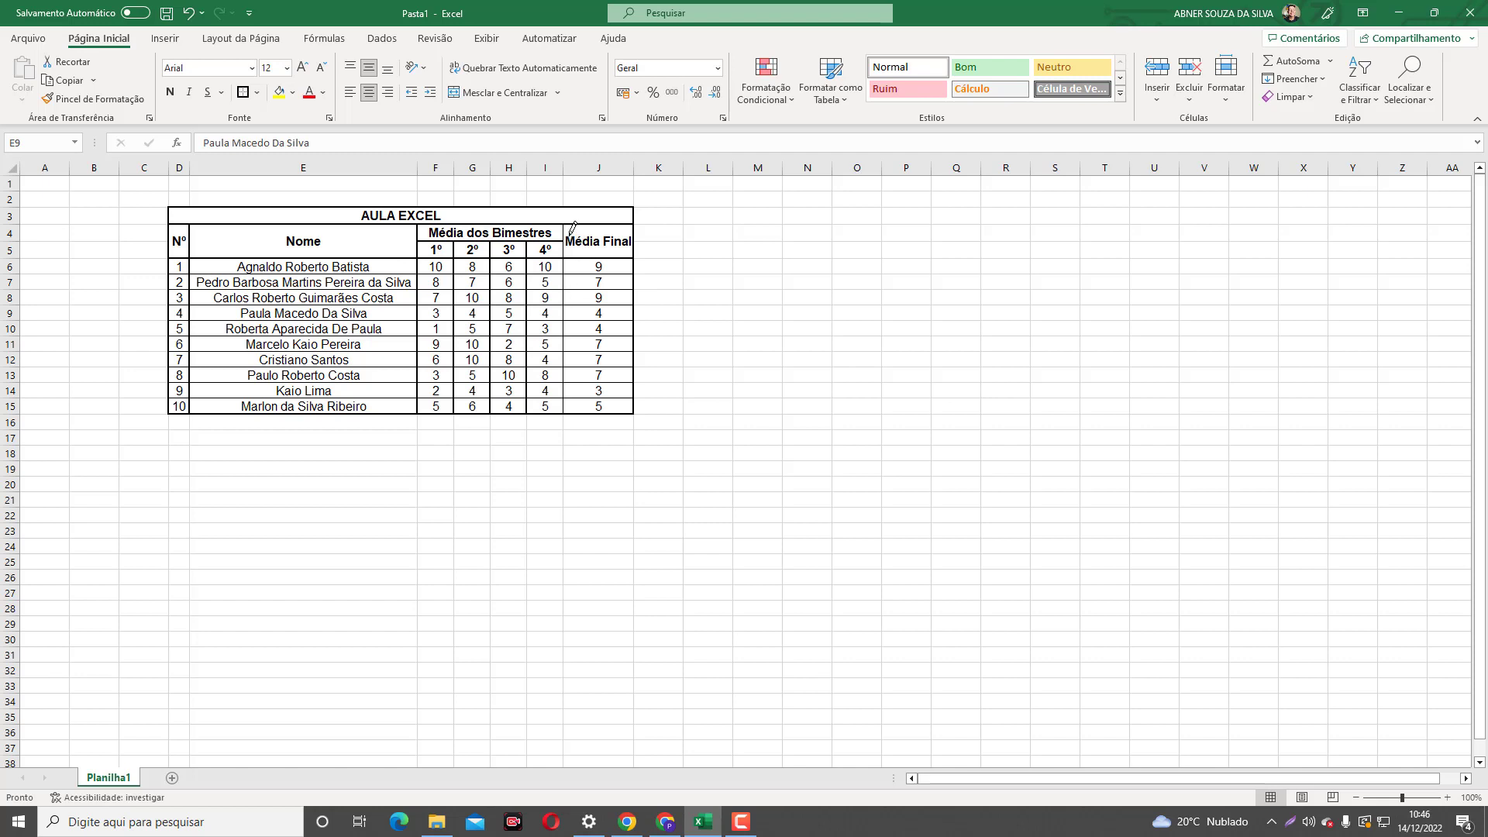
left_click_drag(566, 223, 556, 378)
key("Escape")
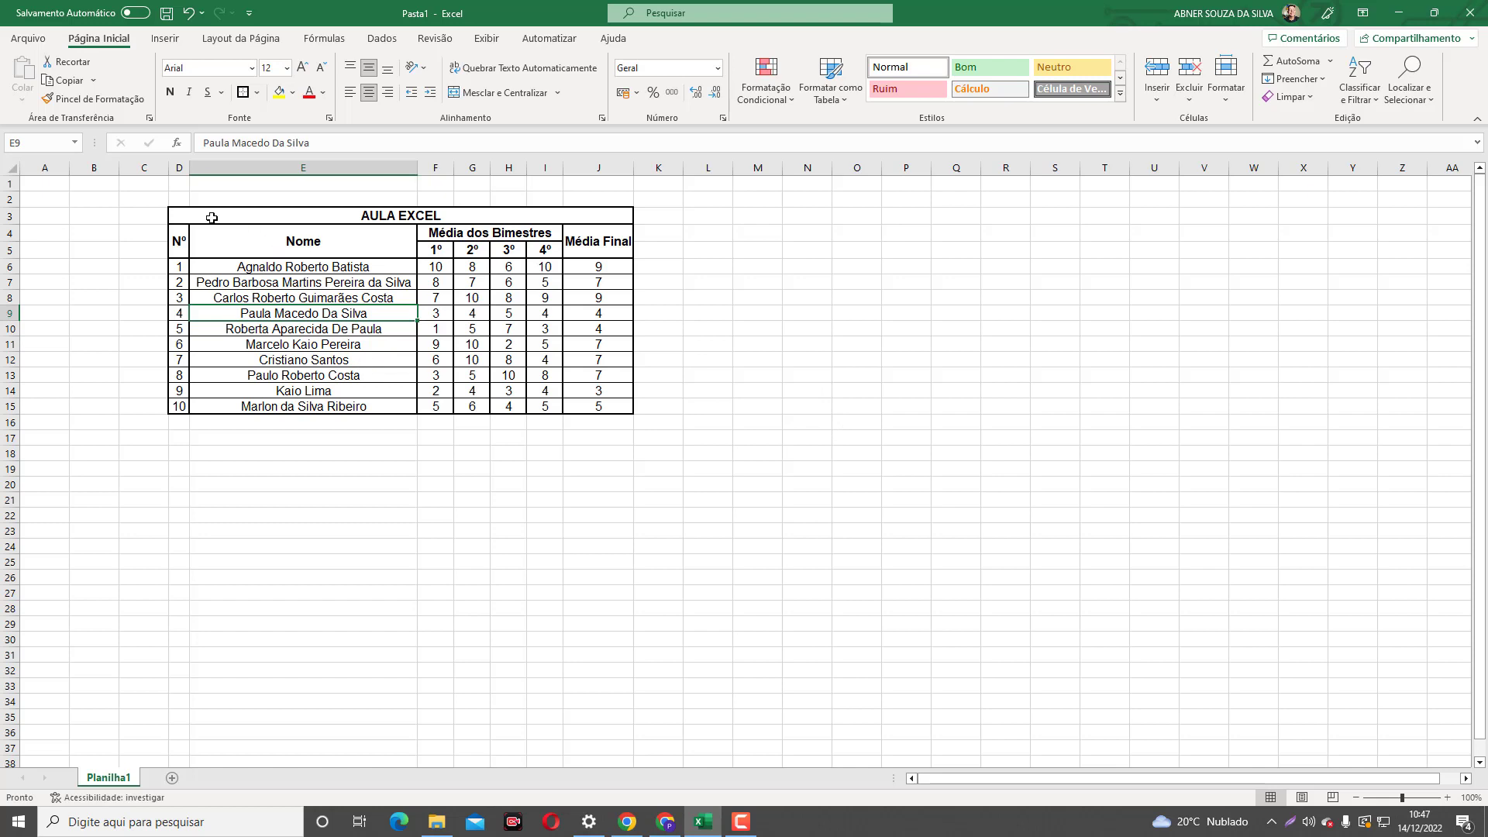
- Fill the merged title cell AULA EXCEL with a medium shade of the theme blue
left_click(211, 217)
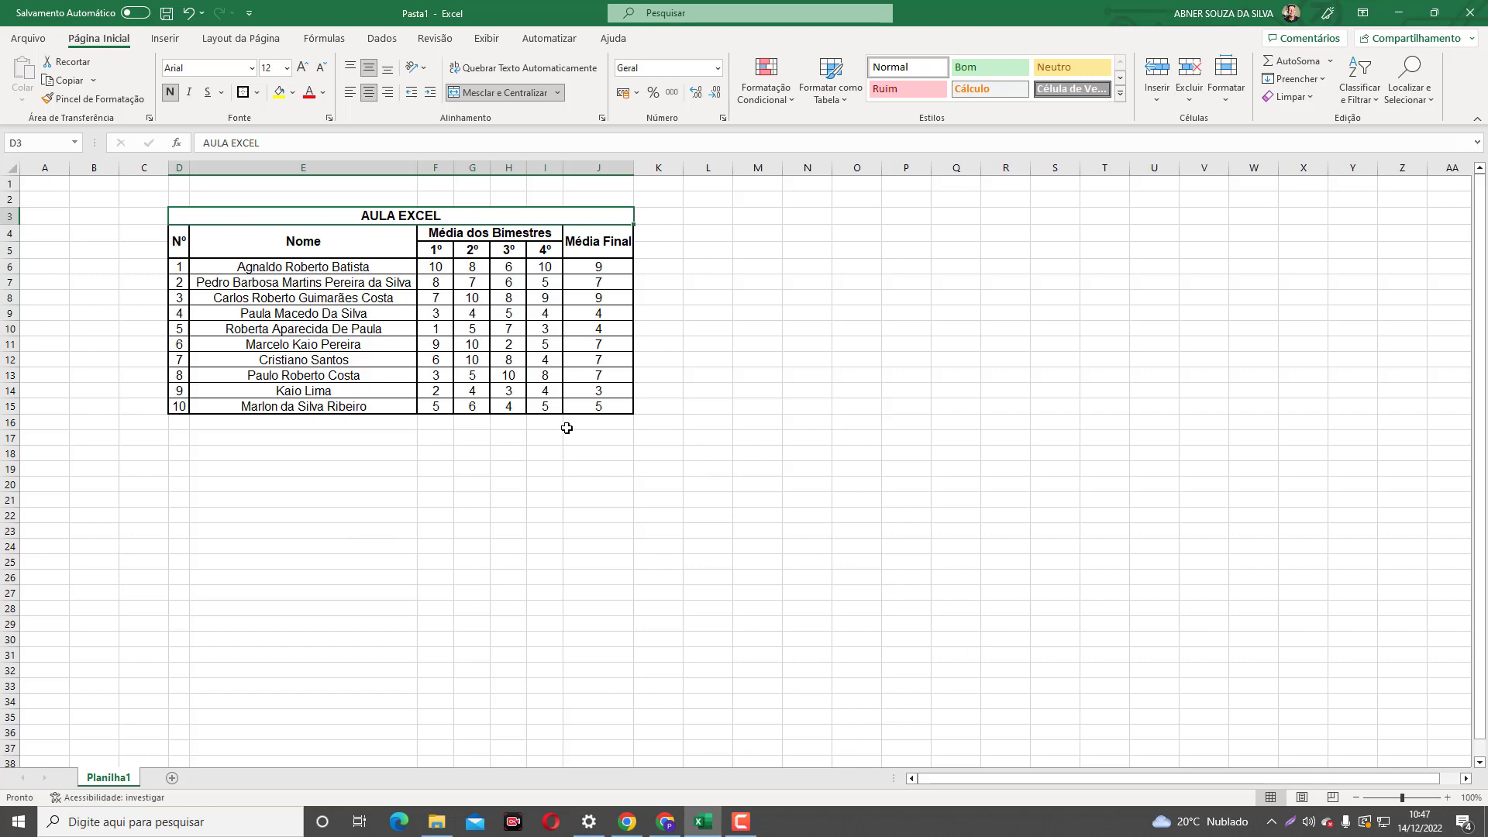
left_click(306, 390)
left_click(319, 216)
left_click(292, 93)
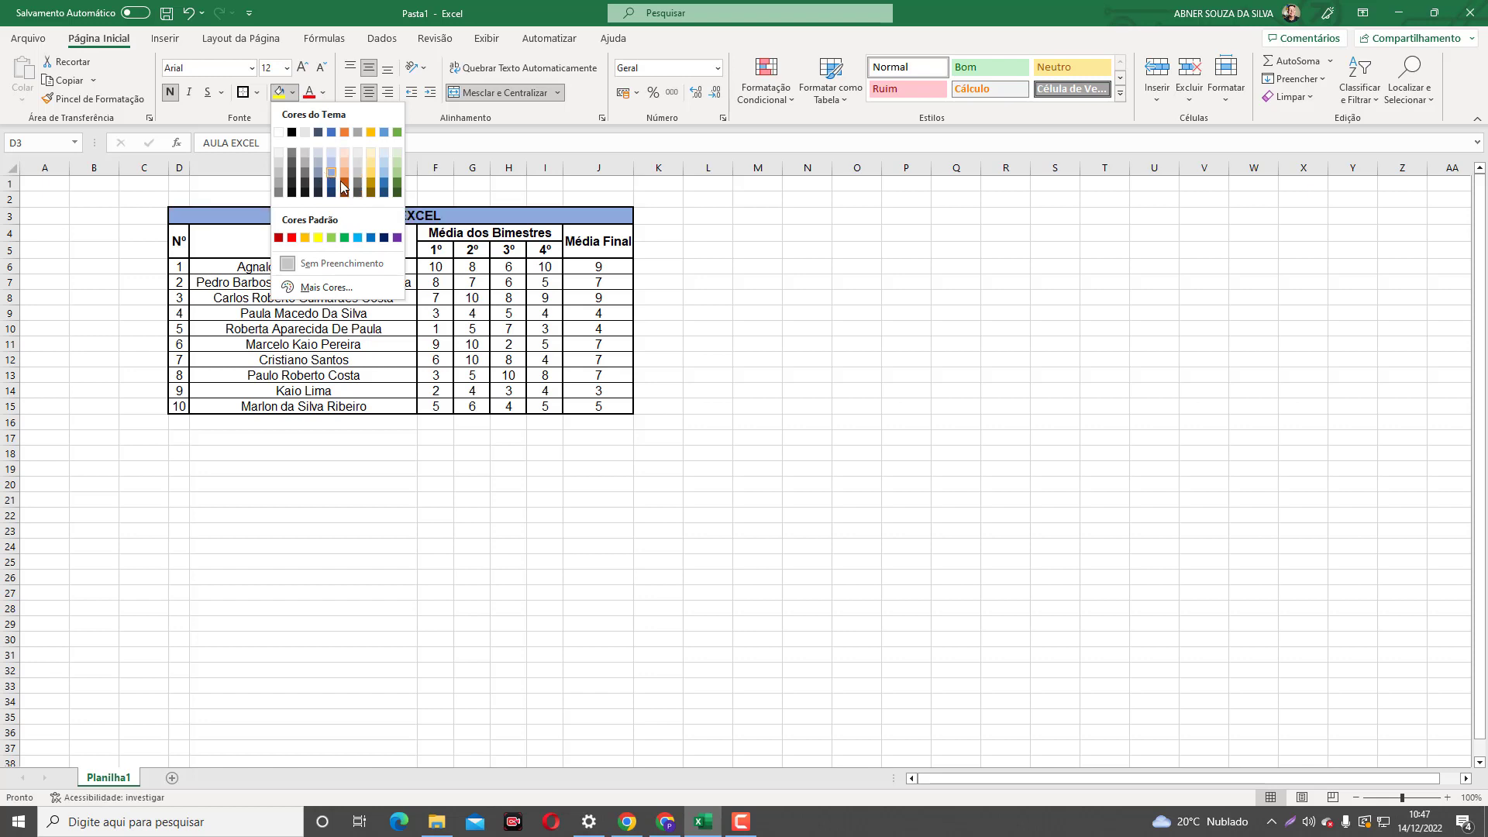
left_click(318, 290)
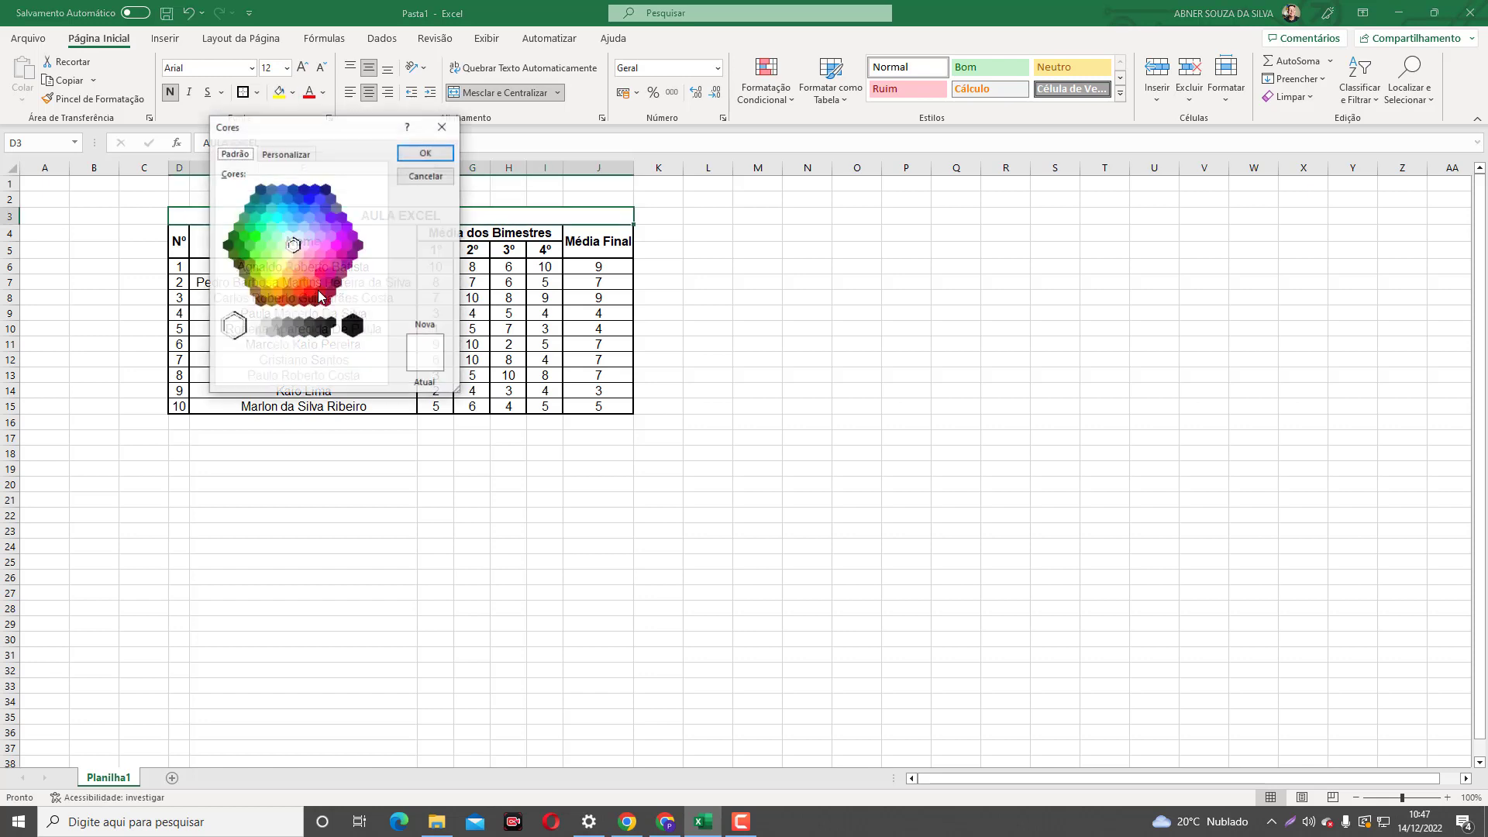
left_click(426, 151)
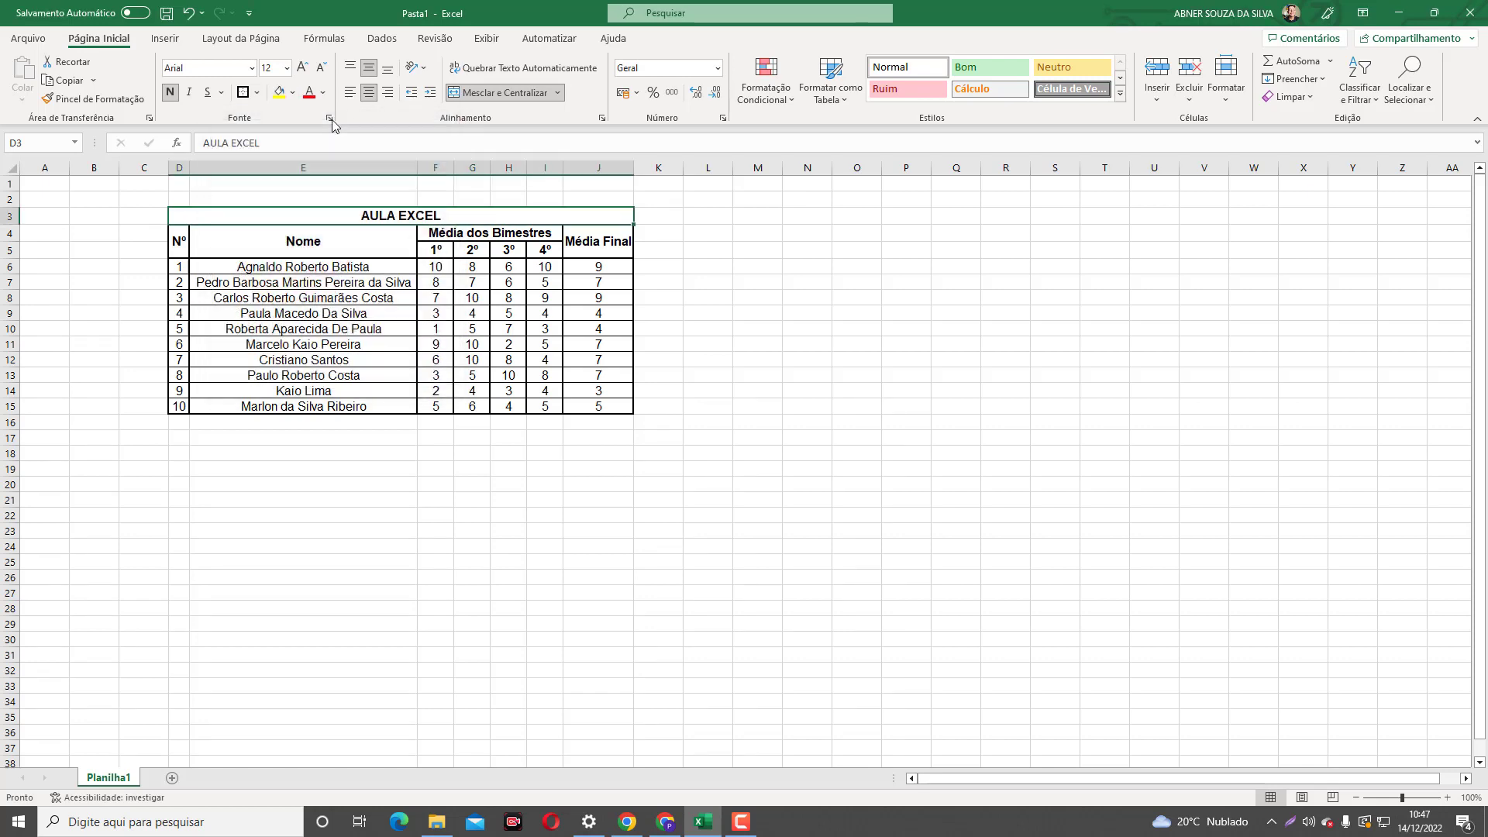
left_click(292, 92)
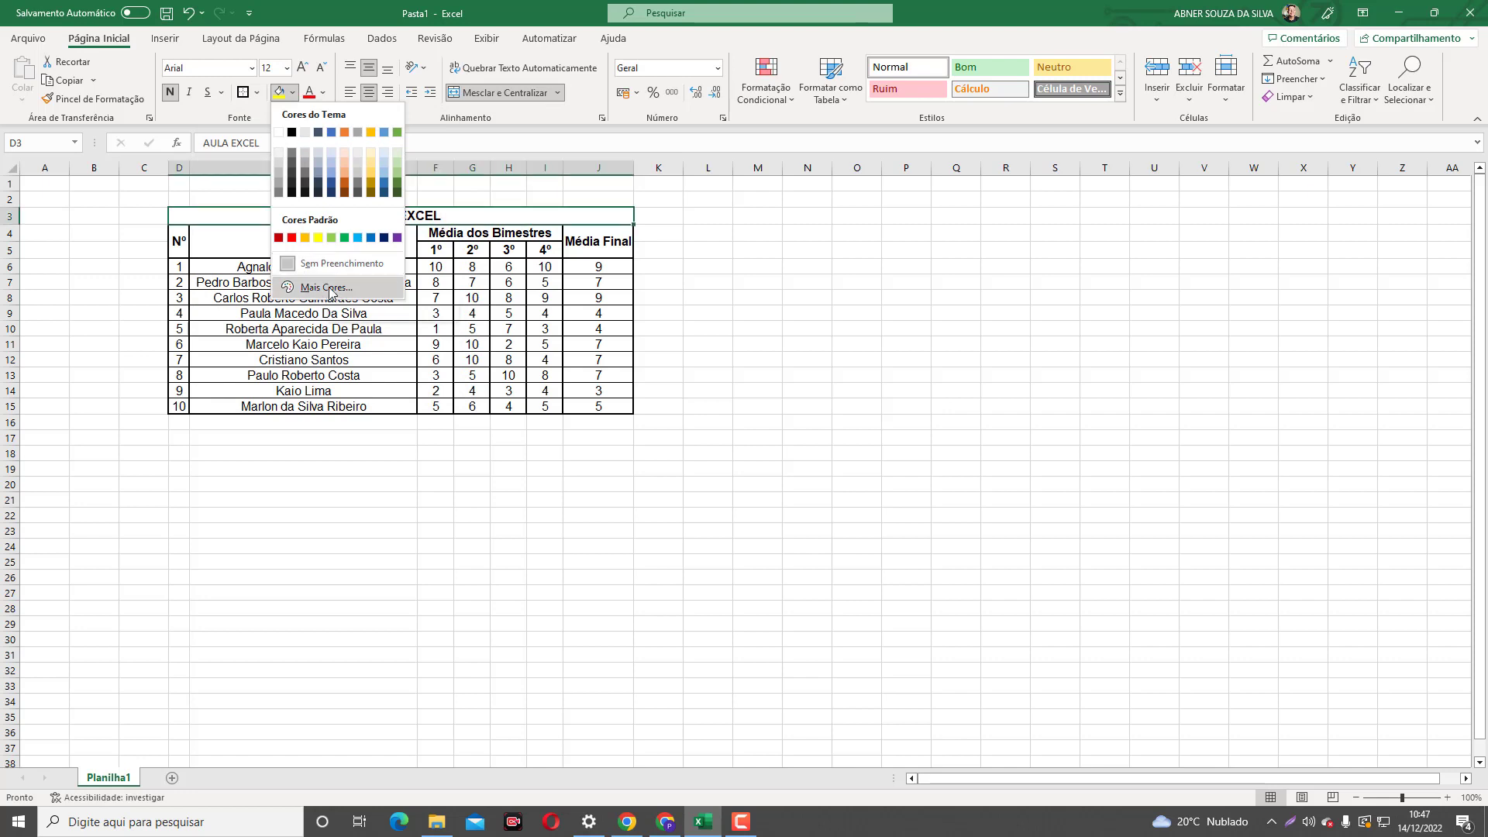
left_click(330, 181)
- Fill the column headings in D4:J5 with a lighter shade of the same theme blue
left_click_drag(175, 241, 578, 241)
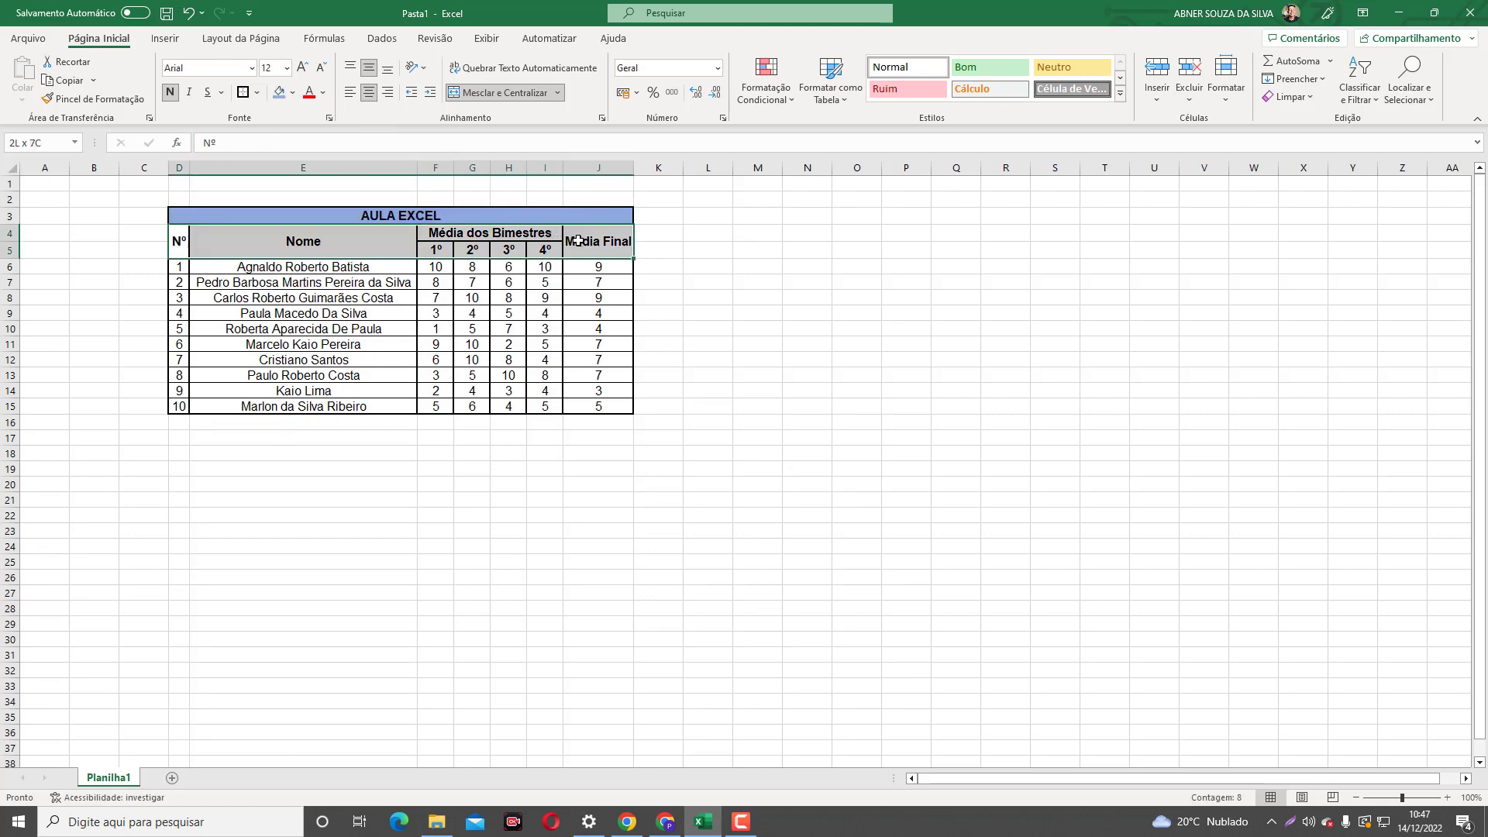
left_click(292, 92)
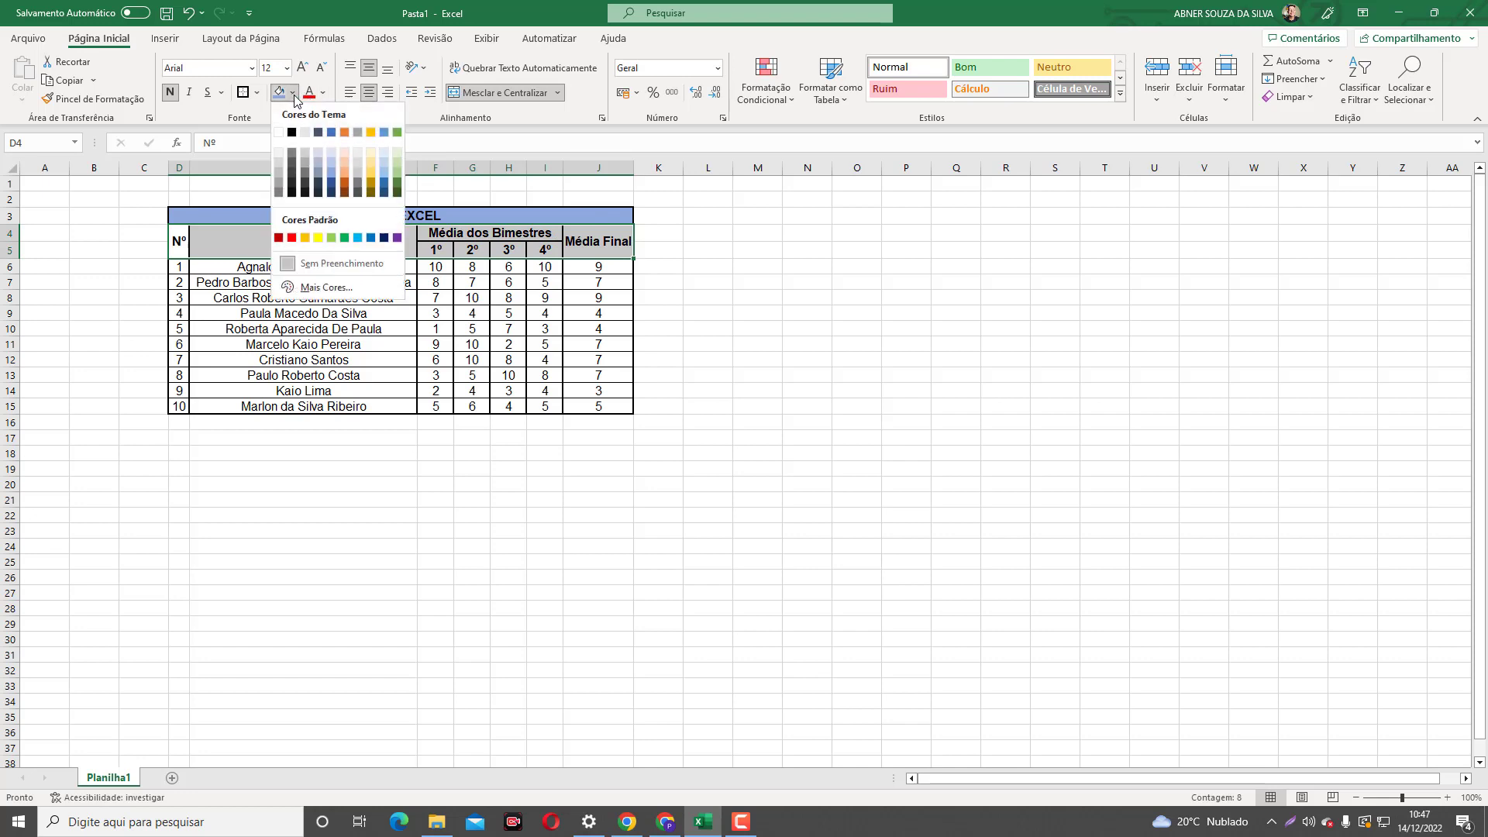
left_click(333, 160)
- Fill the student rows in D6:J15 with the lightest shade of the theme blue
left_click_drag(179, 266, 626, 409)
left_click(293, 93)
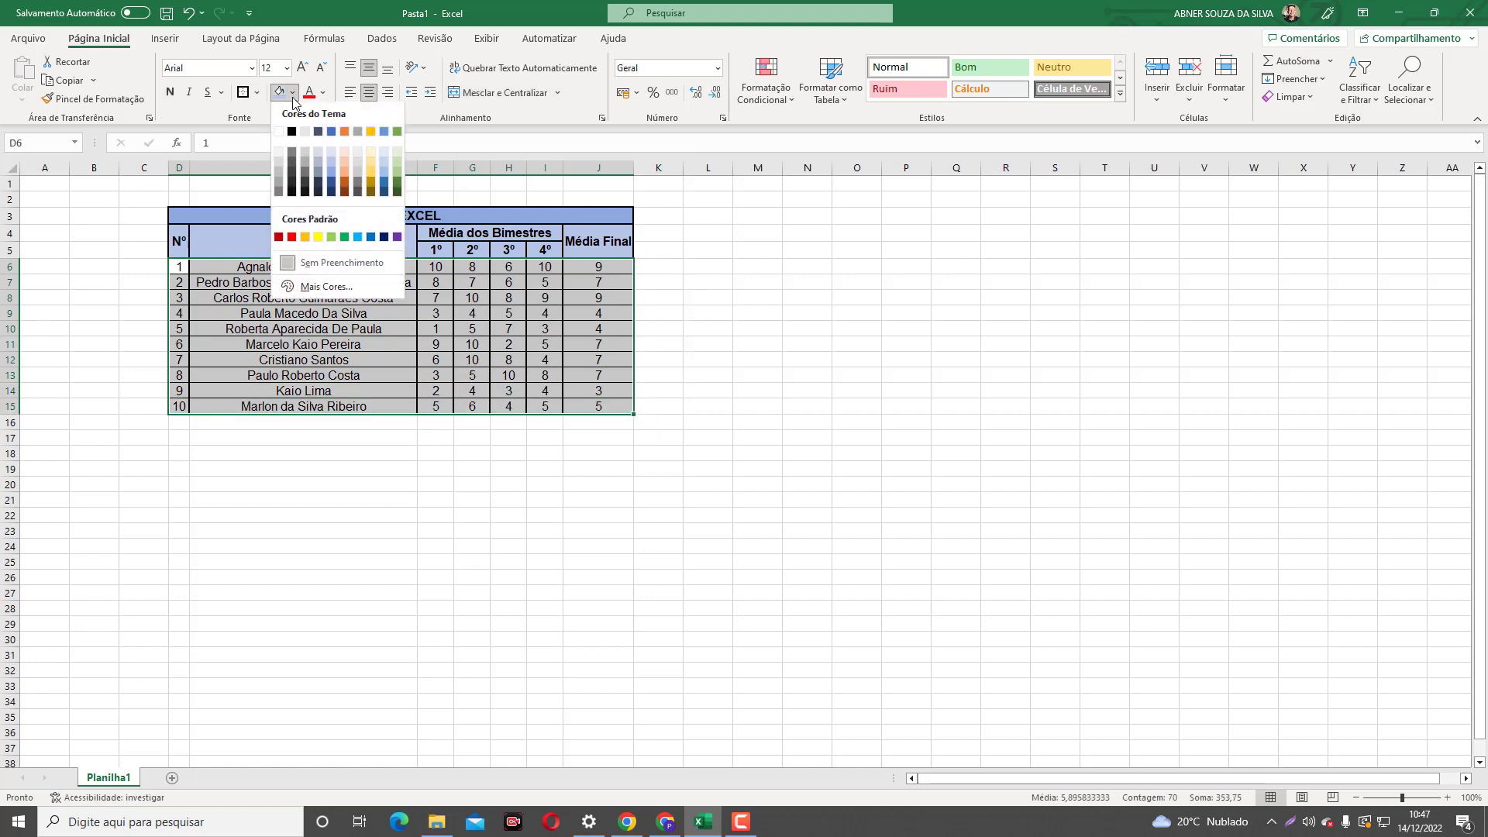
left_click(328, 152)
left_click(263, 458)
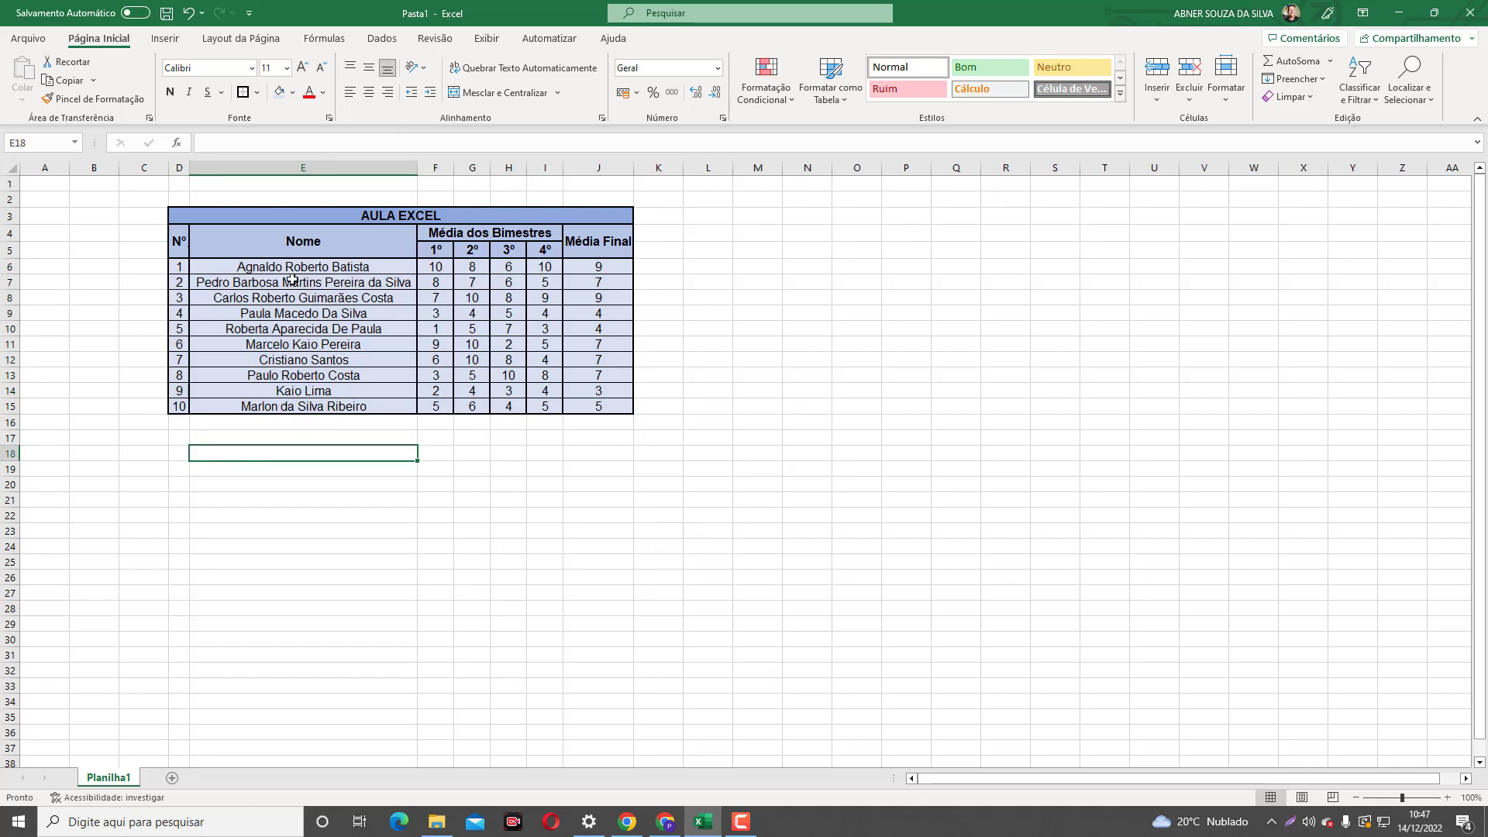
left_click(268, 533)
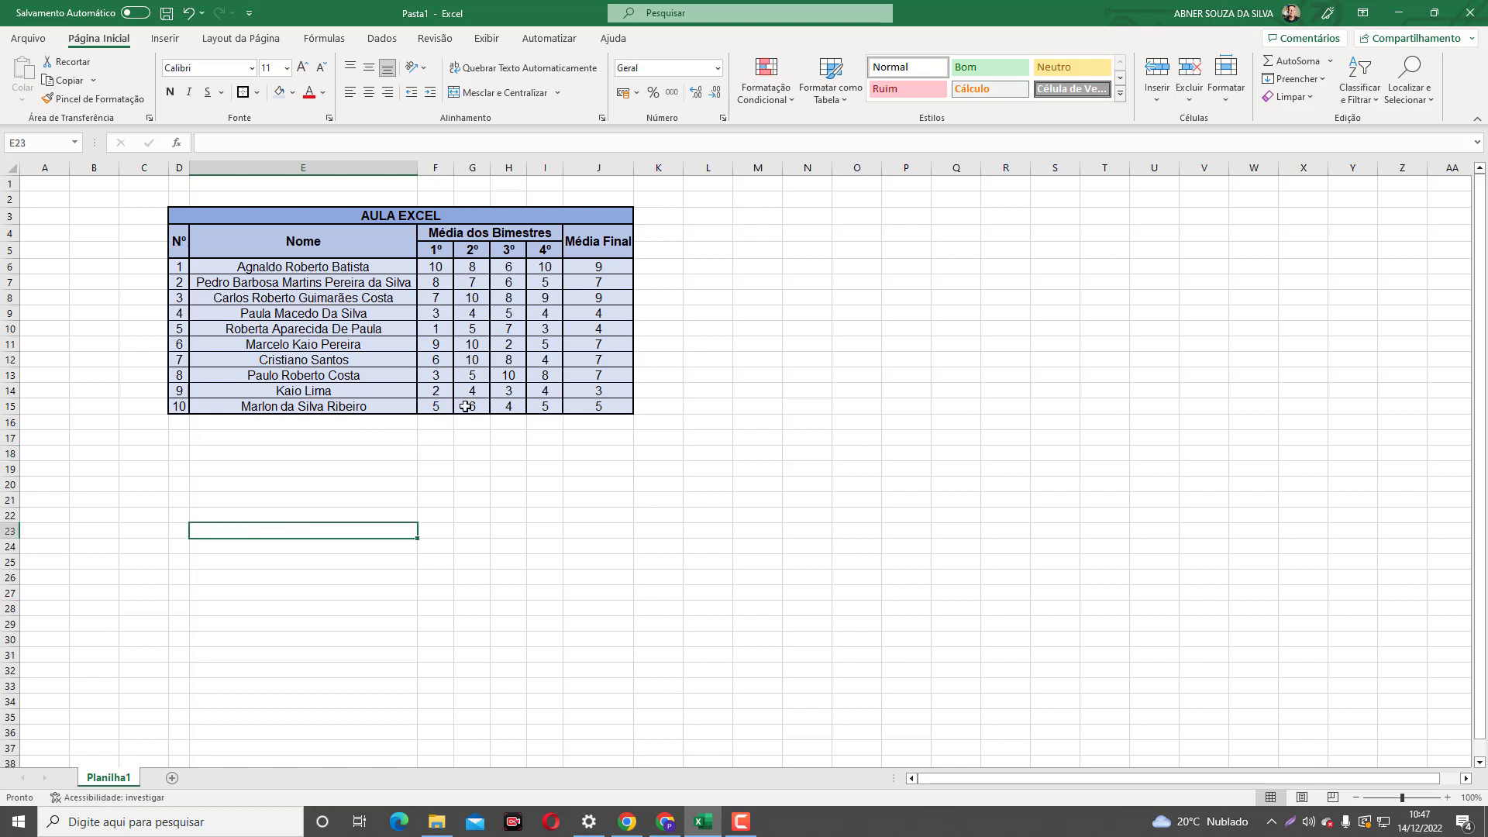